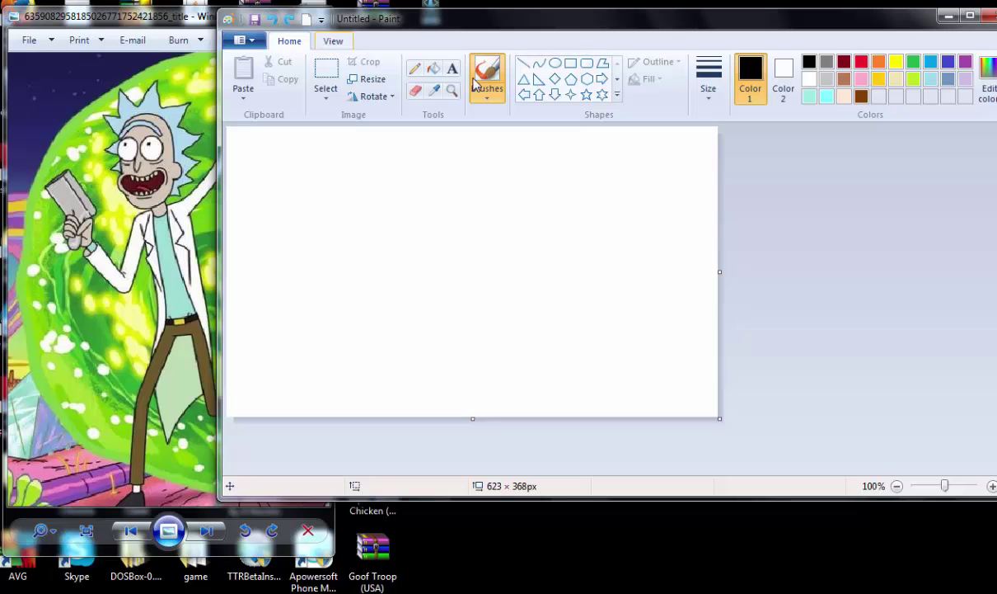
Step: Set the brush to the second-thinnest line size
left_click(708, 80)
left_click(724, 156)
mouse_move(375, 166)
left_mouse_down()
mouse_move(374, 208)
mouse_move(393, 209)
mouse_move(396, 171)
mouse_move(374, 167)
mouse_move(371, 183)
mouse_move(353, 169)
mouse_move(355, 141)
mouse_move(370, 158)
mouse_move(422, 148)
mouse_move(407, 162)
mouse_move(425, 166)
mouse_move(400, 176)
left_mouse_up()
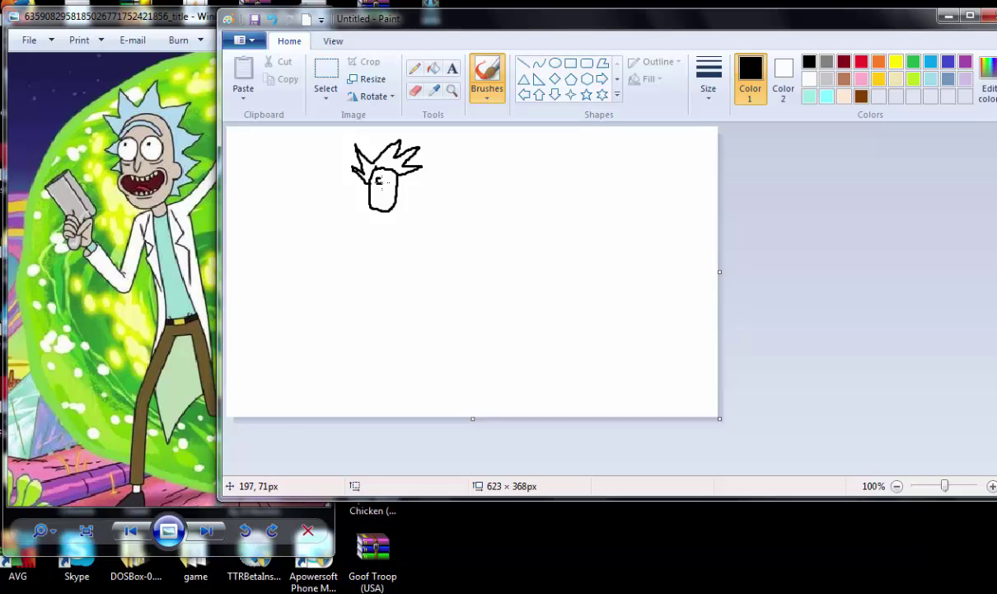
left_click(272, 20)
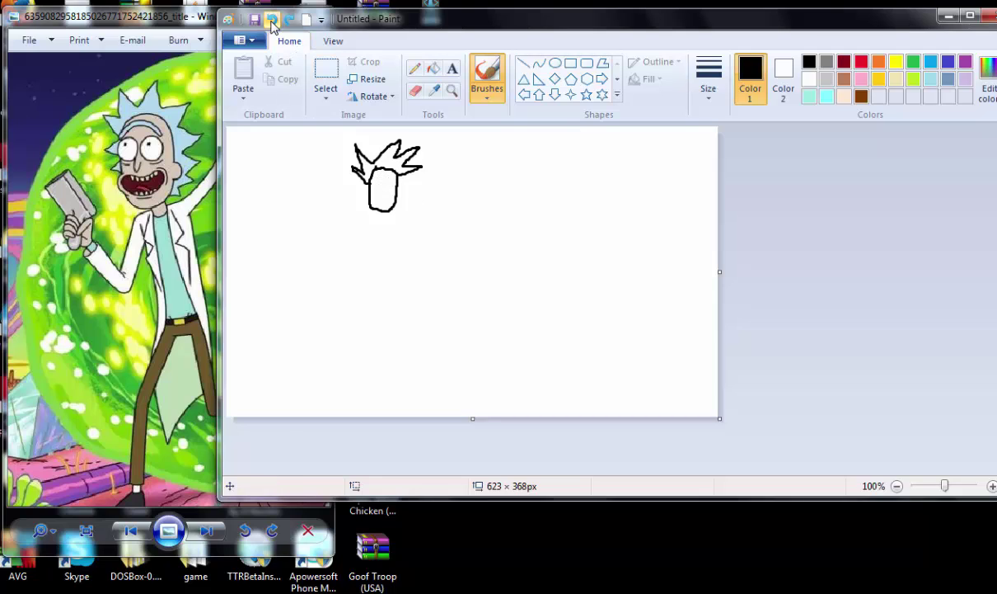
left_click(272, 21)
Step: Draw a black head outline with a pointed chin and add spiky hair around its top and sides
mouse_move(358, 169)
left_mouse_down()
mouse_move(380, 247)
mouse_move(414, 195)
mouse_move(364, 175)
left_mouse_up()
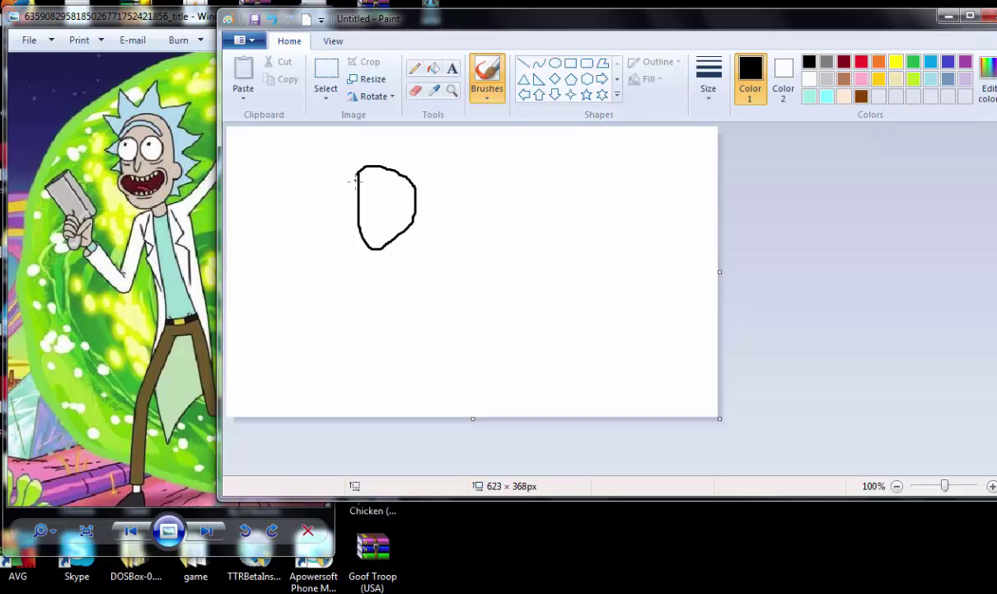
mouse_move(352, 207)
left_mouse_down()
mouse_move(351, 167)
mouse_move(360, 178)
mouse_move(382, 132)
mouse_move(371, 170)
mouse_move(424, 133)
mouse_move(392, 163)
mouse_move(426, 159)
mouse_move(407, 171)
mouse_move(430, 198)
left_mouse_up()
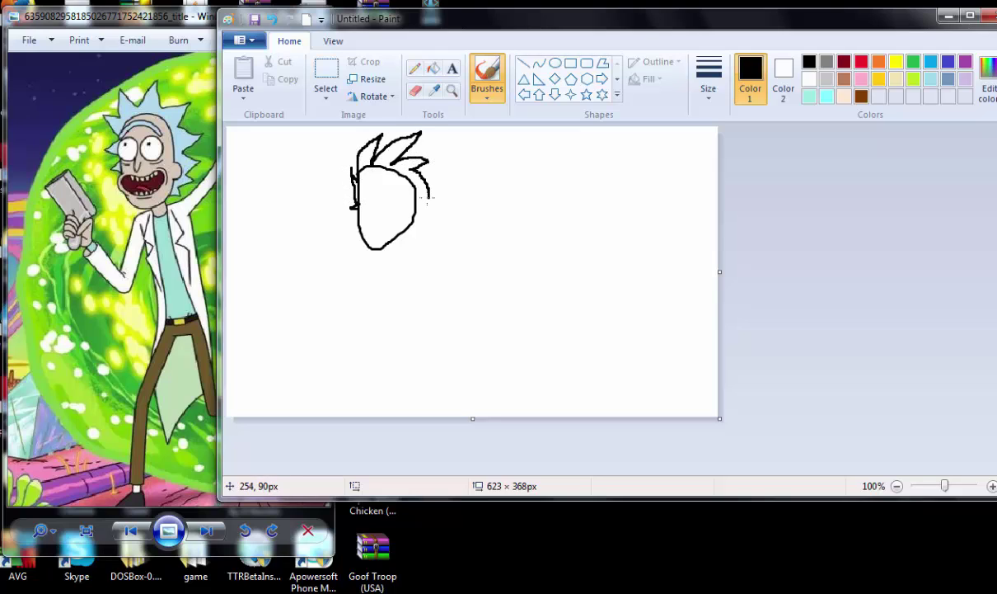
Step: Draw the face in black: a single eyebrow, two eyes with pupils and under-eye lines, and a drooling mouth
mouse_move(368, 181)
left_mouse_down()
mouse_move(381, 192)
mouse_move(374, 174)
mouse_move(365, 200)
mouse_move(400, 194)
mouse_move(402, 207)
mouse_move(363, 199)
left_mouse_up()
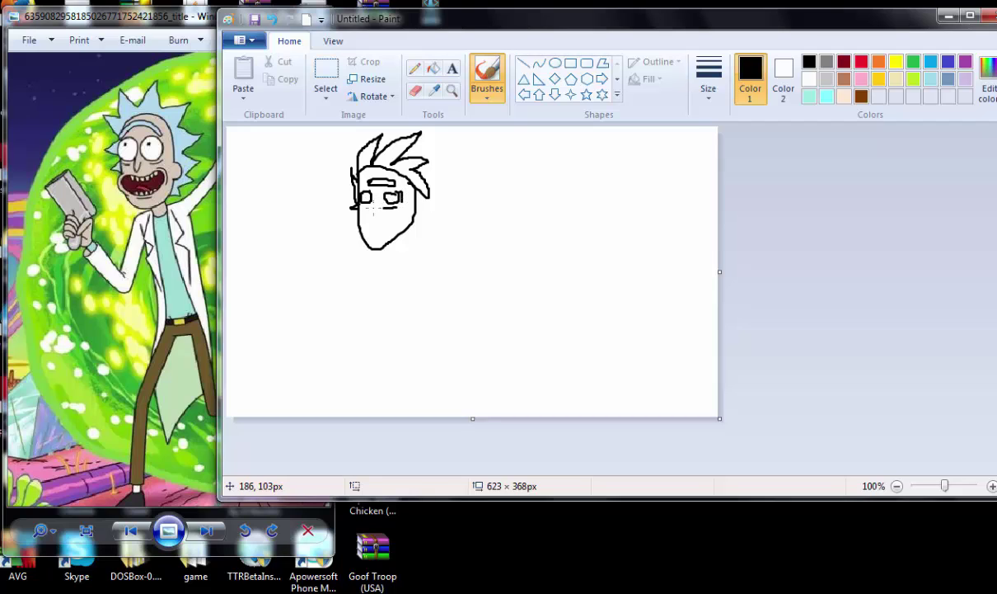
left_click(273, 20)
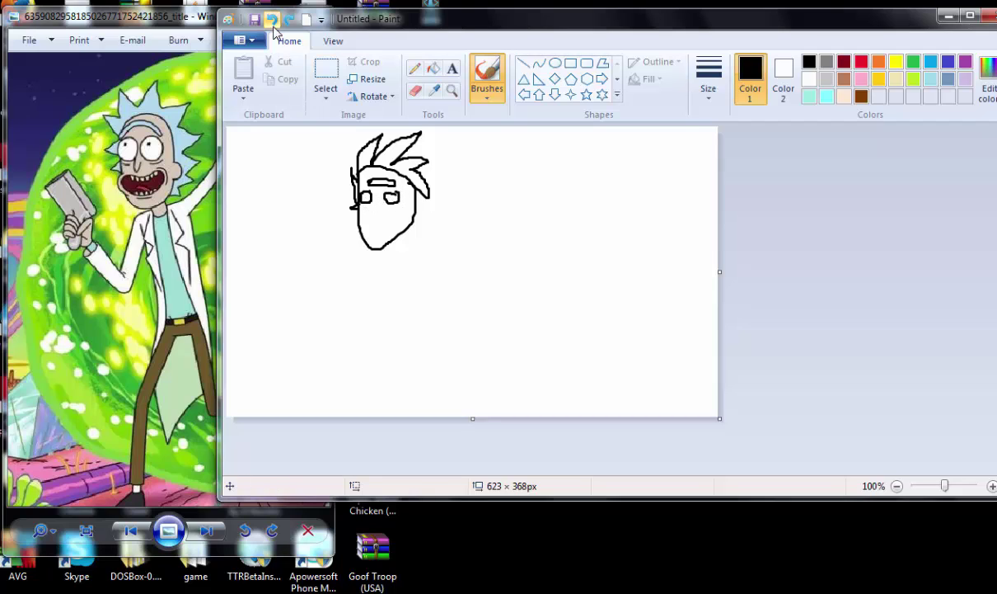
left_click_drag(380, 207, 394, 205)
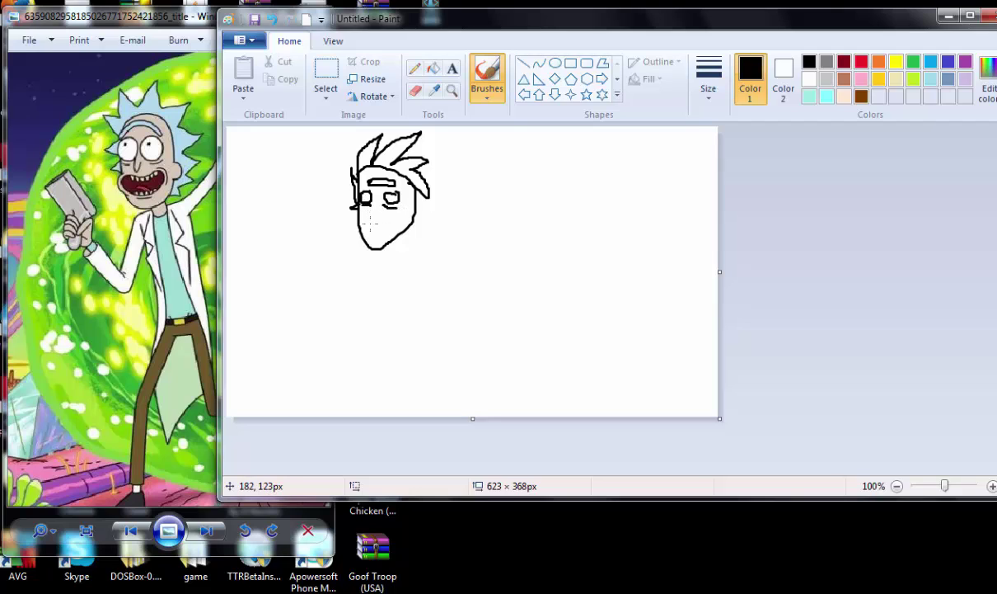
left_click_drag(382, 221, 389, 223)
mouse_move(379, 229)
left_mouse_down()
mouse_move(384, 237)
mouse_move(387, 226)
left_mouse_up()
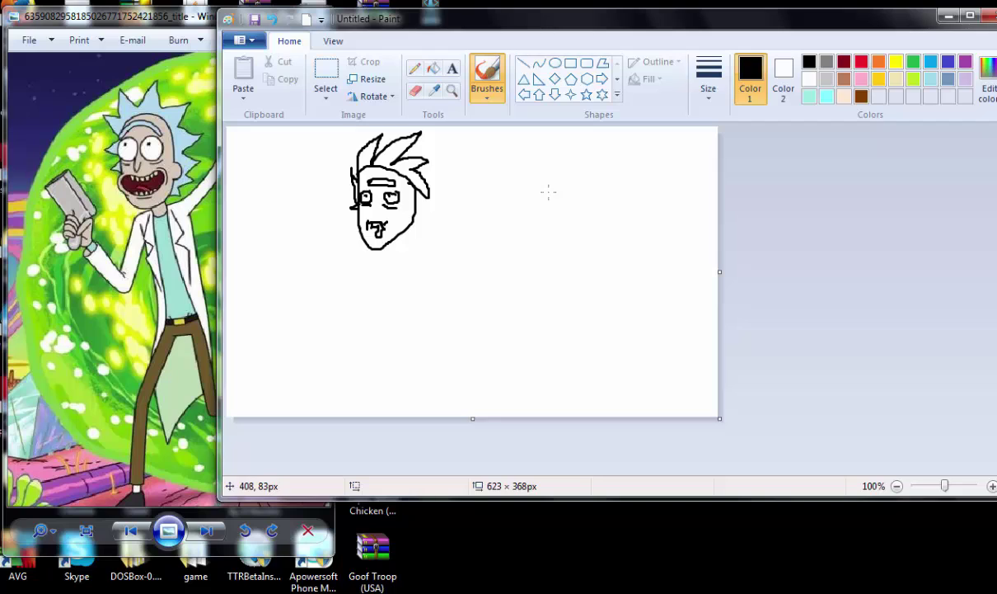
Step: Fill the spiky hair and the eyebrow with light cyan
left_click(826, 96)
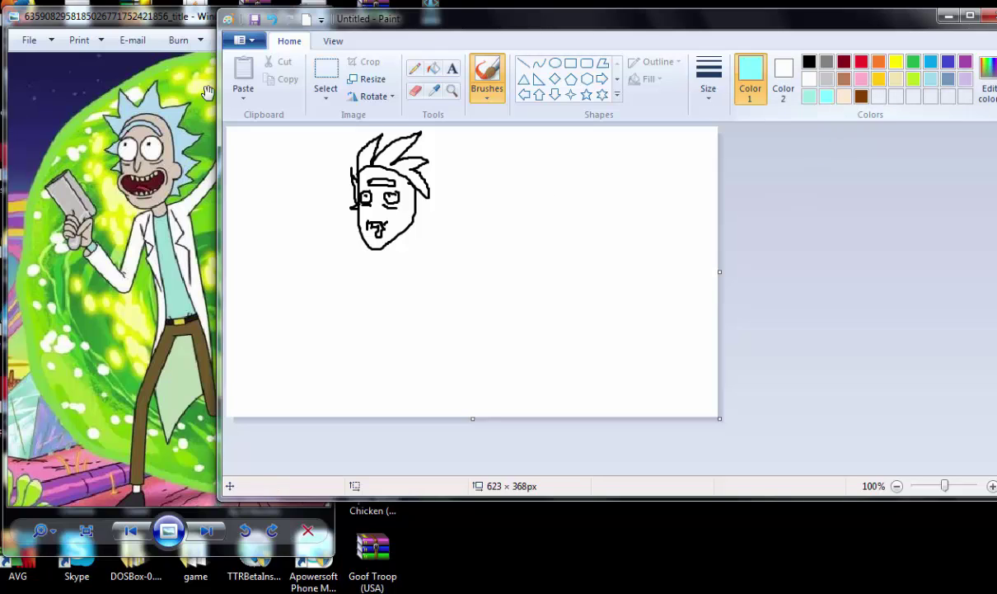
left_click(433, 68)
left_click(394, 163)
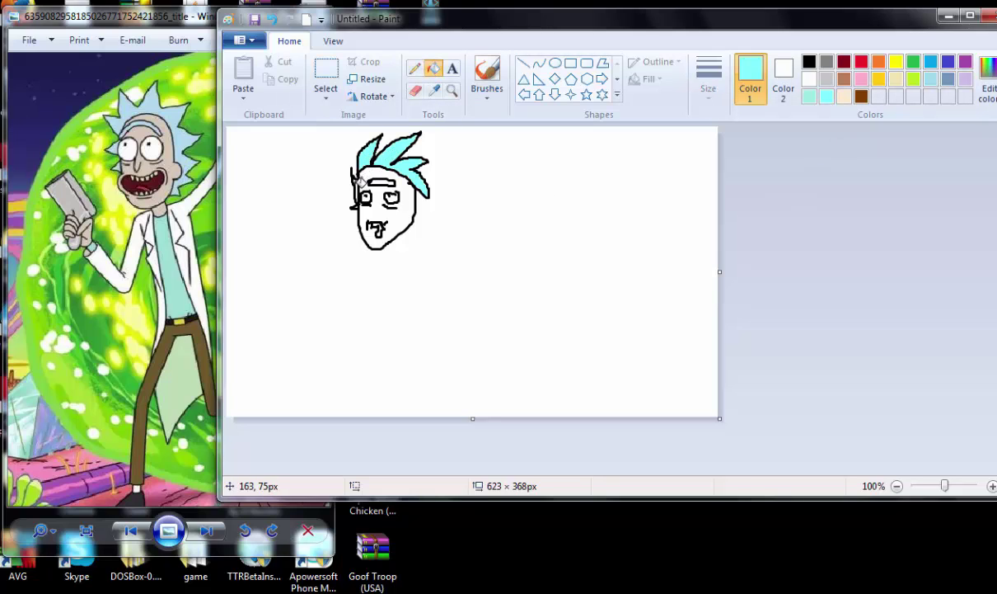
left_click(363, 157)
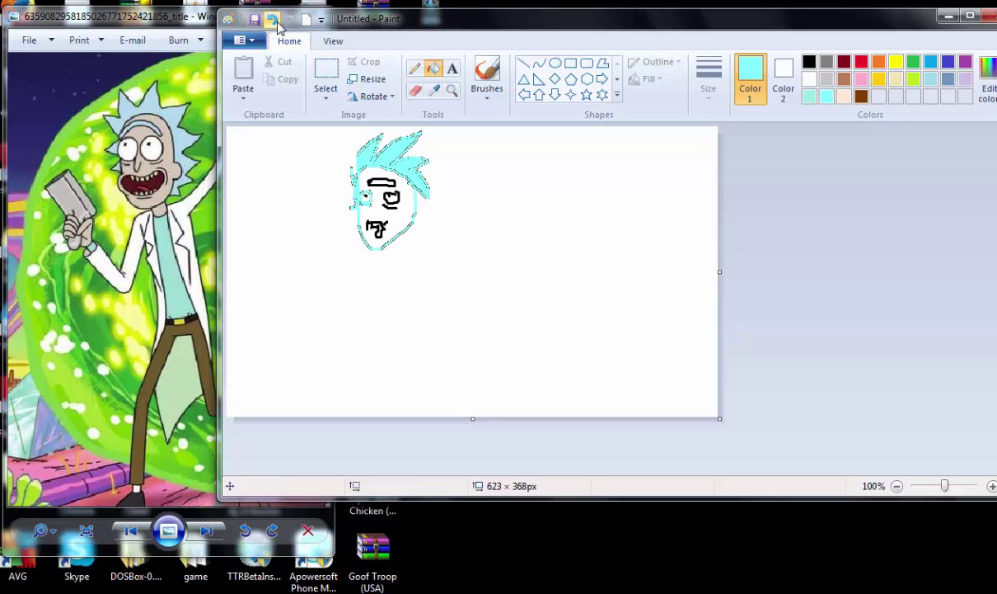
left_click(272, 19)
left_click(381, 180)
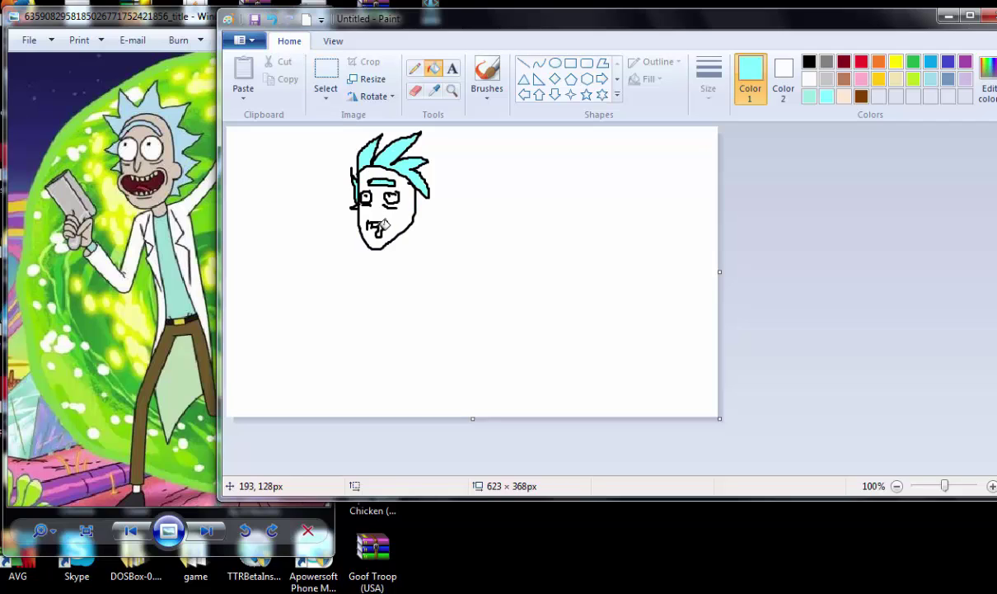
Step: Fill the mouth and the drool below it with lime green
left_click(914, 78)
left_click(516, 236)
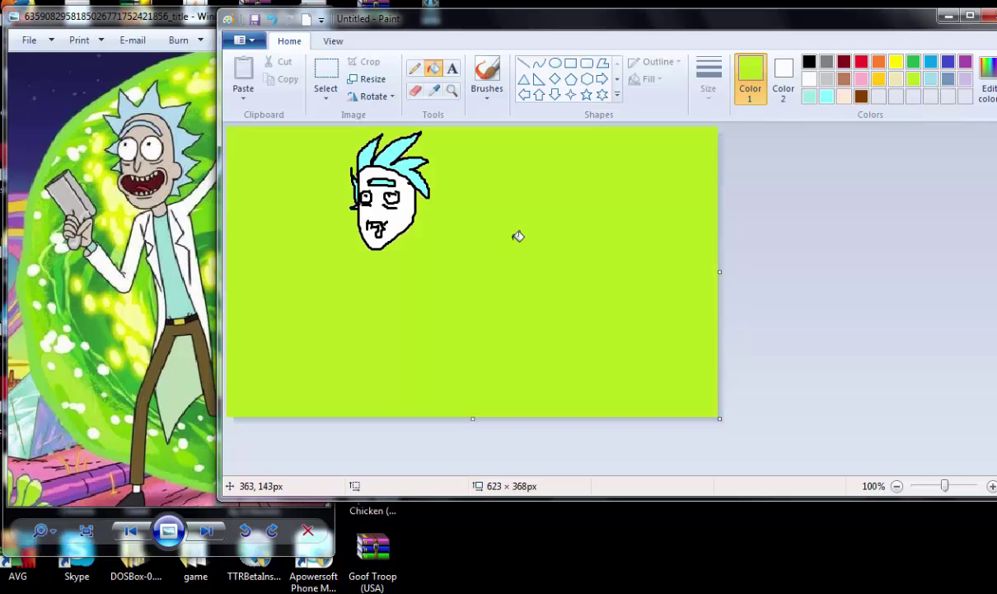
left_click(272, 18)
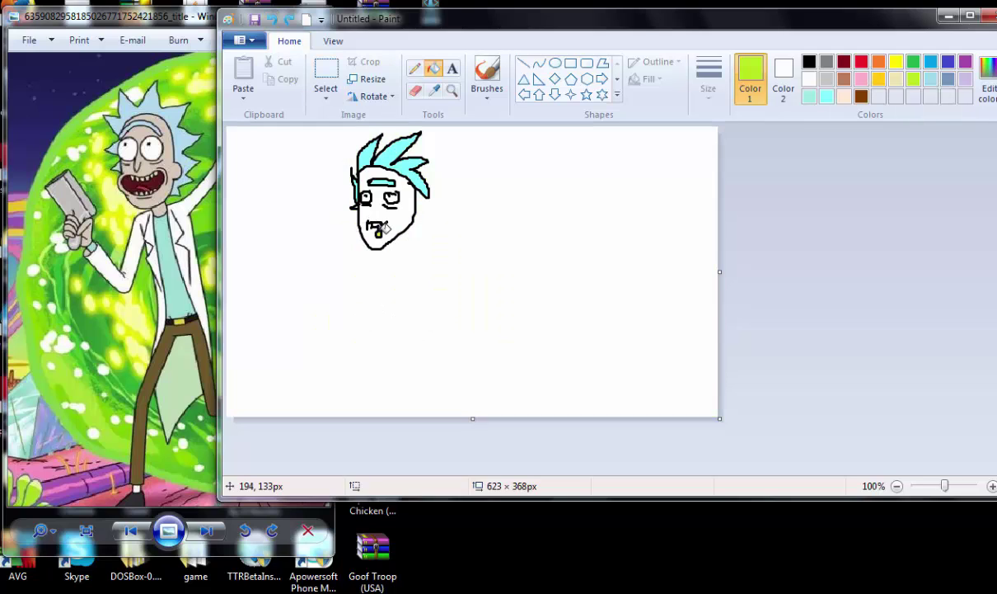
left_click(382, 230)
left_click(272, 18)
left_click(378, 228)
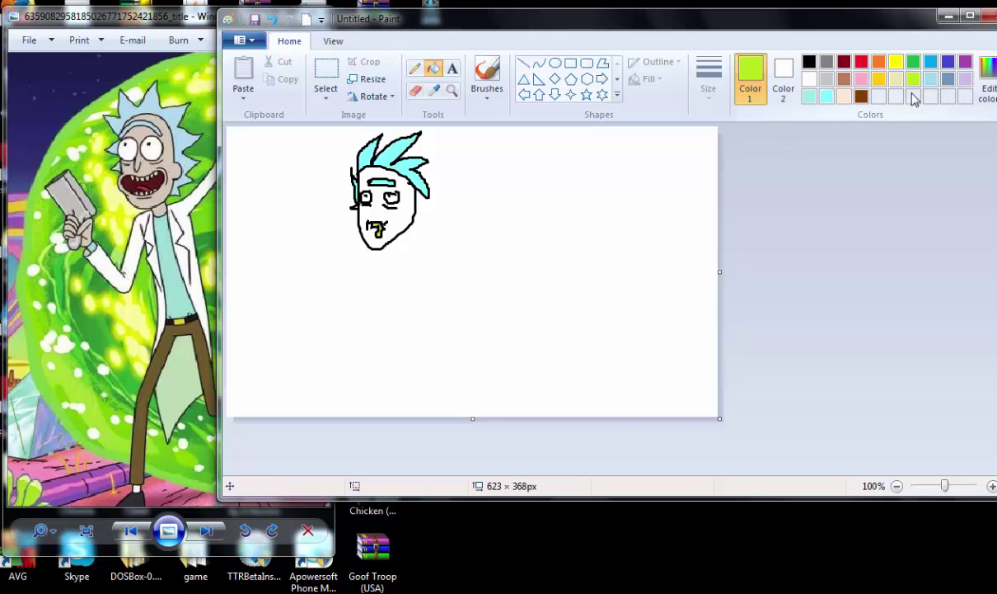
left_click(965, 79)
left_click(400, 219)
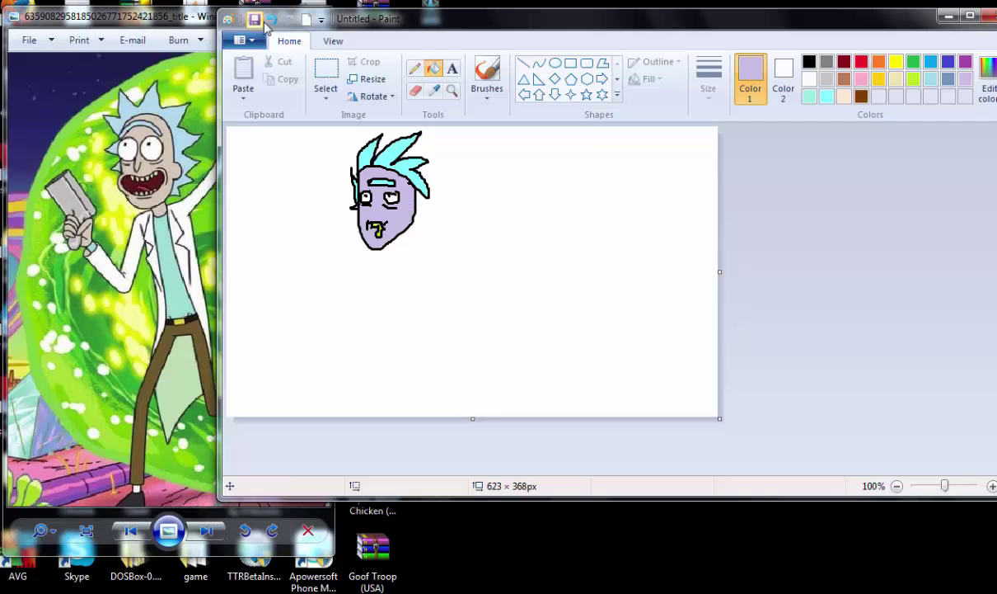
left_click(272, 18)
Step: Fill the face with the pale skin tone from the custom colors
left_click(825, 80)
left_click(844, 96)
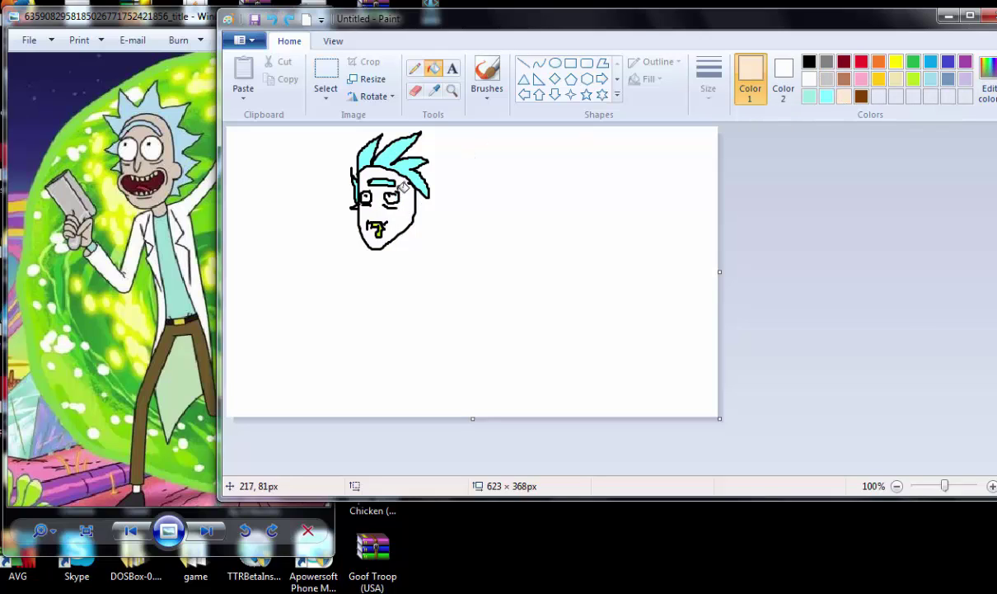
left_click(403, 211)
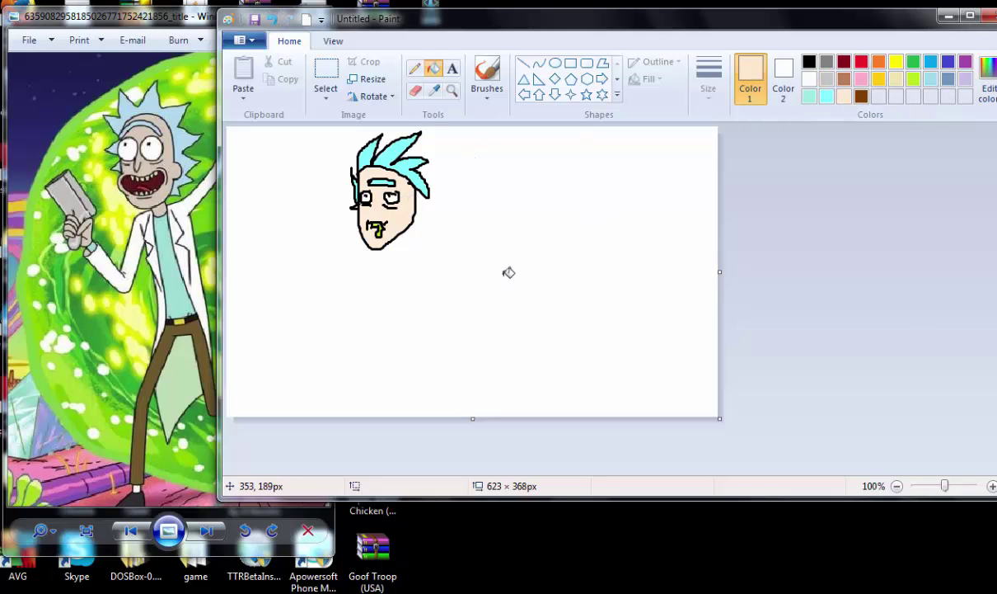
Step: Draw the neck, the torso and two raised arms in black with the second-thinnest brush
left_click(492, 95)
left_click(487, 122)
left_click(708, 88)
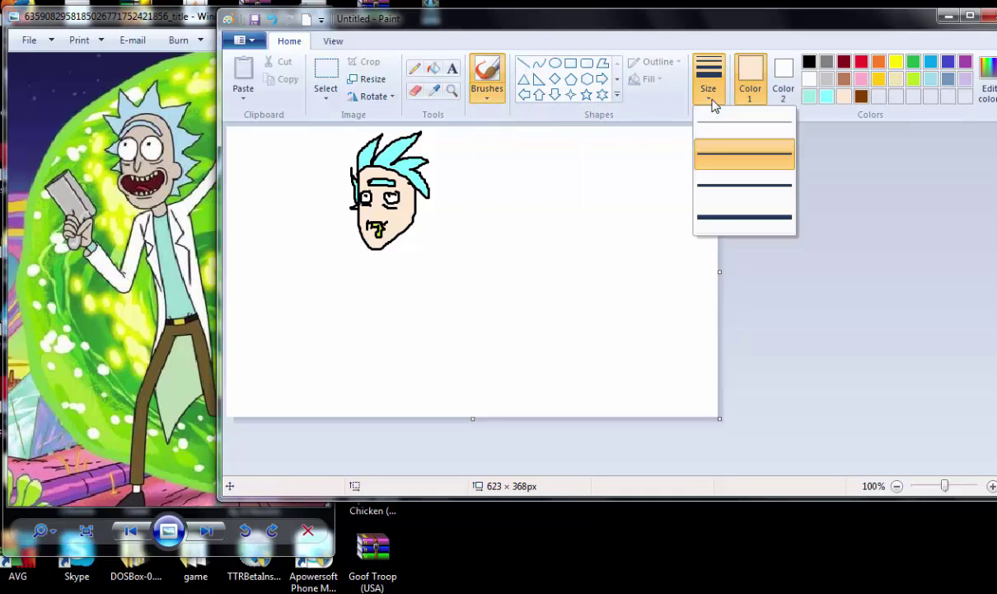
left_click(723, 144)
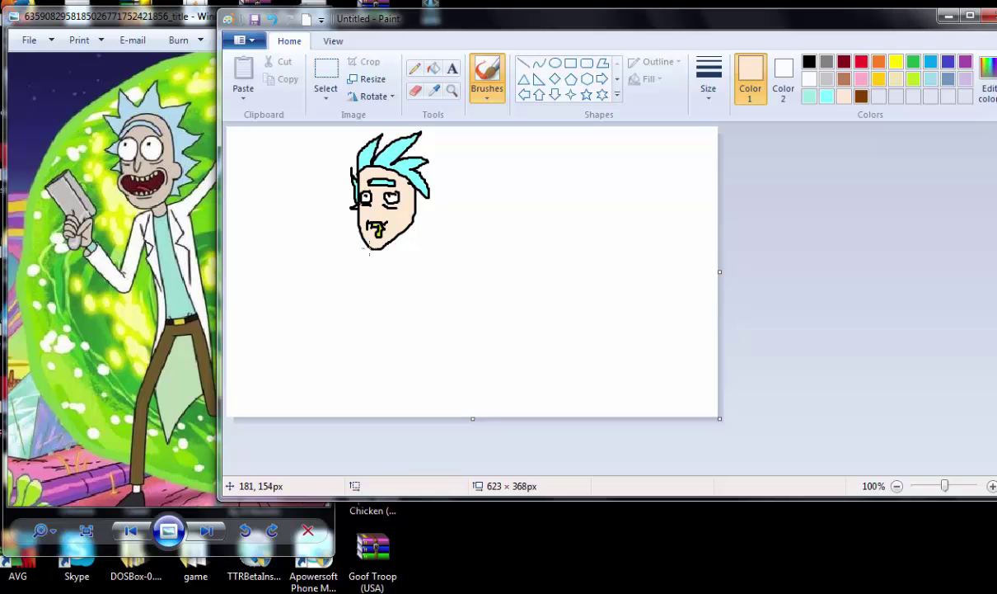
left_click(809, 63)
mouse_move(369, 253)
left_mouse_down()
mouse_move(367, 268)
mouse_move(382, 267)
left_mouse_up()
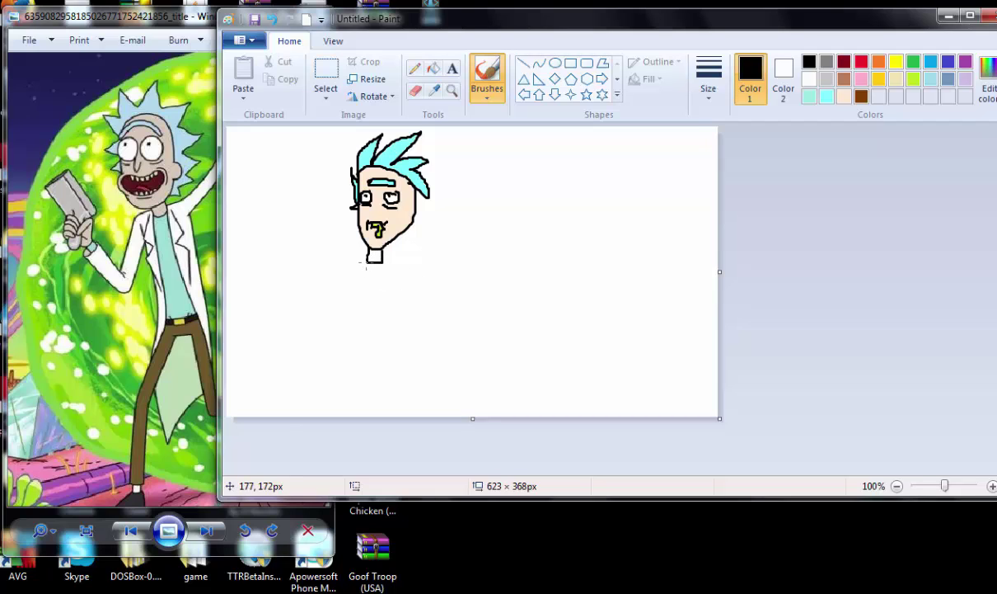
mouse_move(351, 265)
left_mouse_down()
mouse_move(330, 294)
mouse_move(303, 279)
mouse_move(303, 249)
mouse_move(290, 270)
mouse_move(321, 309)
mouse_move(334, 285)
mouse_move(354, 285)
mouse_move(360, 355)
mouse_move(394, 356)
mouse_move(394, 286)
mouse_move(416, 295)
mouse_move(434, 260)
mouse_move(426, 302)
mouse_move(397, 296)
left_mouse_up()
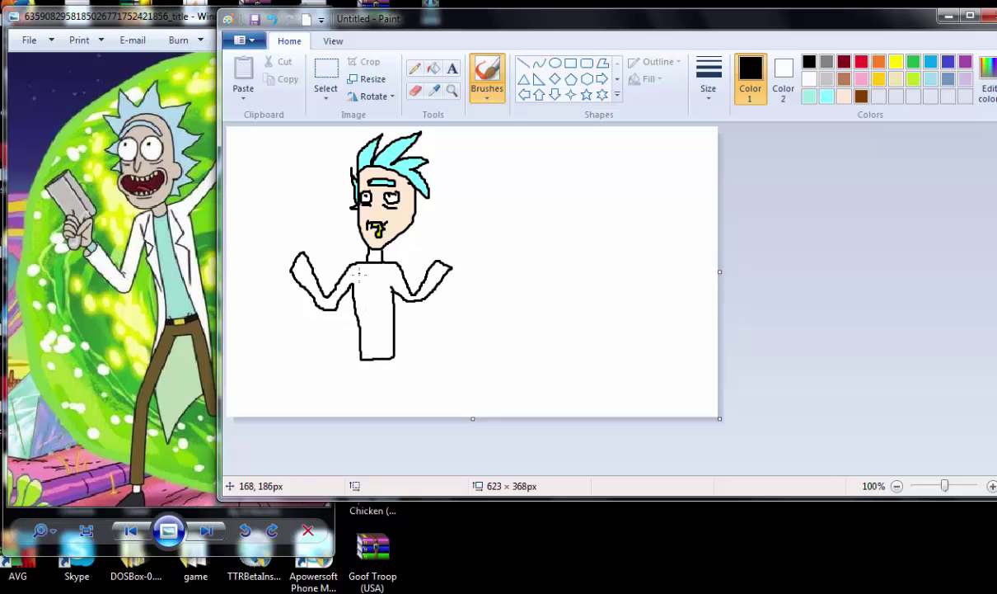
Step: Draw the jagged lab coat edge along the left side of the torso and erase the torso line inside it
mouse_move(361, 275)
left_mouse_down()
mouse_move(365, 311)
mouse_move(352, 327)
mouse_move(367, 351)
left_mouse_up()
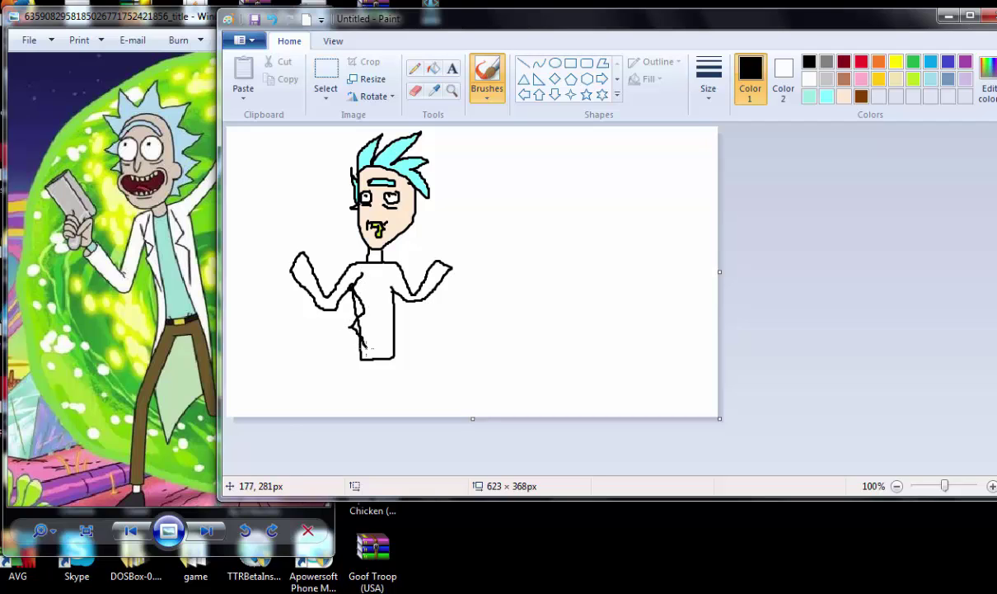
left_click(416, 91)
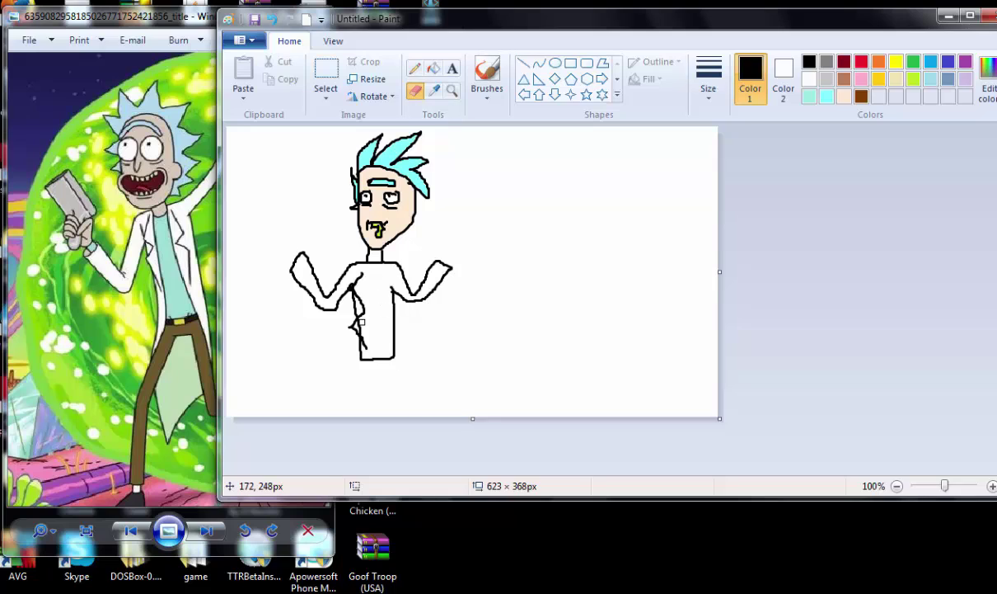
left_click_drag(361, 323, 361, 326)
Step: Draw a curved neckline below the neck and erase the straight shoulder line crossing it
left_click(487, 78)
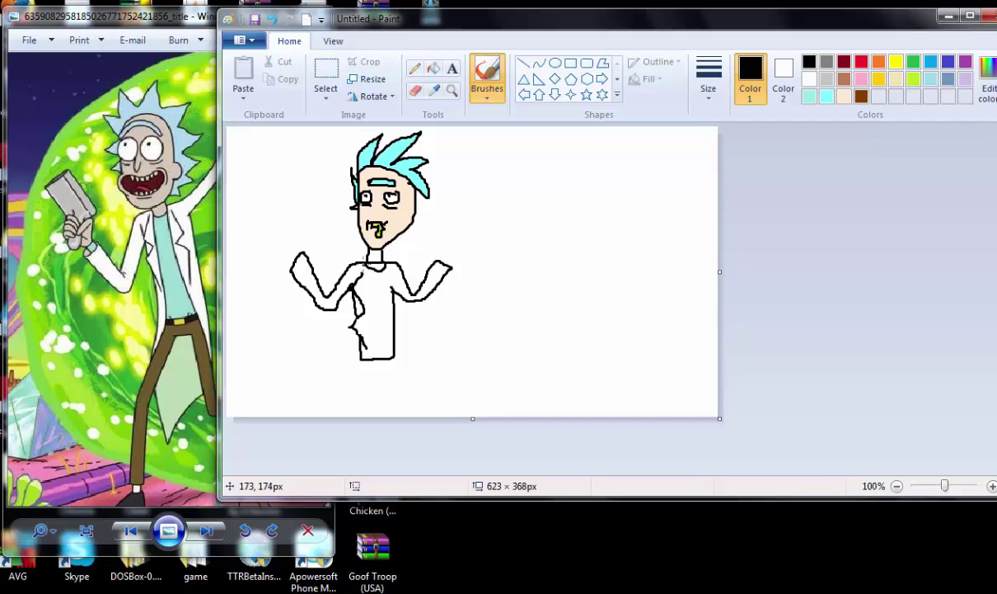
left_click(415, 89)
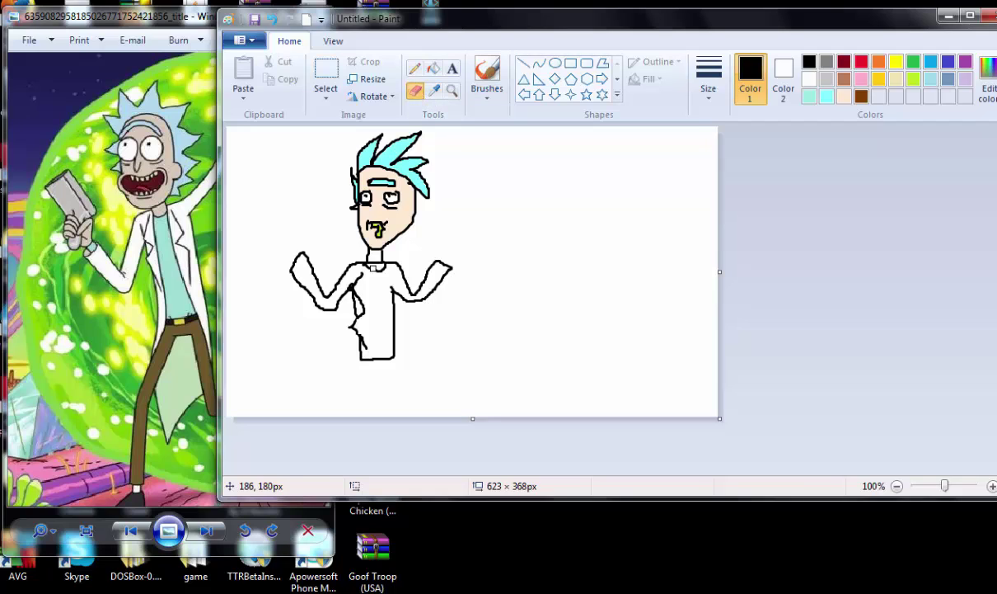
left_click(486, 78)
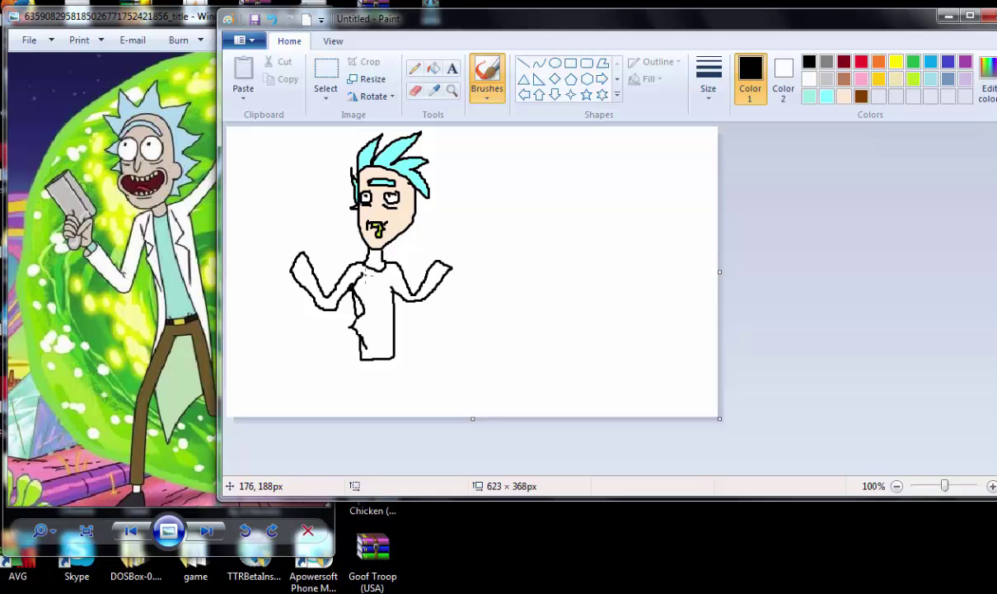
Step: Draw the shirt's two vertical edges and the right lab coat edge, and erase the torso line inside the coat
left_click_drag(366, 280, 366, 364)
left_click_drag(385, 281, 384, 352)
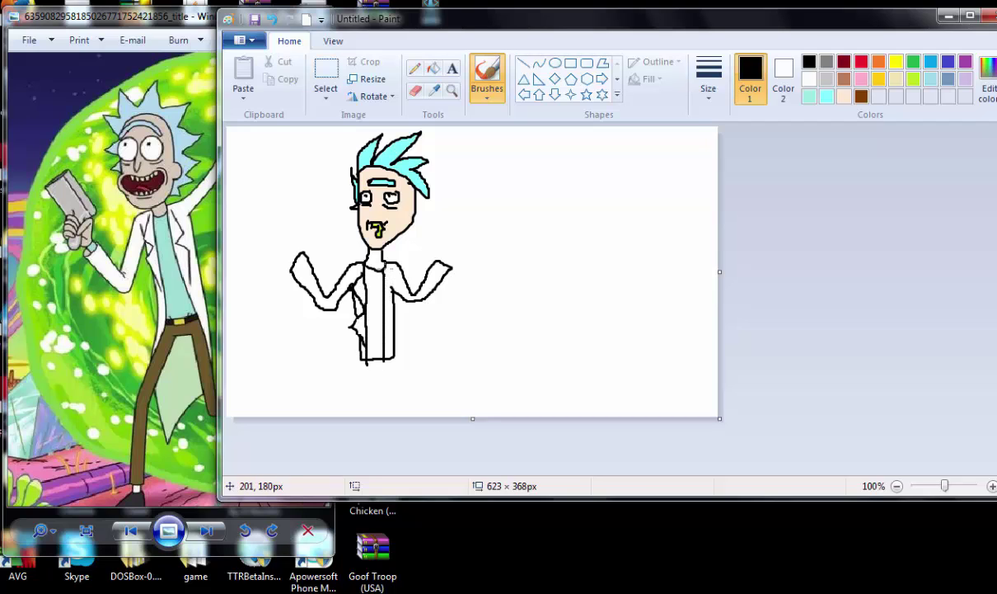
mouse_move(390, 265)
left_mouse_down()
mouse_move(405, 328)
mouse_move(394, 338)
left_mouse_up()
left_click(414, 90)
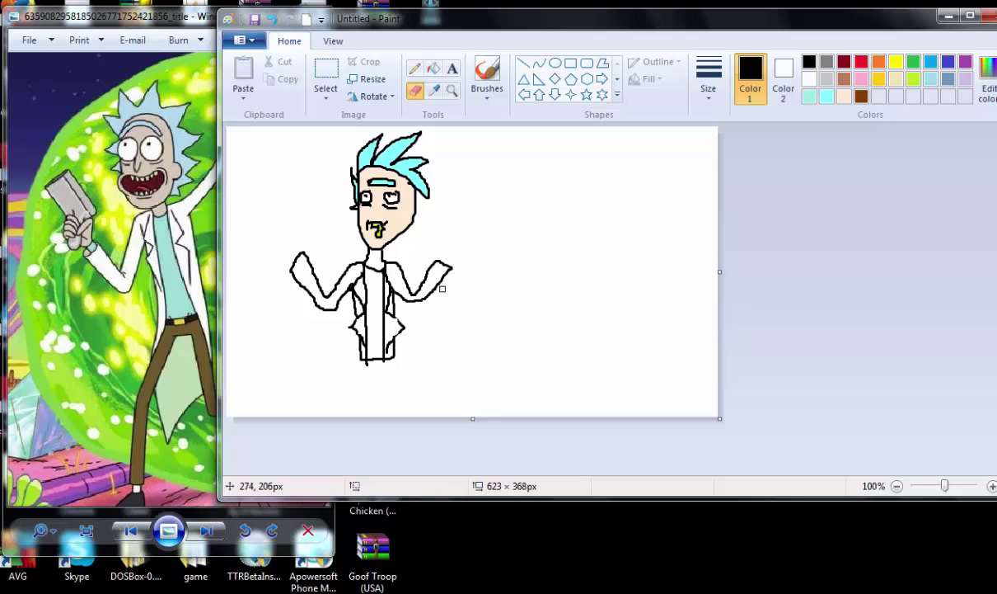
Step: Fill the shirt with light cyan and the neck with the pale skin tone
left_click(826, 96)
left_click(433, 67)
left_click(377, 297)
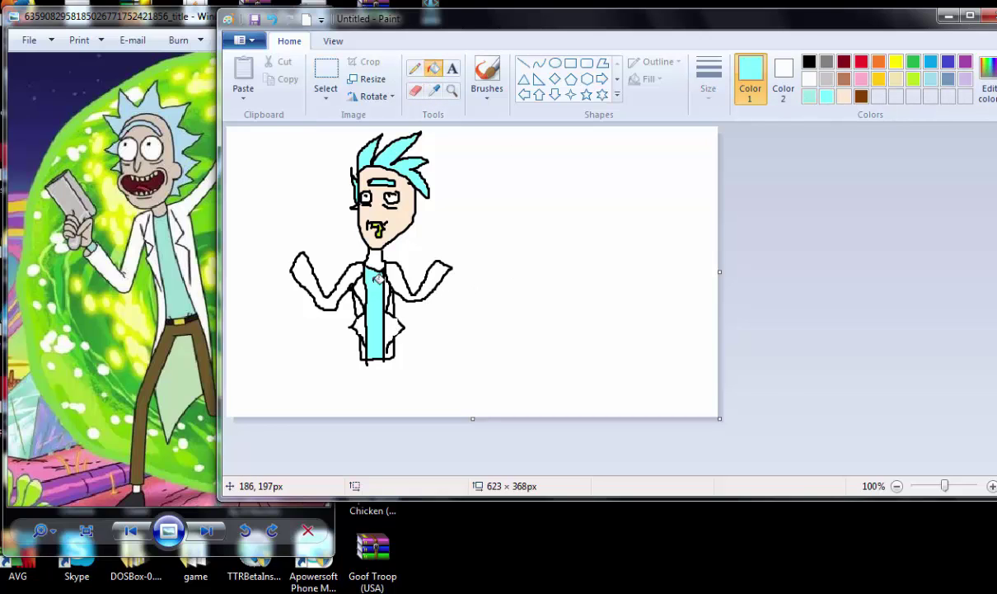
left_click(844, 95)
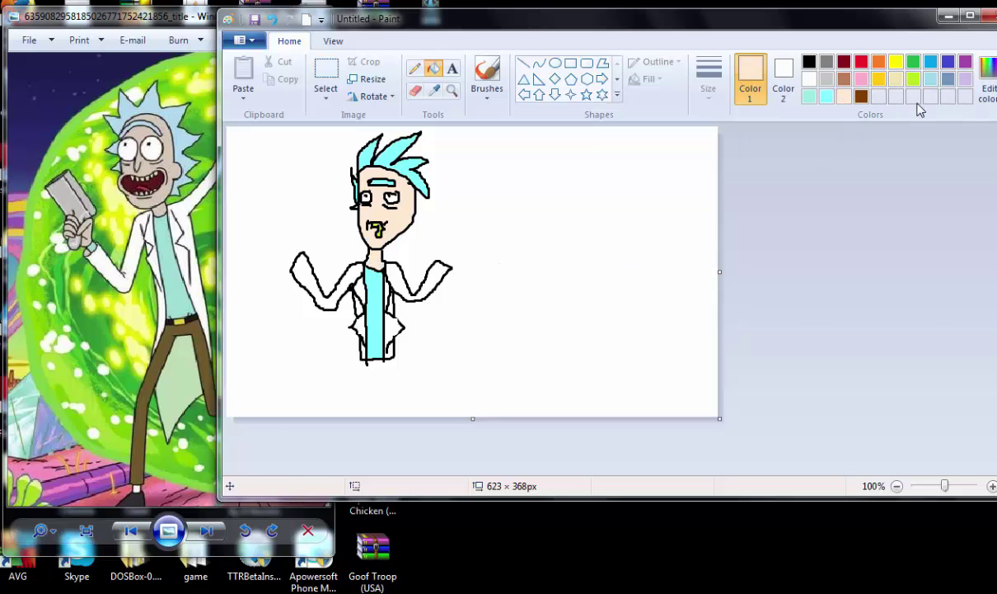
Step: Draw a black hand with one raised finger at the end of each arm
left_click(487, 76)
left_click(809, 63)
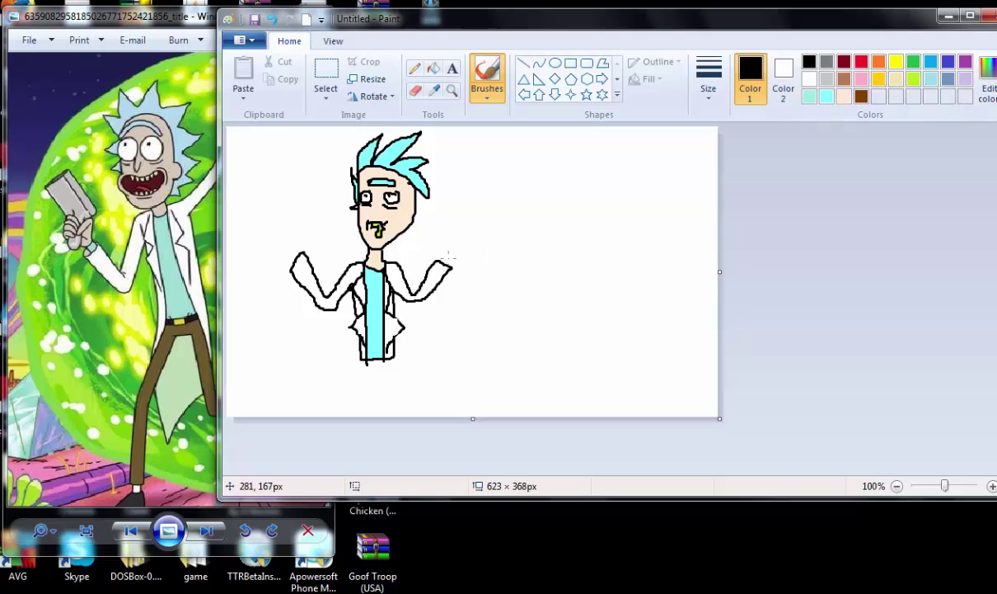
left_click_drag(437, 261, 436, 250)
mouse_move(443, 247)
left_mouse_down()
mouse_move(446, 228)
mouse_move(447, 263)
left_mouse_up()
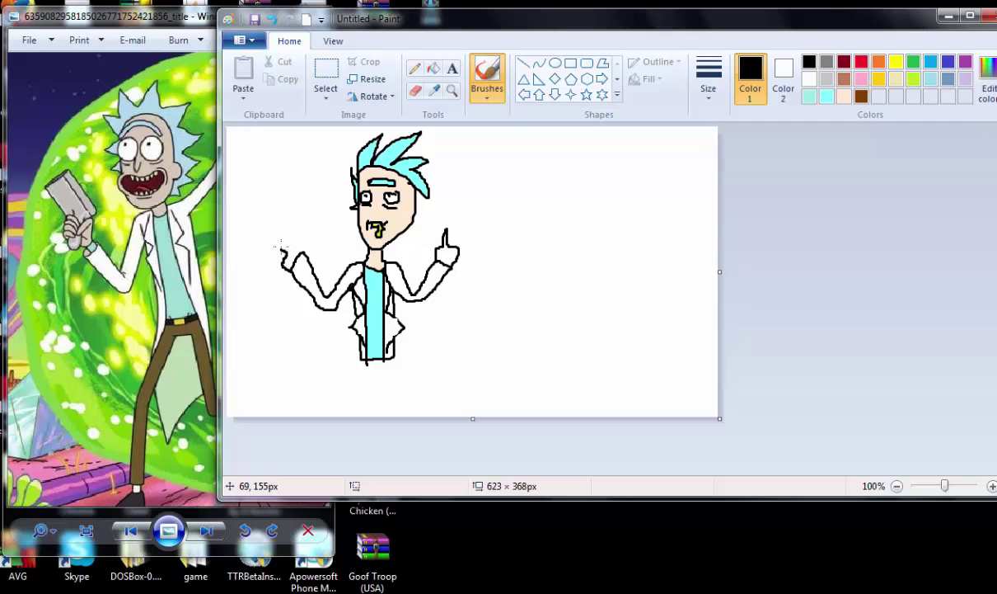
mouse_move(281, 245)
left_mouse_down()
mouse_move(283, 236)
mouse_move(282, 248)
left_mouse_up()
Step: Fill both hands with the pale skin tone
left_click(433, 68)
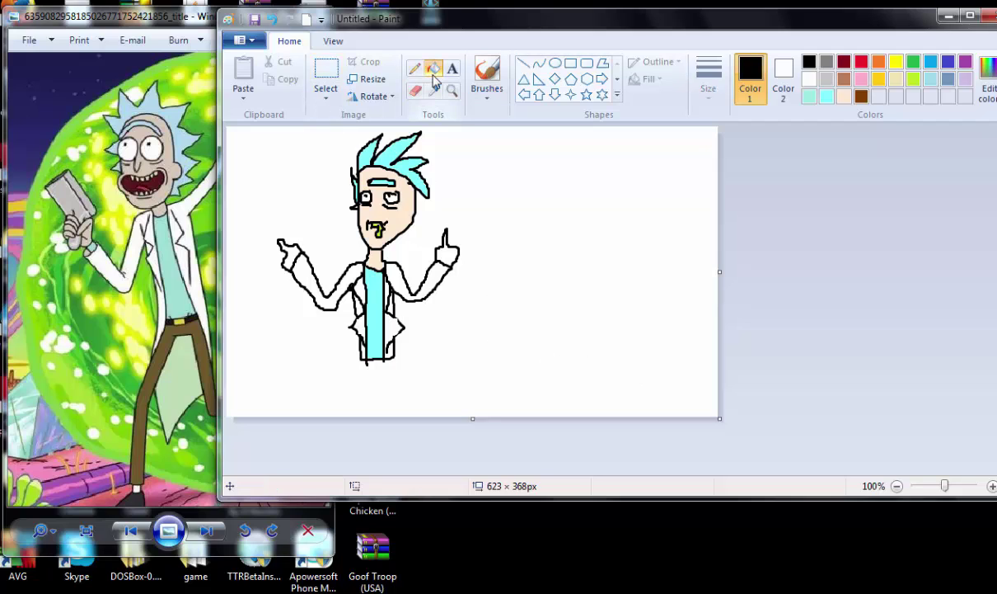
left_click(845, 95)
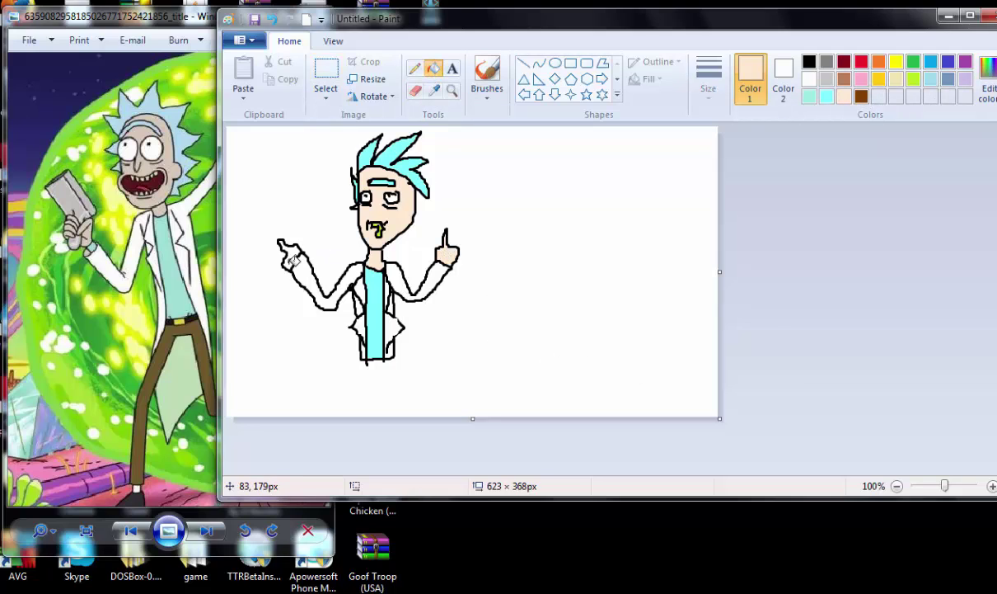
left_click(290, 257)
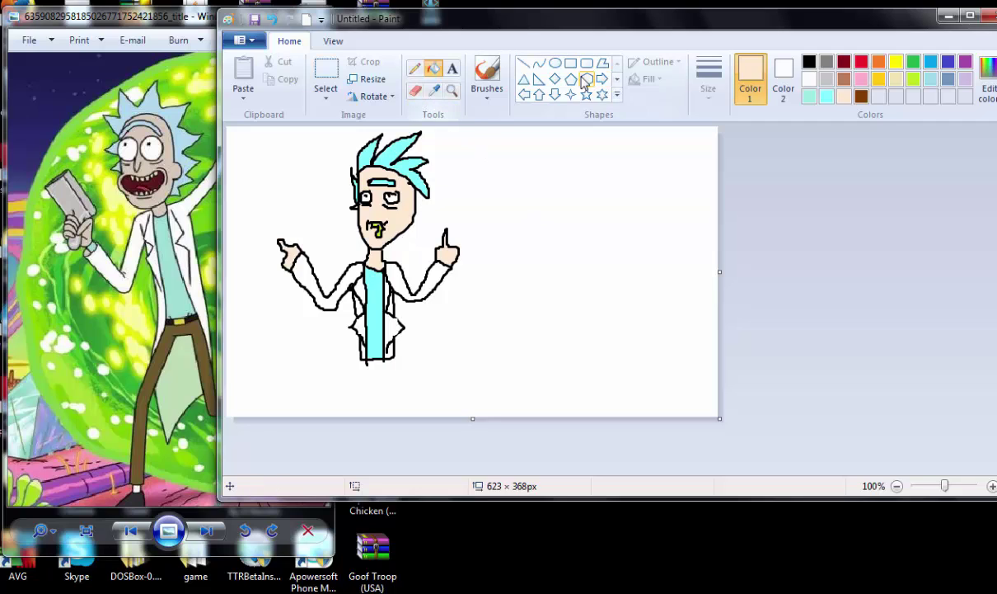
Step: Draw a thin black antenna stalk on each side of the cyan hair
left_click(808, 61)
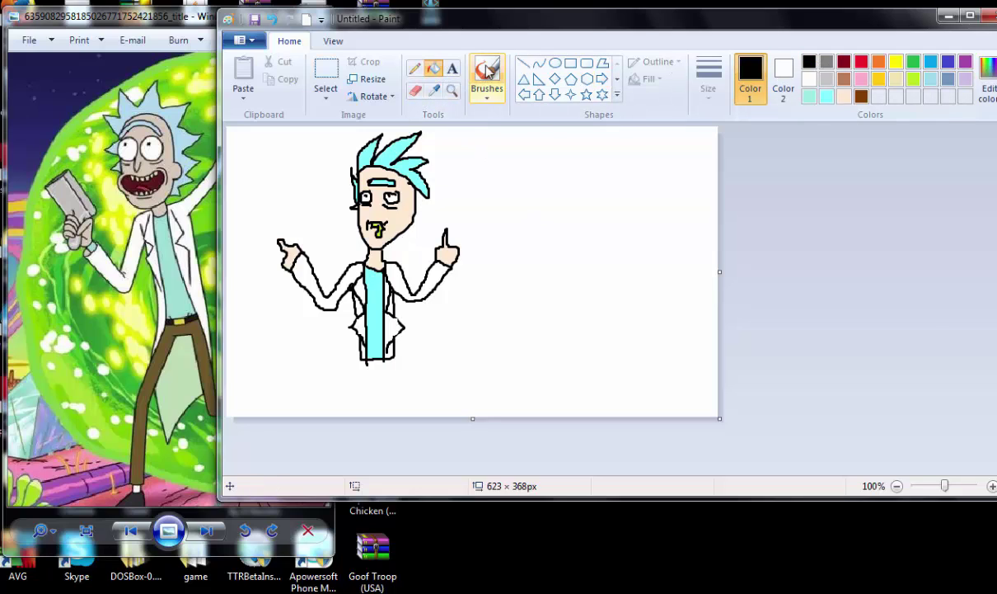
left_click(487, 72)
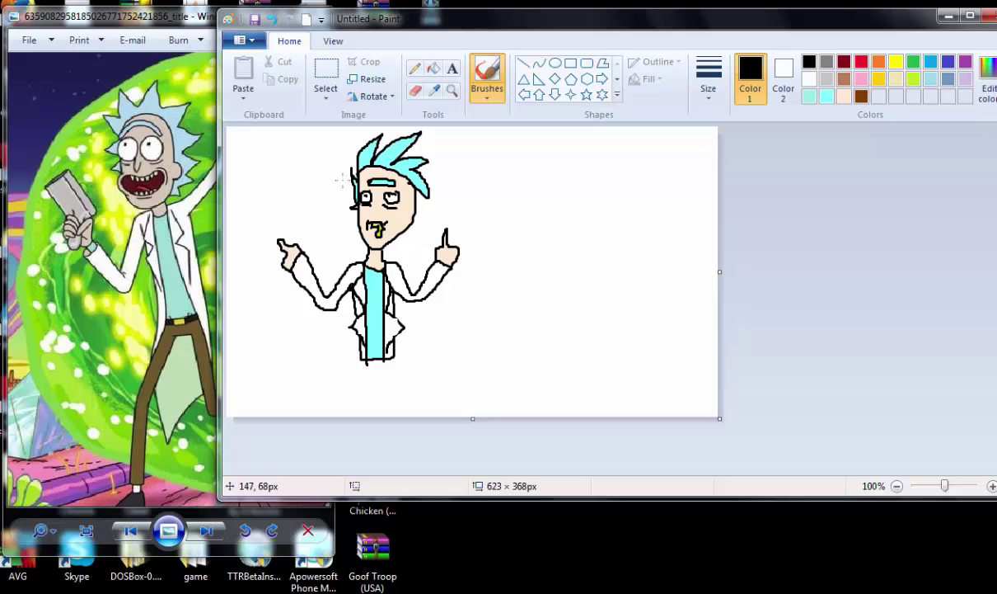
mouse_move(355, 161)
left_mouse_down()
mouse_move(330, 149)
mouse_move(423, 147)
mouse_move(428, 159)
left_mouse_up()
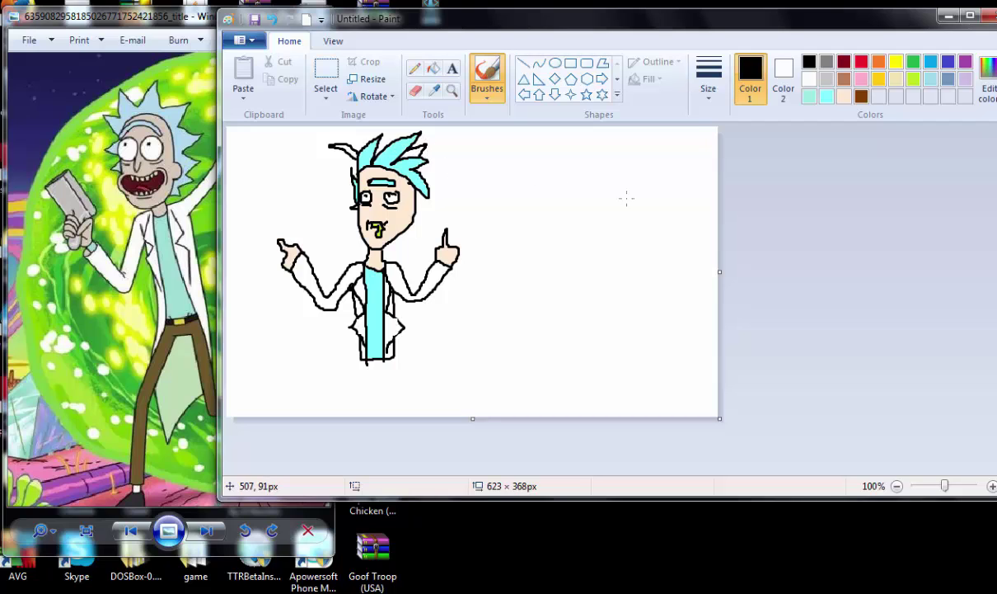
Step: Paint a green tip on each antenna and fill the stalks with the same green
left_click(914, 79)
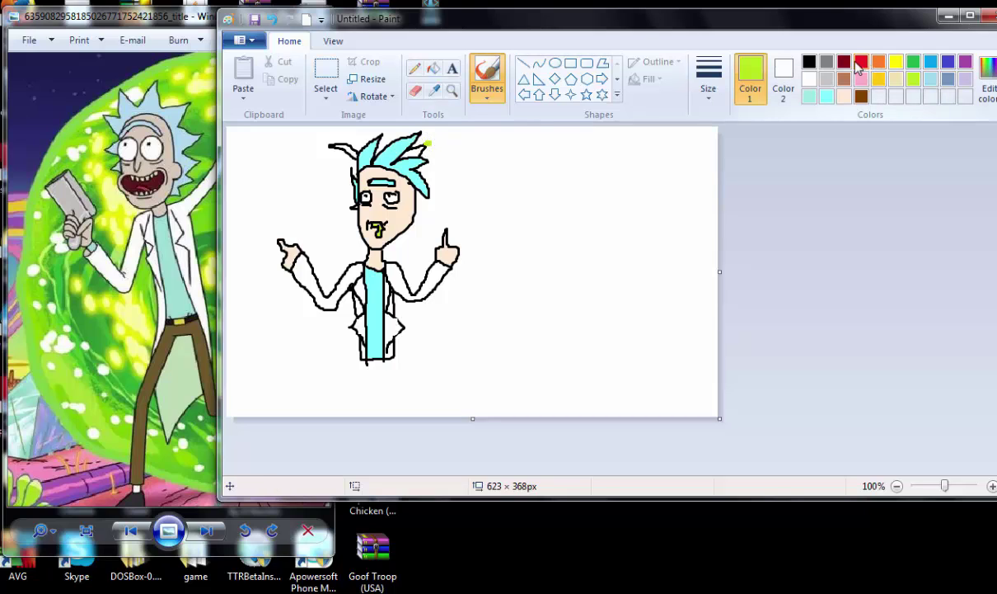
left_click(914, 61)
left_click_drag(428, 144, 424, 144)
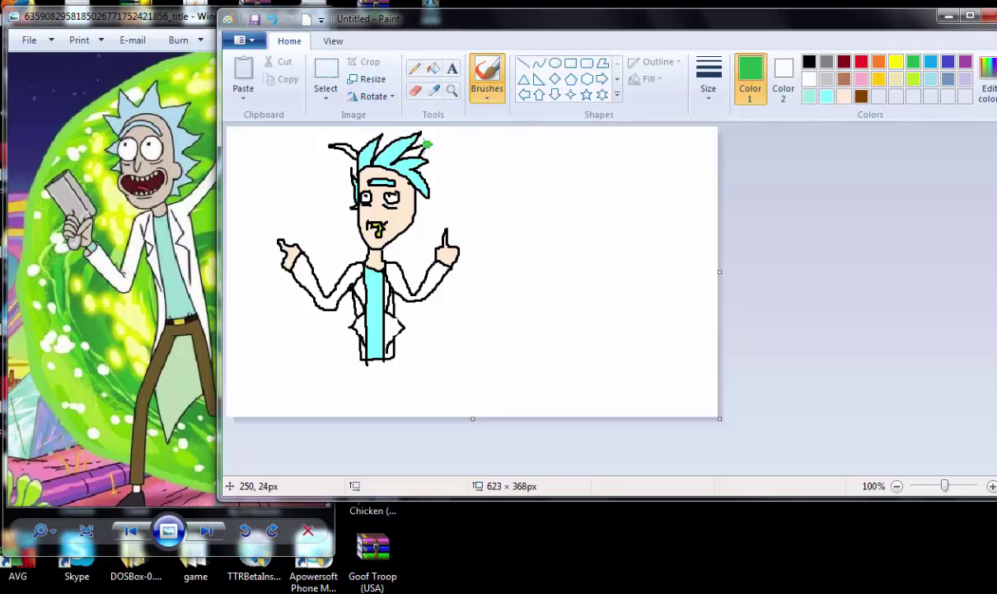
left_click_drag(334, 145, 333, 141)
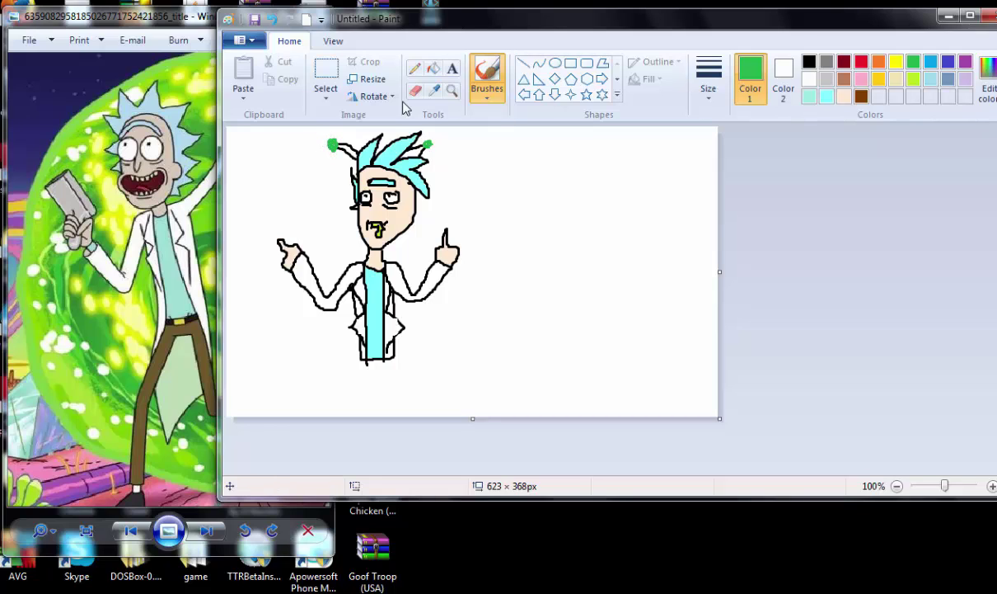
left_click(433, 68)
left_click(341, 145)
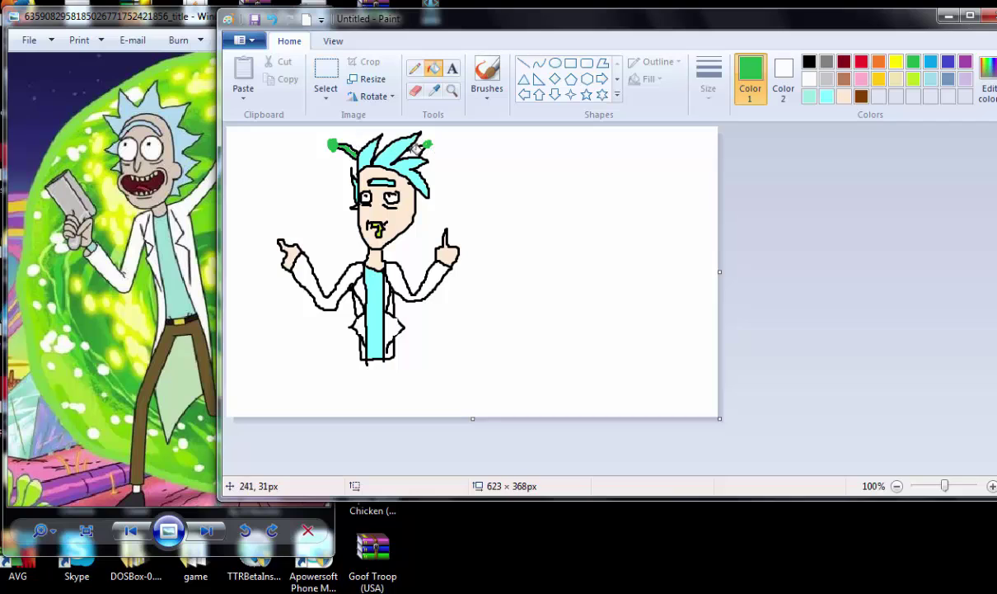
left_click(421, 152)
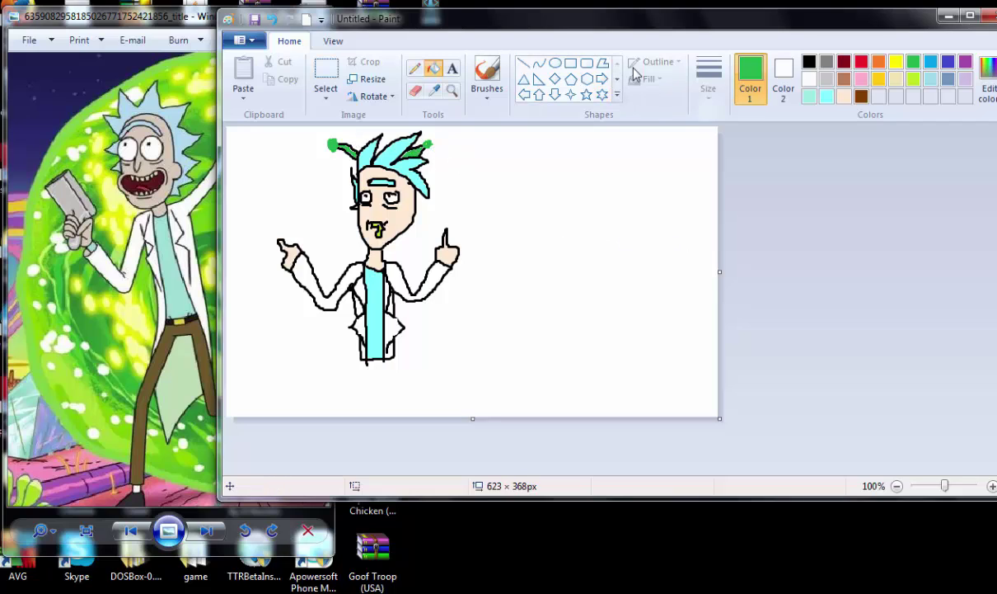
Step: Try outlining a bent leg and a straight leg with feet in black below the torso, and undo the strokes
left_click(486, 76)
left_click(809, 62)
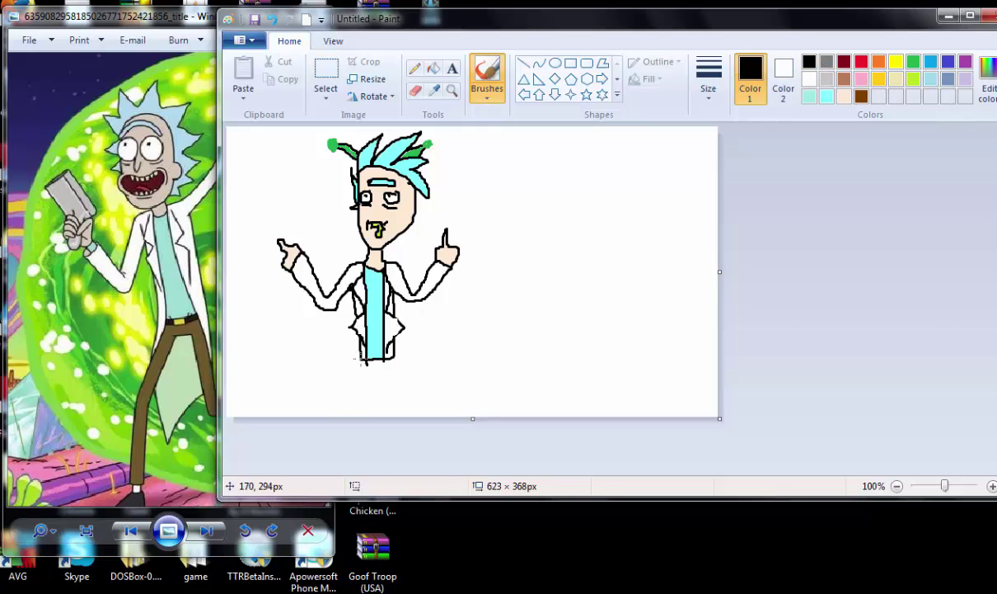
mouse_move(363, 357)
left_mouse_down()
mouse_move(330, 384)
mouse_move(343, 413)
left_mouse_up()
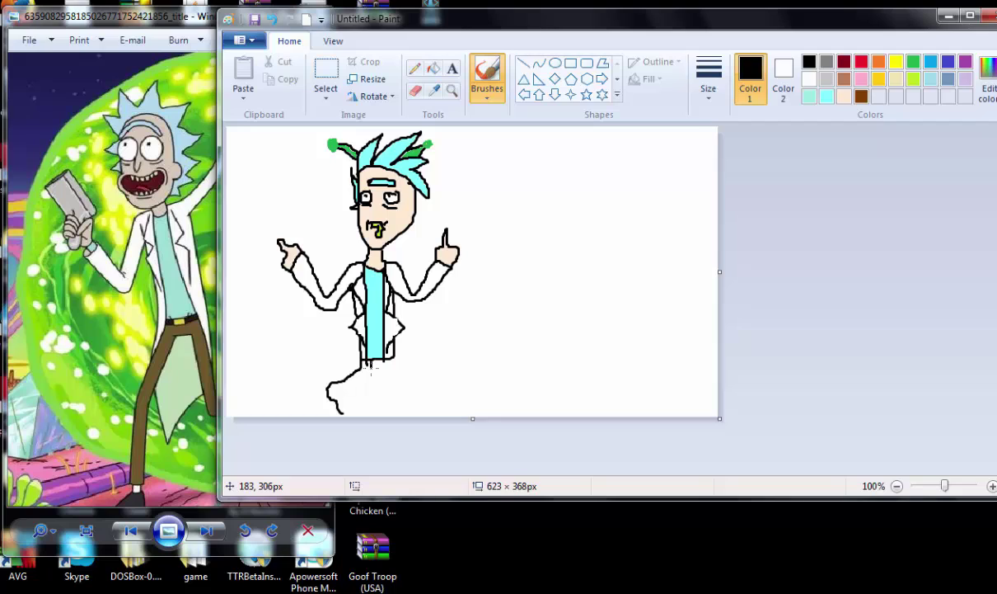
left_click_drag(361, 361, 343, 380)
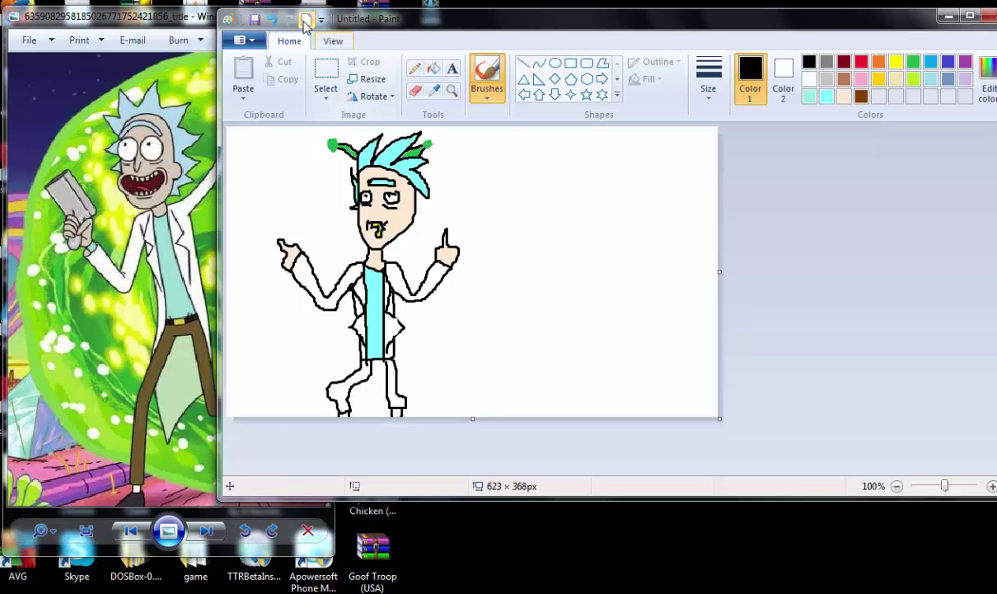
left_click(274, 20)
left_click(275, 20)
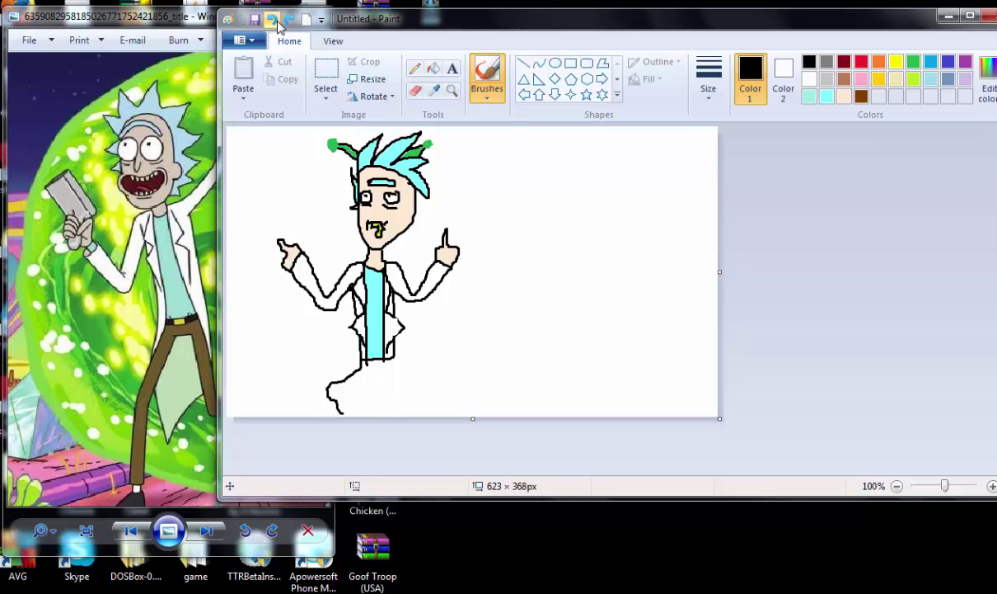
left_click(275, 20)
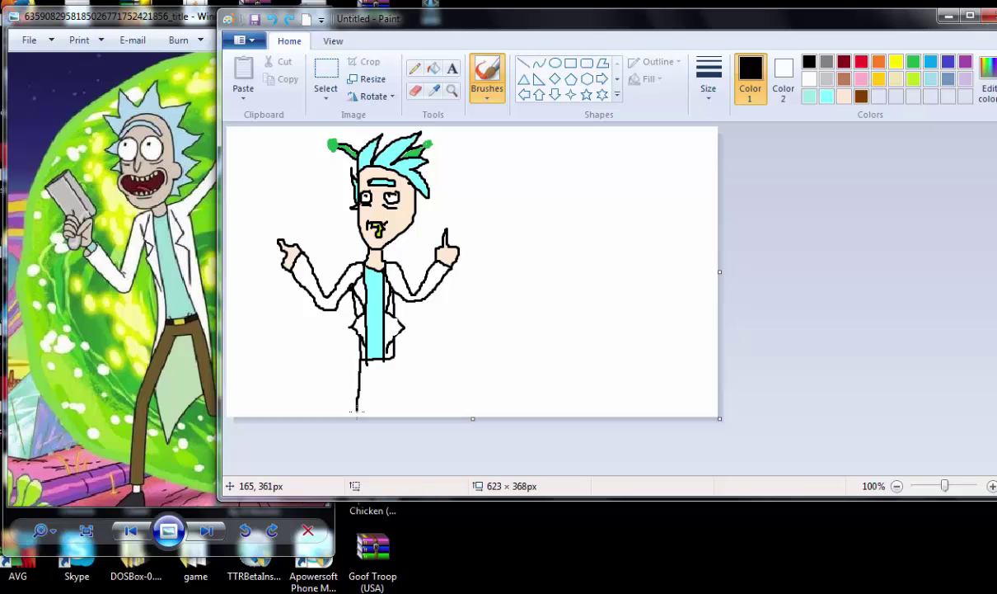
Step: Try outlining two narrow legs with small feet in black, select brown, and undo the leg strokes
left_click_drag(368, 411, 369, 363)
left_click_drag(382, 360, 407, 415)
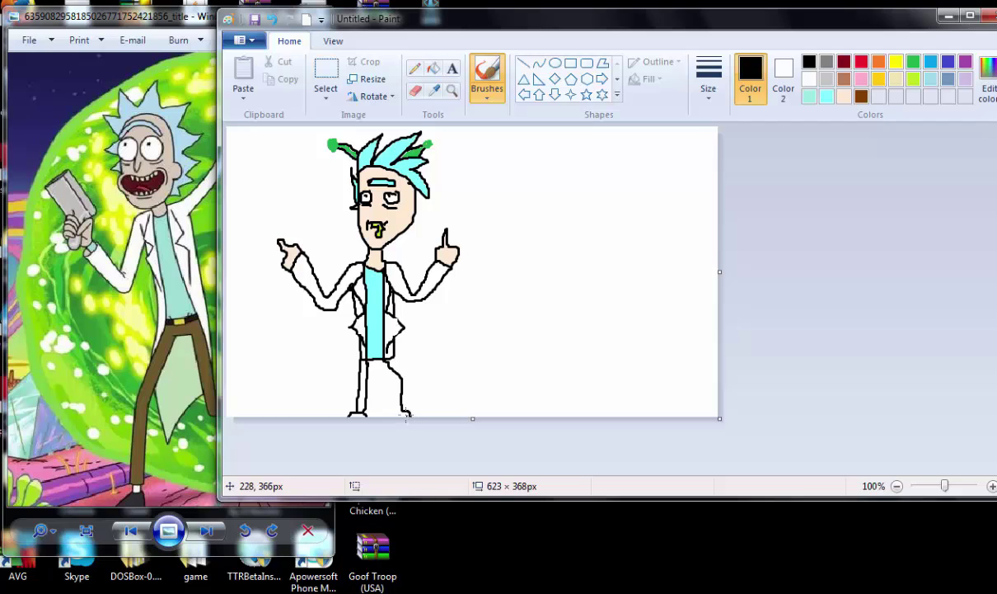
left_click_drag(379, 359, 395, 404)
left_click(862, 95)
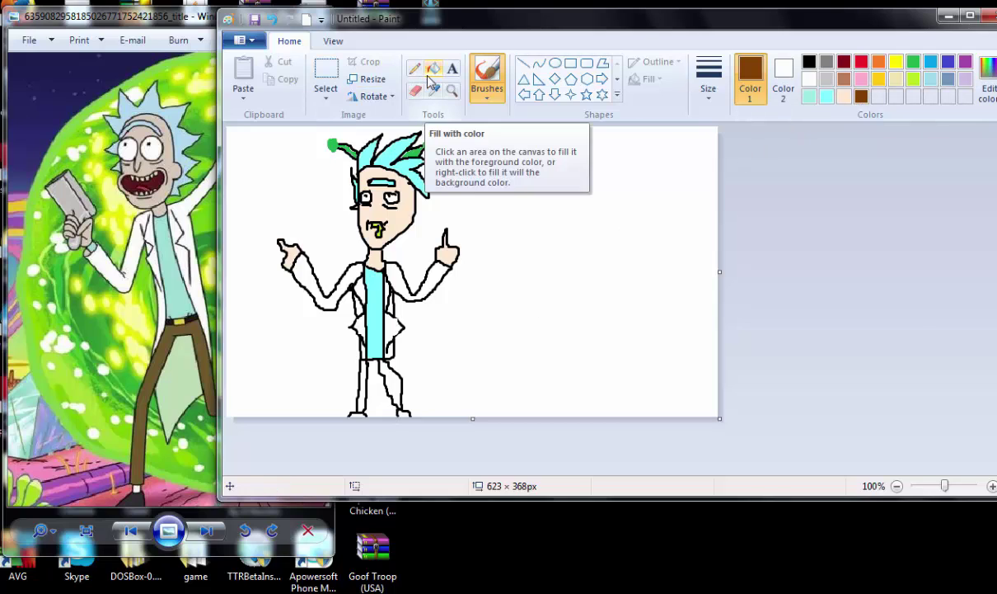
left_click(273, 18)
left_click(274, 18)
left_click(273, 18)
left_click(276, 20)
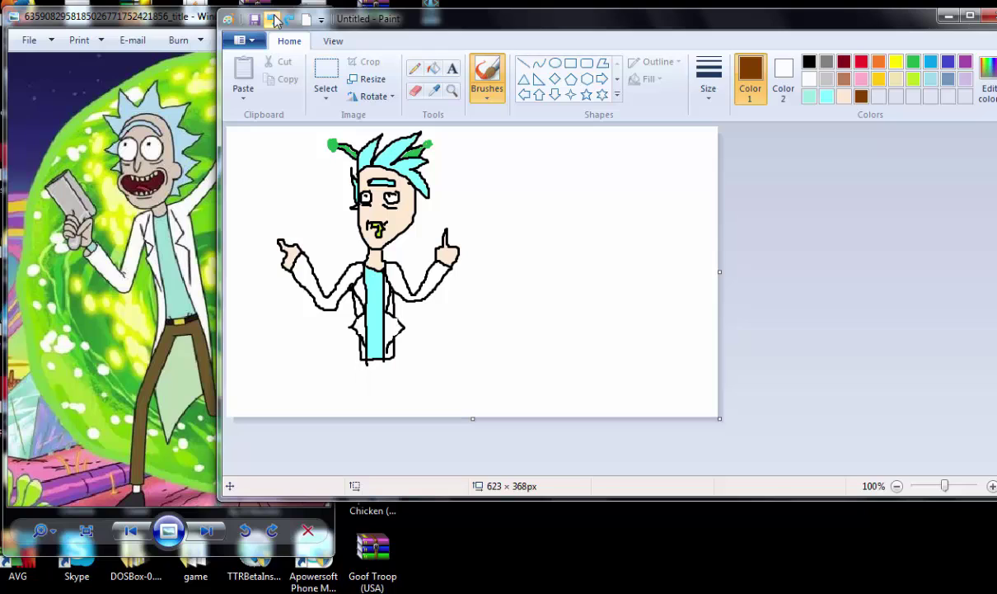
Step: Outline a narrow black belt with a small central buckle along the lower edge of the shirt and coat
left_click(809, 62)
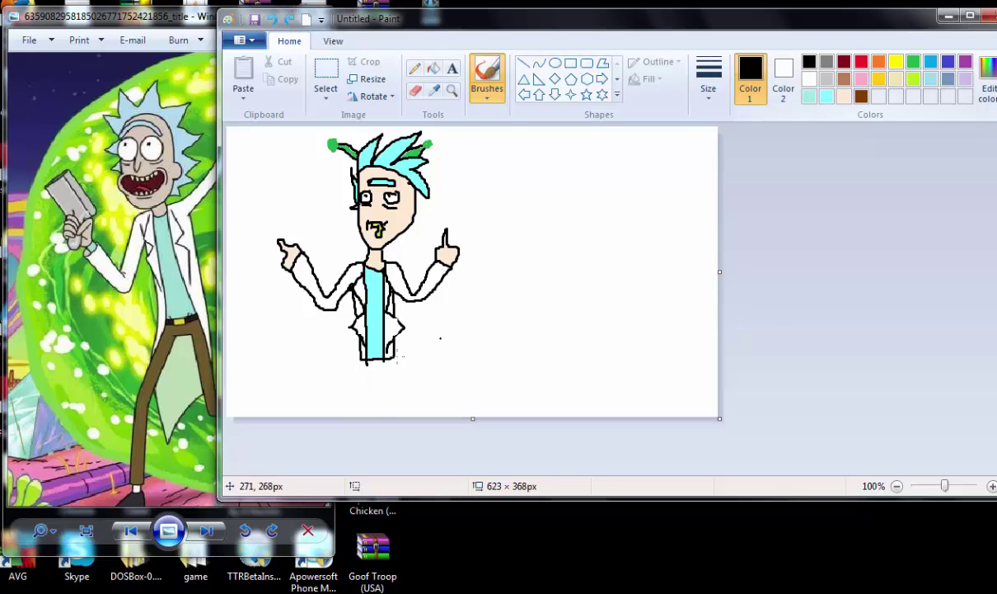
mouse_move(368, 369)
left_mouse_down()
mouse_move(395, 363)
mouse_move(363, 363)
mouse_move(378, 371)
left_mouse_up()
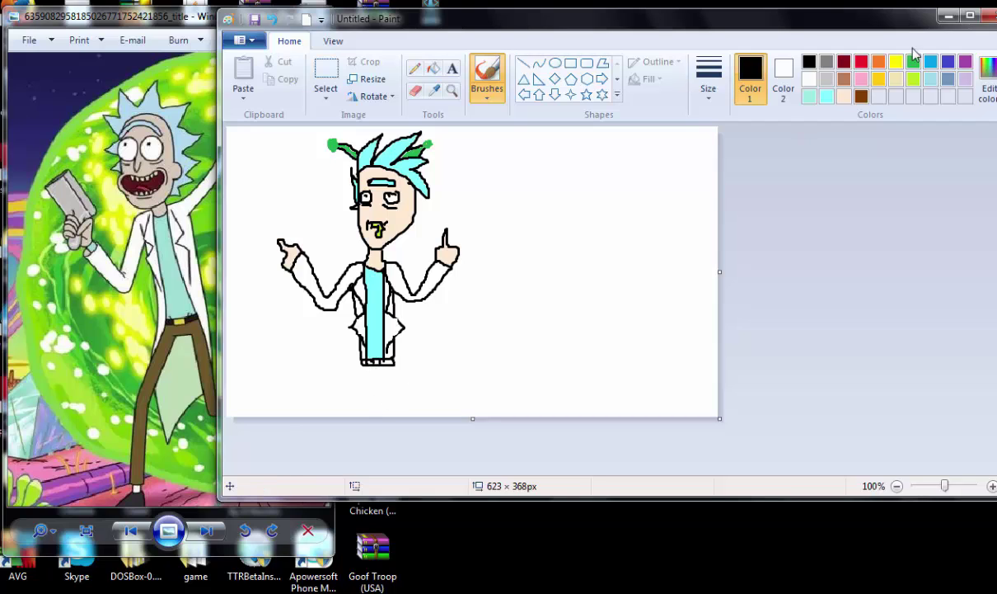
Step: Fill the belt with dark brown and its buckle with yellow, undoing any fill that recolors the black outlines
left_click(862, 95)
left_click(434, 69)
left_click(373, 342)
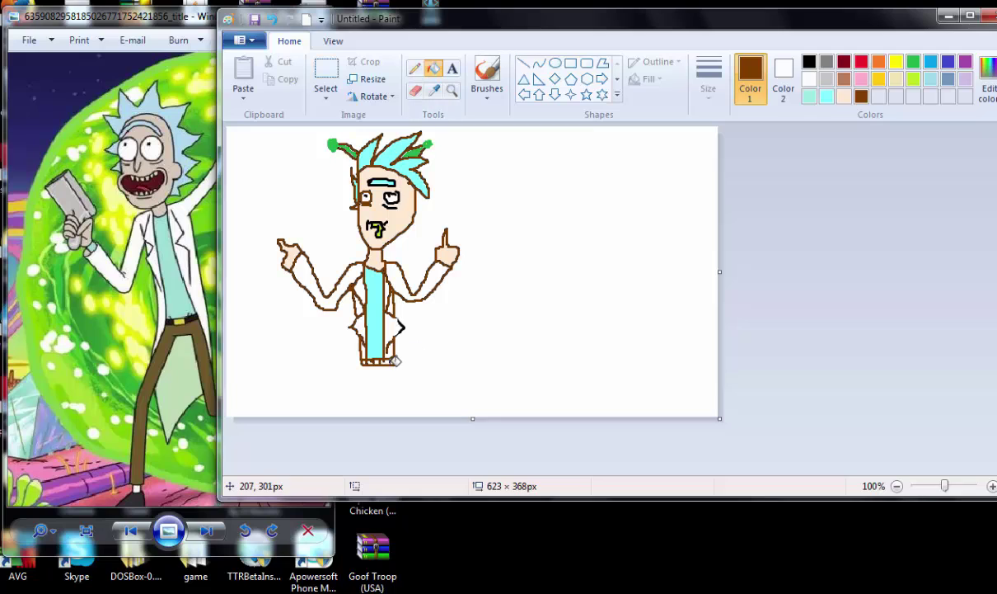
left_click(272, 20)
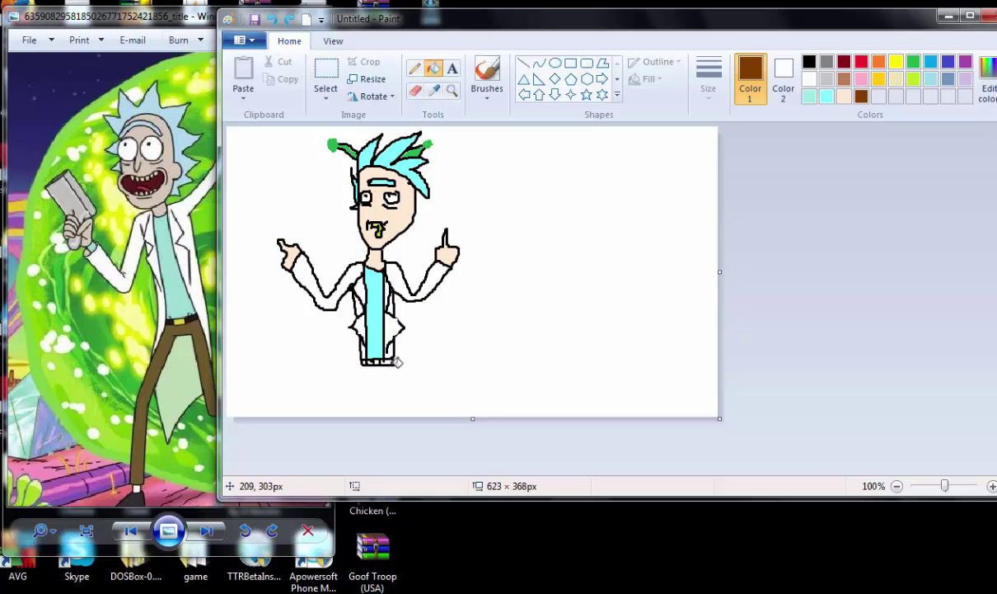
left_click(393, 361)
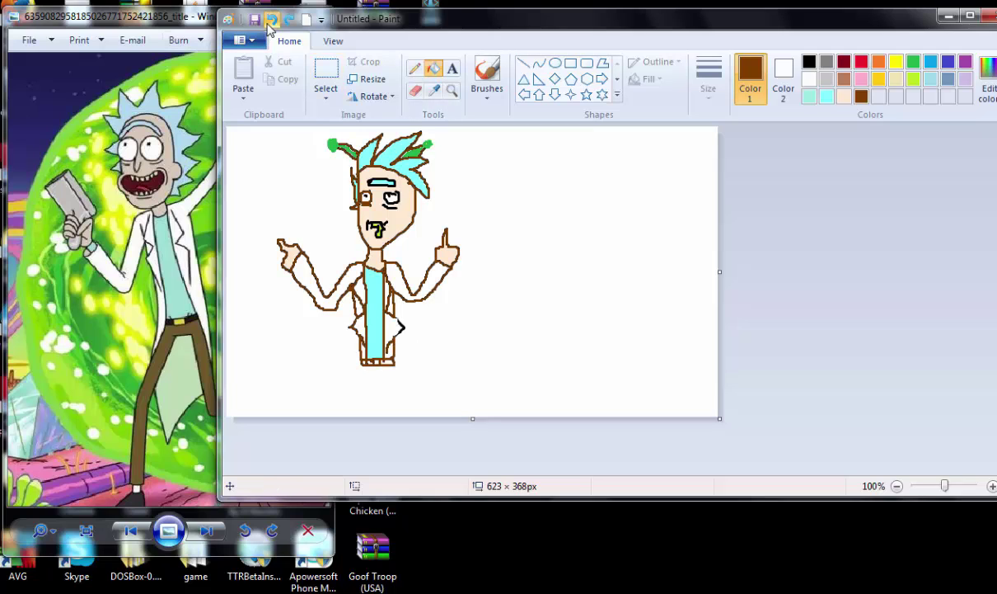
left_click(272, 19)
left_click(394, 360)
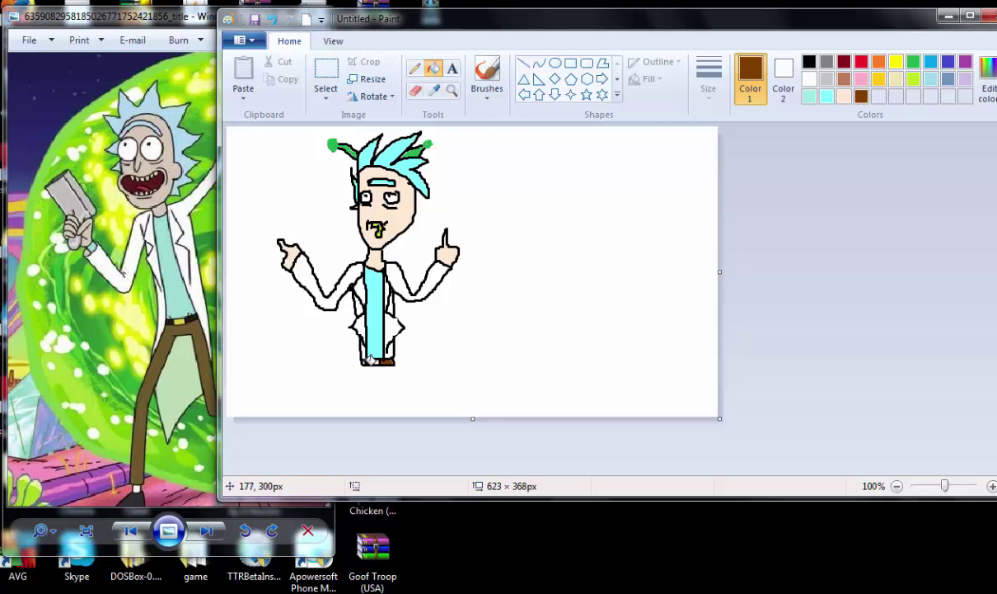
left_click(896, 62)
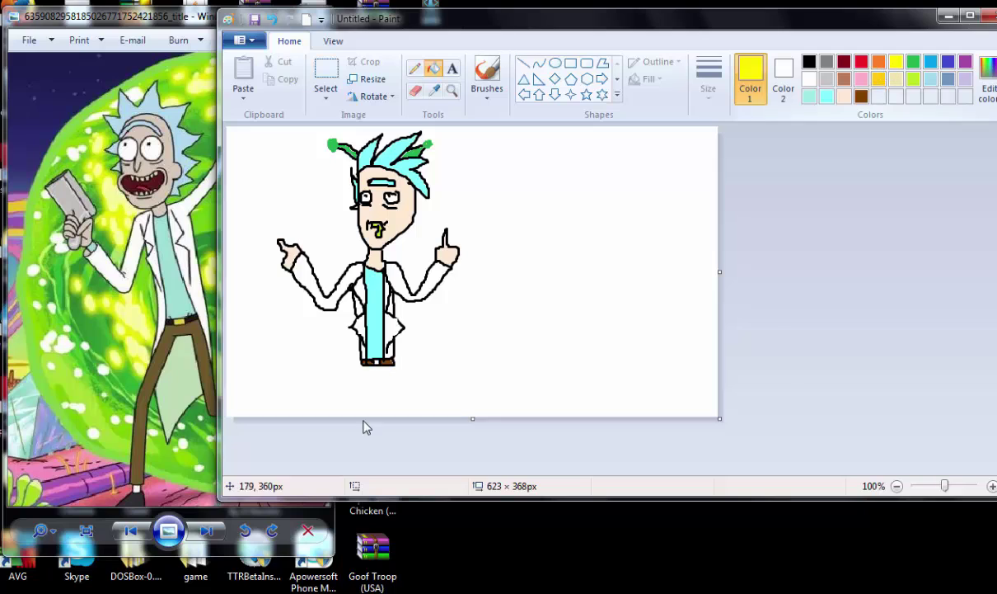
left_click(373, 362)
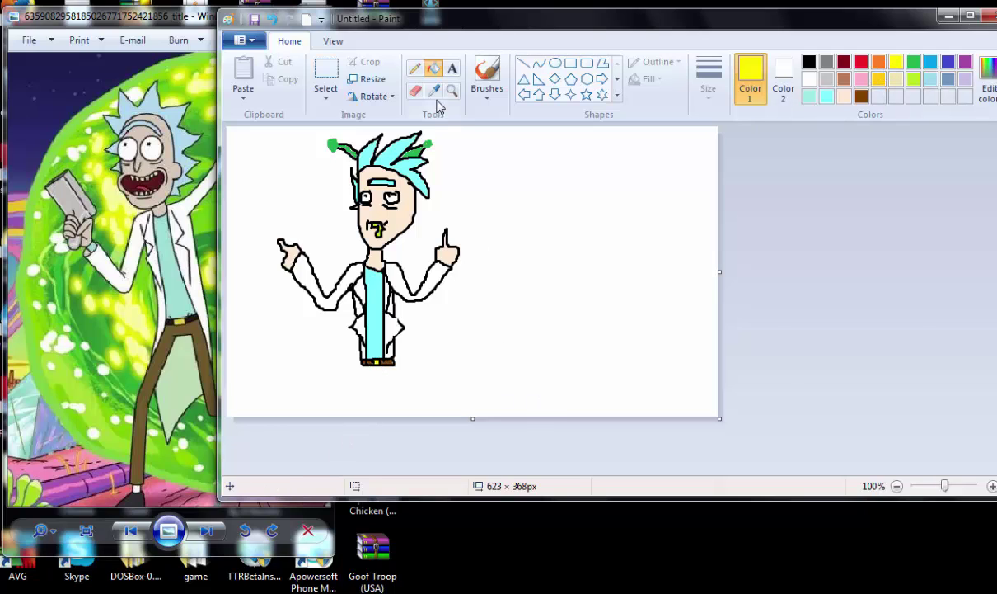
Step: Try starting the leg outline with a brown brush stroke below the belt, and undo it
left_click(487, 79)
left_click(861, 95)
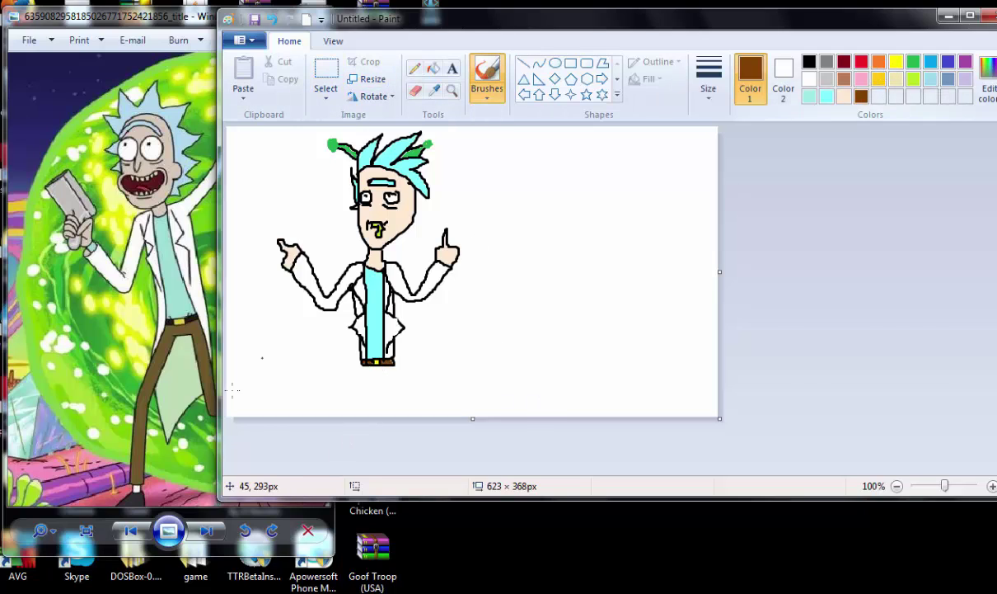
left_click_drag(363, 369, 352, 382)
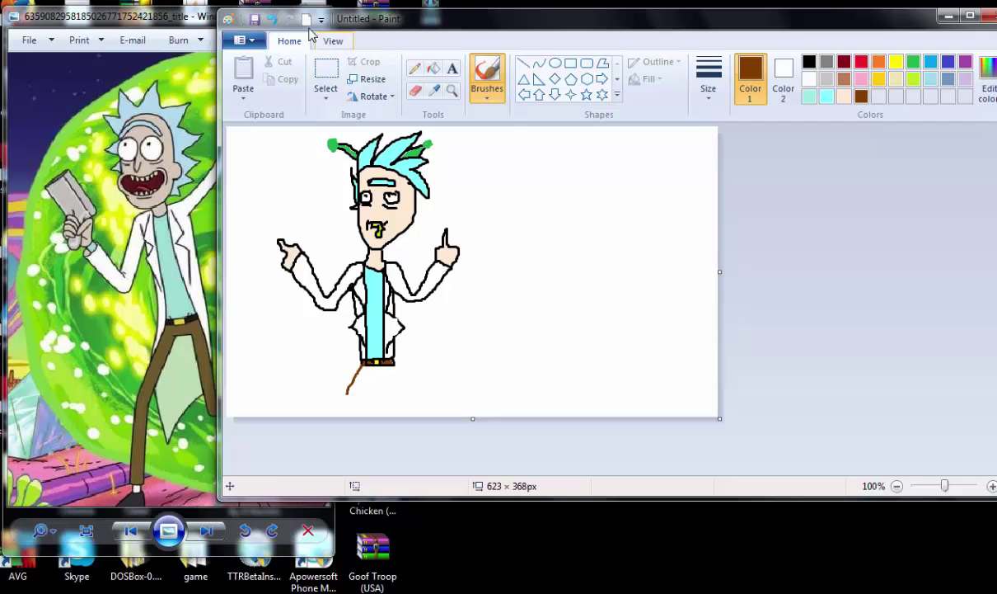
left_click(272, 18)
Step: Outline two trouser legs in black from the belt to the canvas's lower edge and fill them with dark brown
left_click(809, 62)
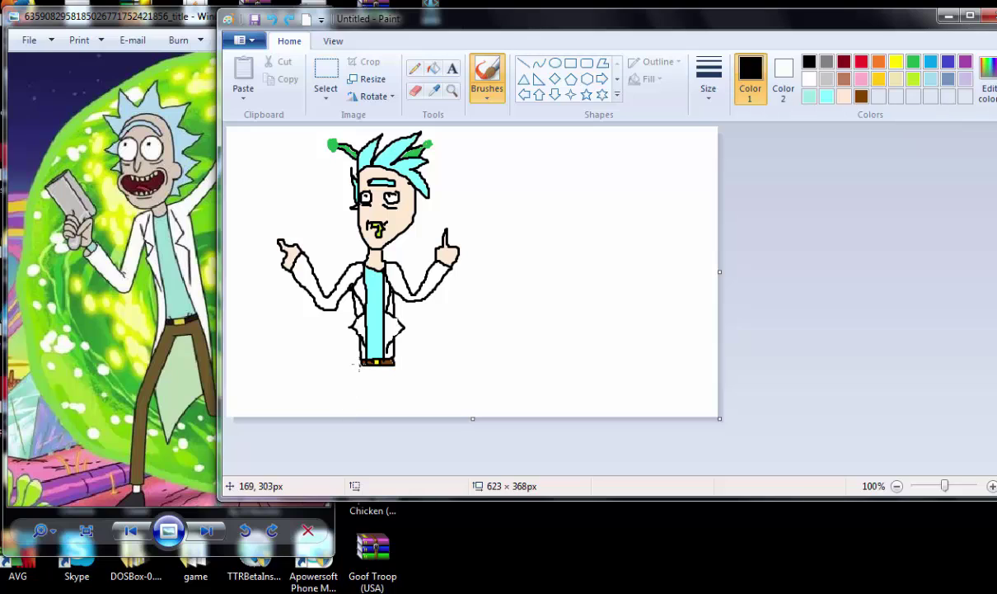
mouse_move(363, 371)
left_mouse_down()
mouse_move(356, 419)
mouse_move(364, 419)
mouse_move(370, 374)
mouse_move(360, 369)
mouse_move(380, 375)
mouse_move(391, 361)
mouse_move(410, 418)
left_mouse_up()
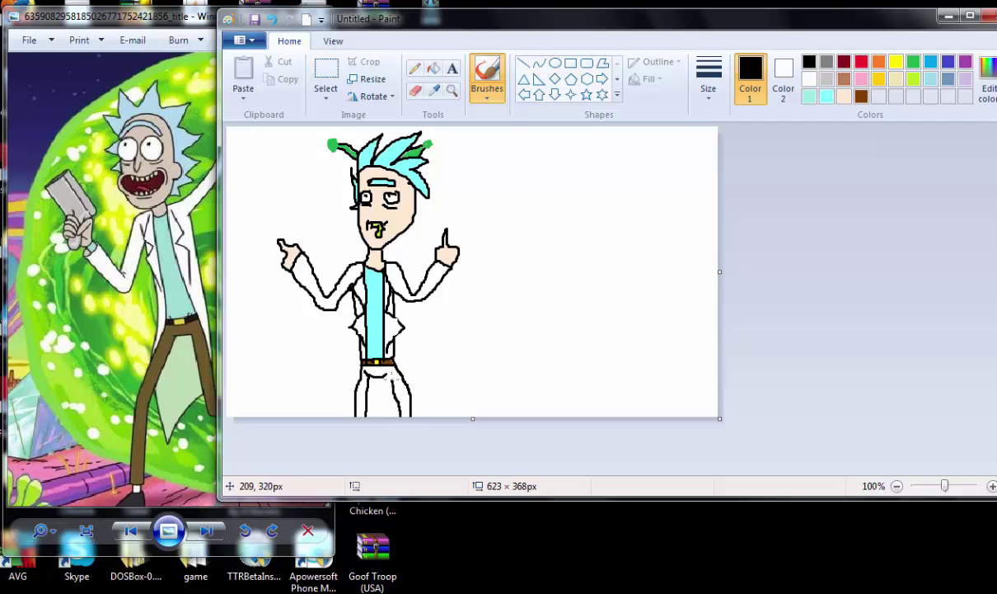
left_click(433, 67)
left_click(861, 96)
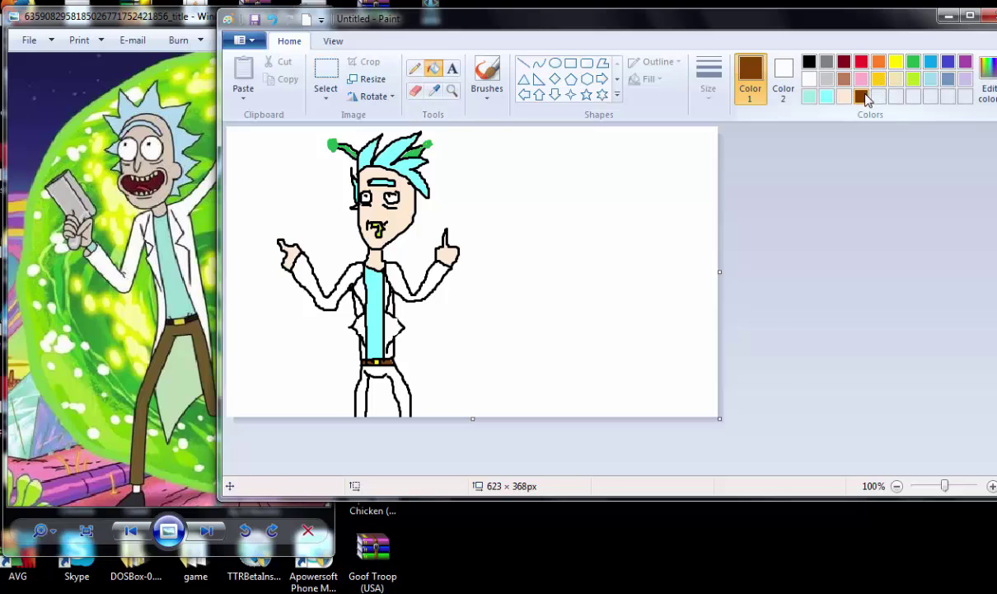
left_click(403, 396)
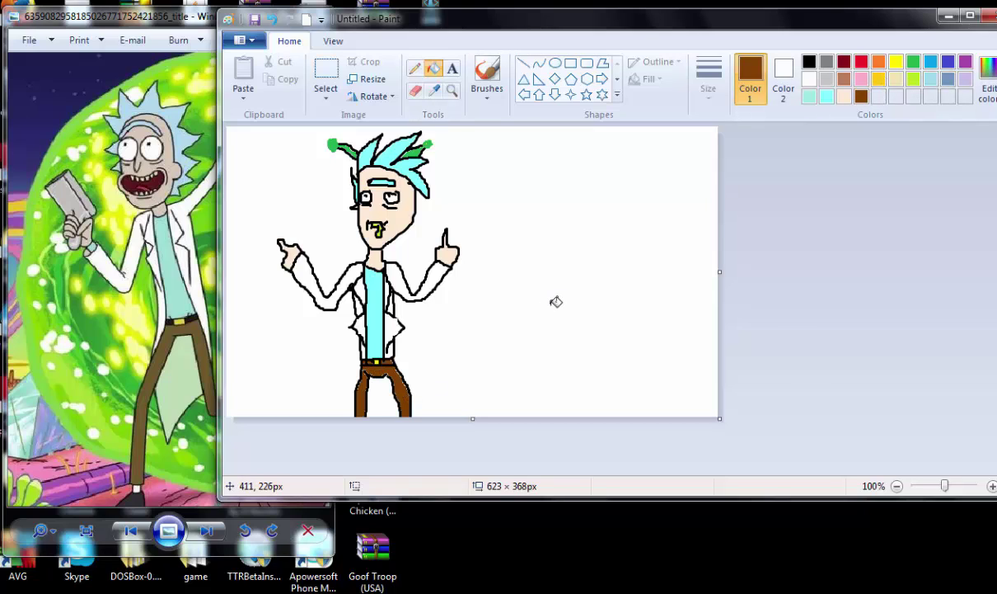
Step: Draw a round black head outline in the empty canvas area to the right of Rick
left_click(808, 61)
left_click(487, 78)
mouse_move(559, 202)
left_mouse_down()
mouse_move(534, 241)
mouse_move(557, 200)
mouse_move(519, 216)
mouse_move(572, 221)
mouse_move(560, 198)
left_mouse_up()
key("ctrl+z")
Step: Move the reference picture window and its image so that Morty shows fully beside the canvas
left_click(190, 16)
left_click_drag(189, 15, 51, 15)
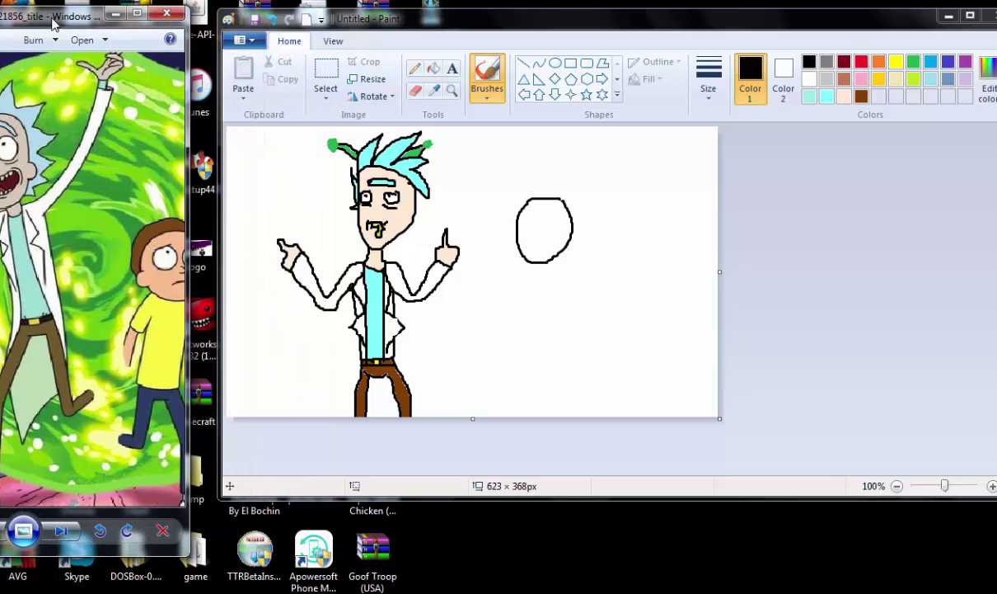
mouse_move(169, 350)
left_mouse_down()
mouse_move(89, 329)
mouse_move(96, 327)
left_mouse_up()
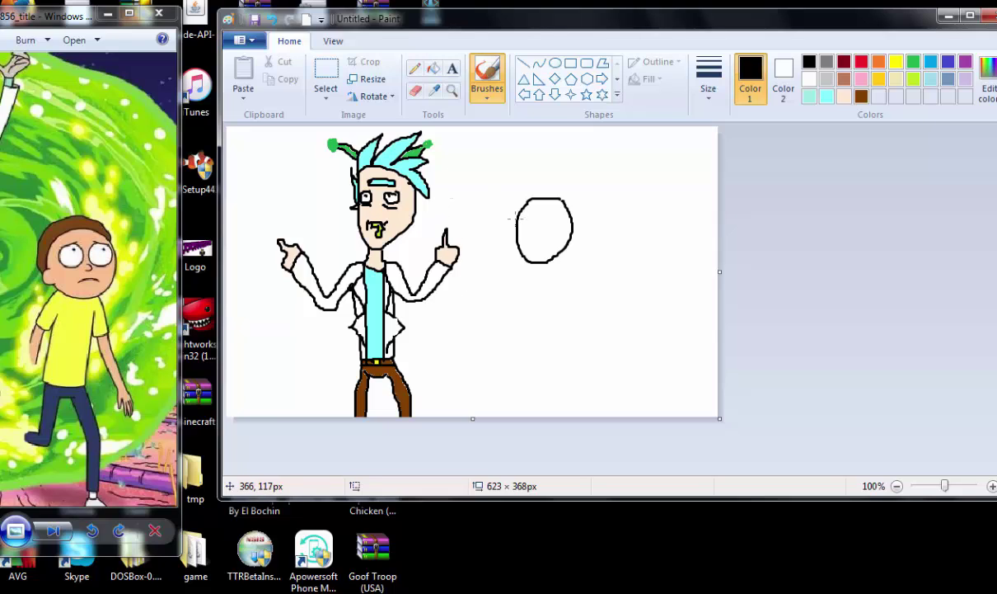
Step: Outline Morty's hair in black around the top of the head and fill it with dark brown
mouse_move(516, 216)
left_mouse_down()
mouse_move(510, 204)
mouse_move(535, 187)
mouse_move(581, 196)
mouse_move(576, 216)
left_mouse_up()
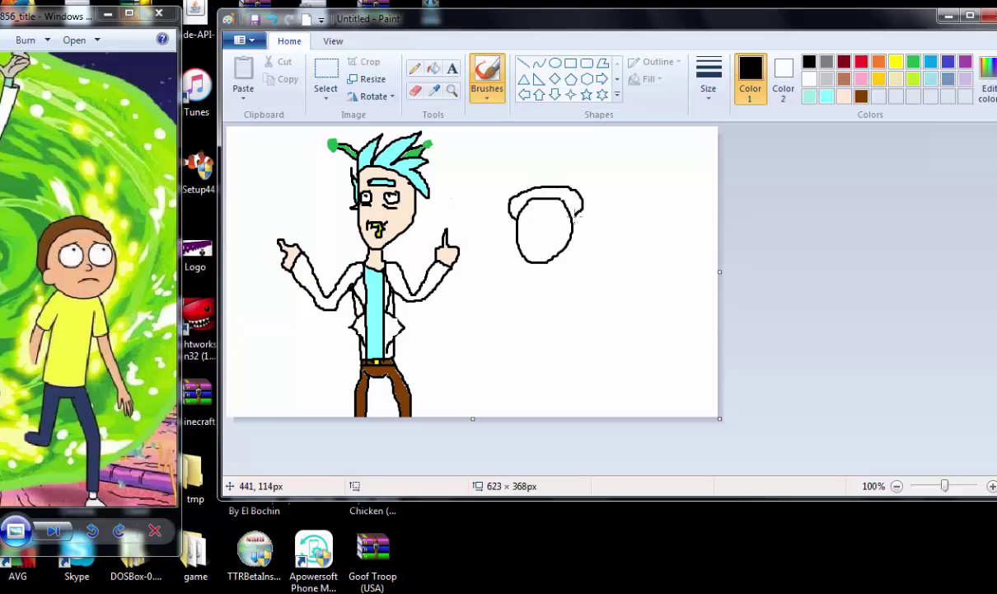
left_click(434, 70)
left_click(862, 96)
left_click(546, 195)
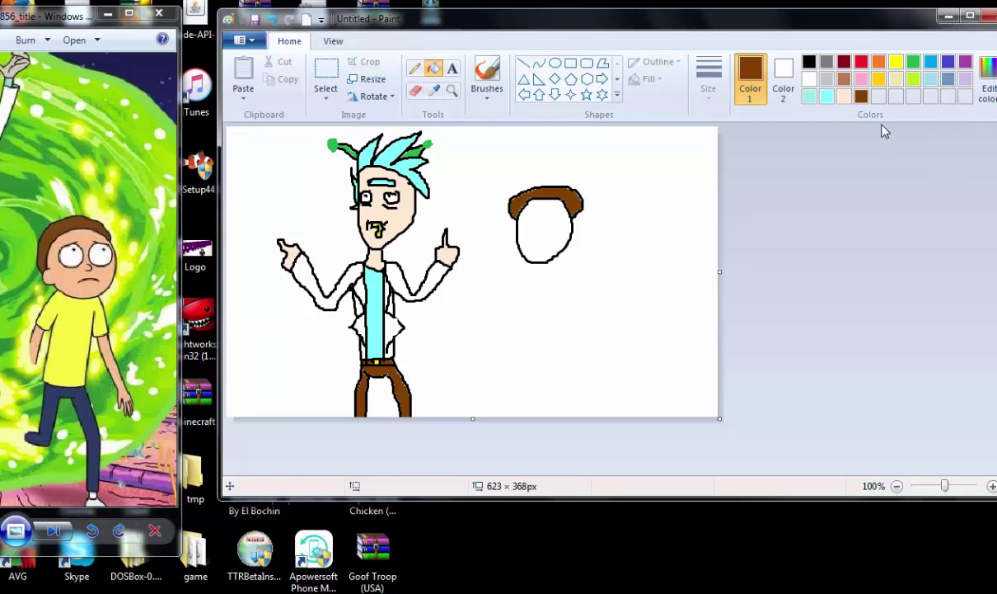
Step: Mix a darker peach skin color (red 255, green 205, blue 155), add it to the custom colors, and fill Morty's face with it
left_click(844, 96)
left_click(544, 227)
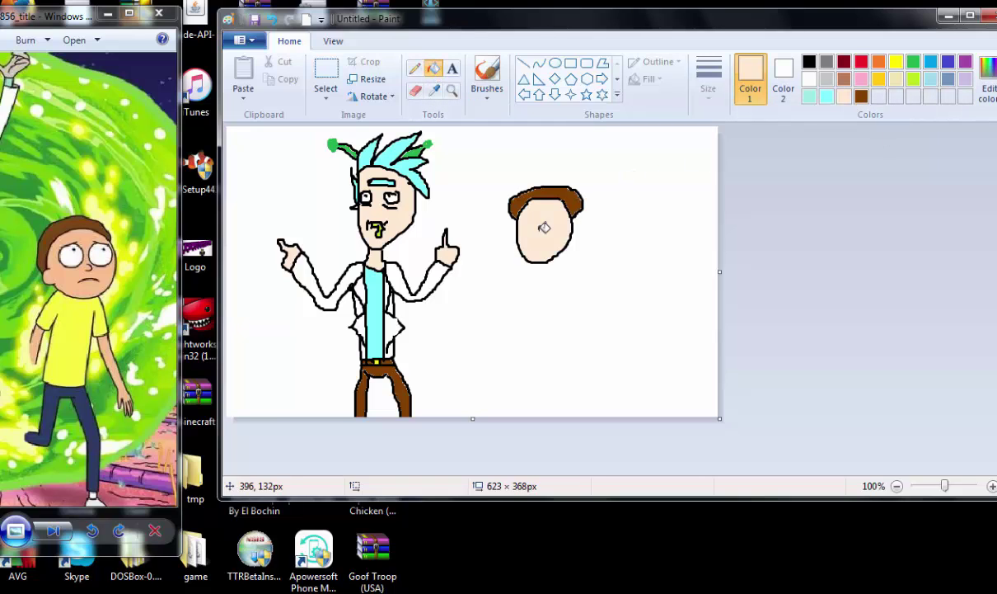
left_click(989, 91)
left_click_drag(785, 159, 788, 186)
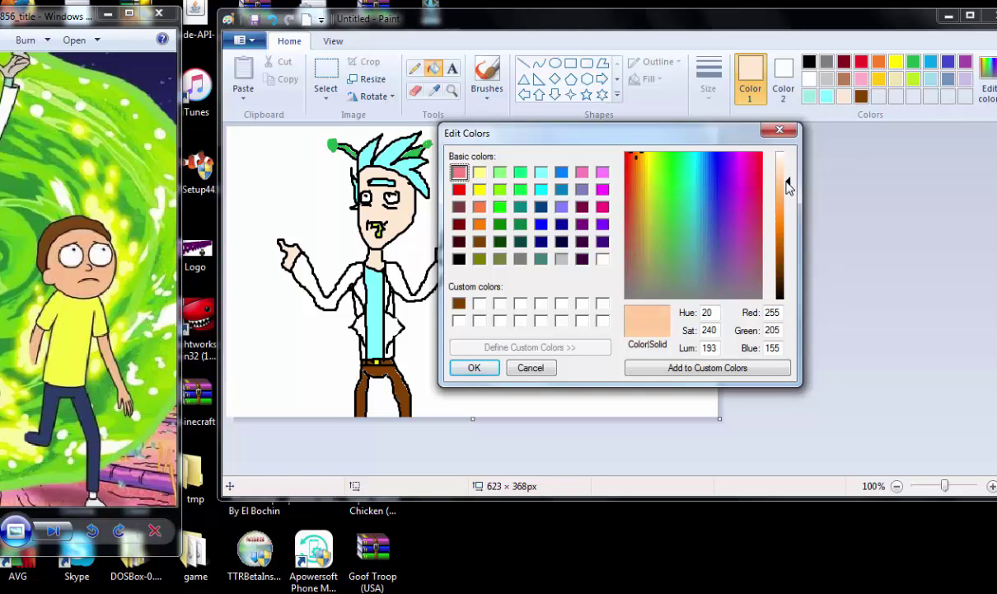
left_click(746, 368)
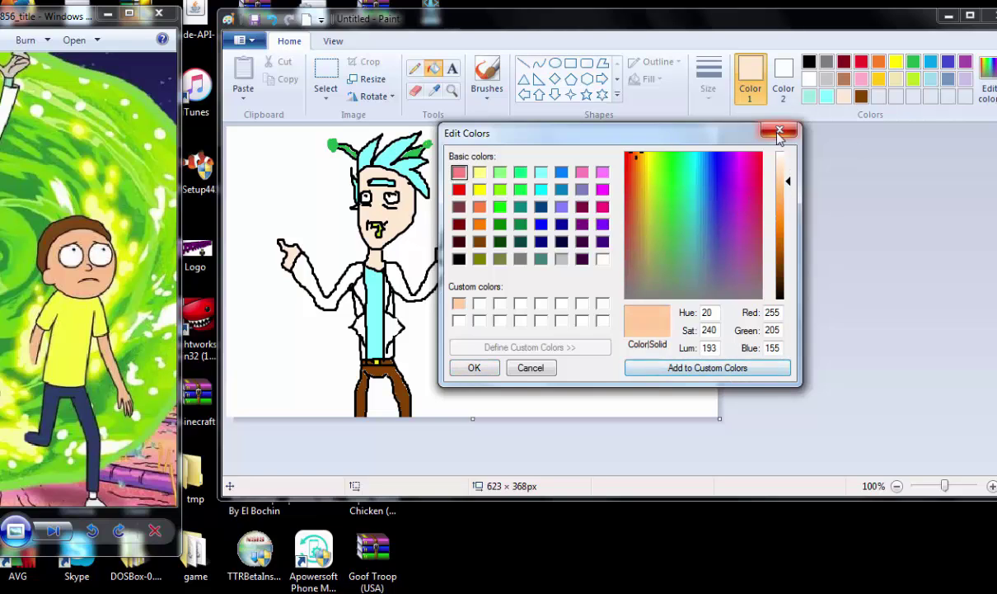
left_click(492, 372)
left_click(549, 218)
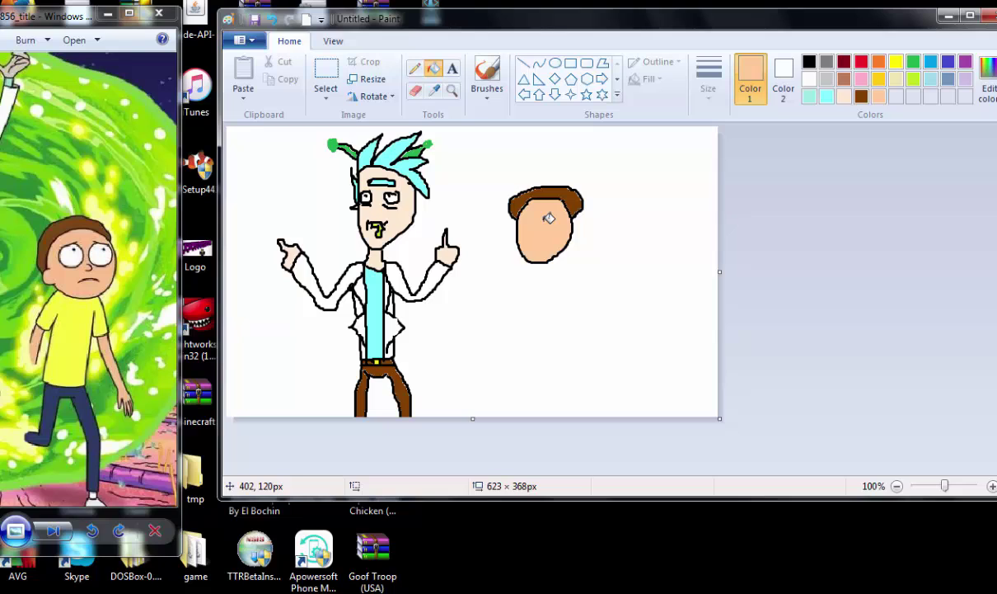
Step: Draw Morty's torso, bent arms, eyes and frowning mouth in black, and fill the eyes with white
left_click(486, 75)
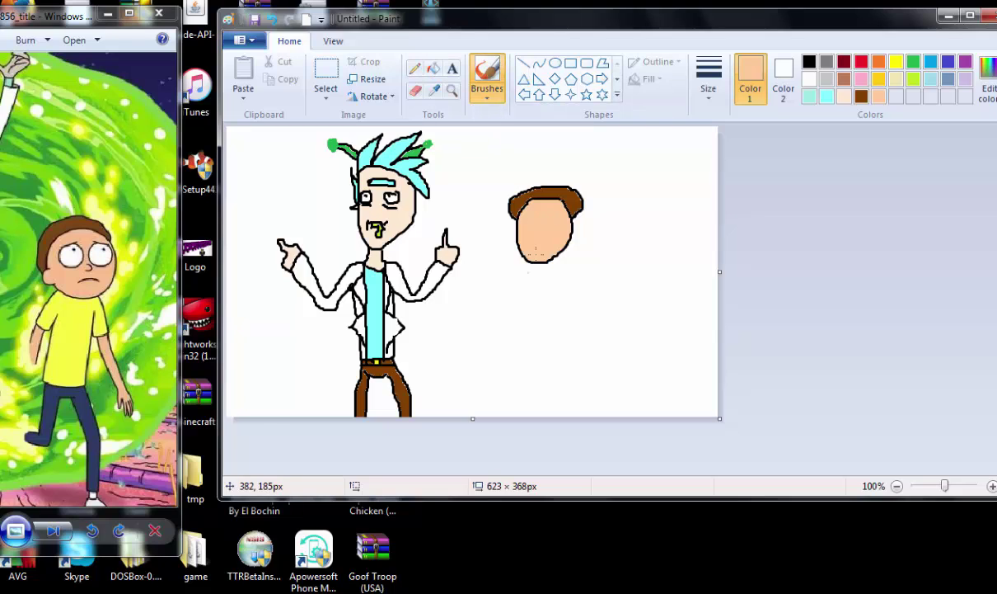
left_click(809, 62)
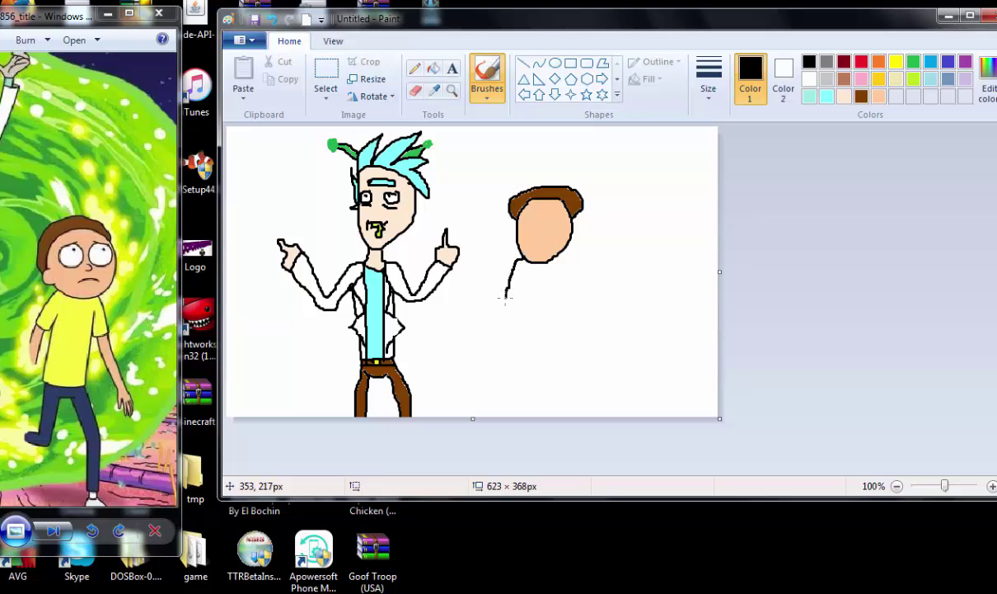
mouse_move(501, 291)
left_mouse_down()
mouse_move(478, 281)
mouse_move(488, 306)
mouse_move(521, 306)
mouse_move(528, 285)
mouse_move(534, 359)
mouse_move(573, 372)
mouse_move(568, 287)
mouse_move(592, 321)
mouse_move(609, 317)
mouse_move(624, 283)
mouse_move(612, 277)
mouse_move(596, 296)
mouse_move(546, 240)
left_mouse_up()
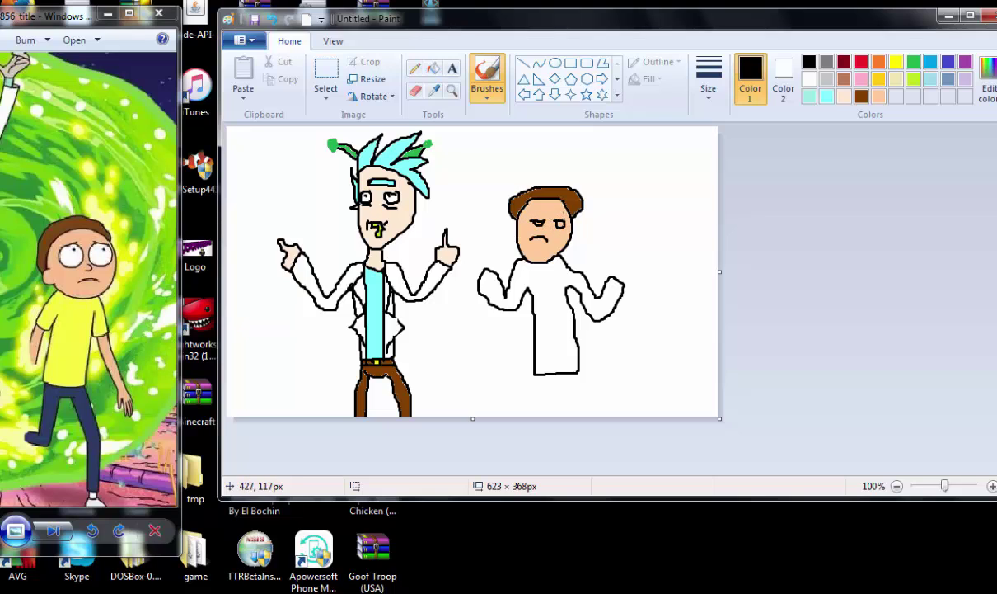
left_click(432, 67)
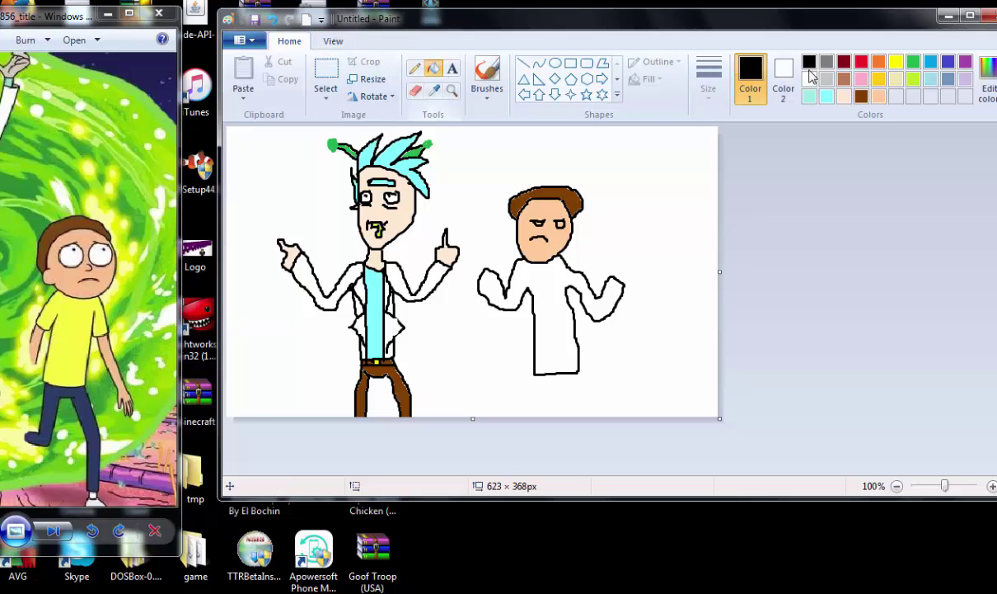
left_click(808, 79)
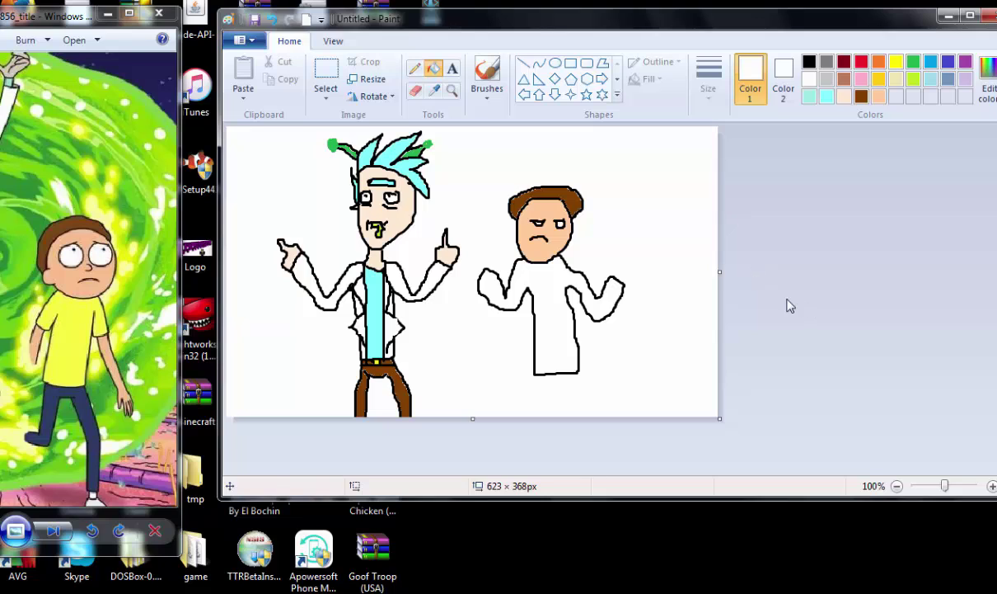
Step: Add black pupils to Morty's eyes and outline a hand with a raised finger at the end of each arm
left_click(487, 78)
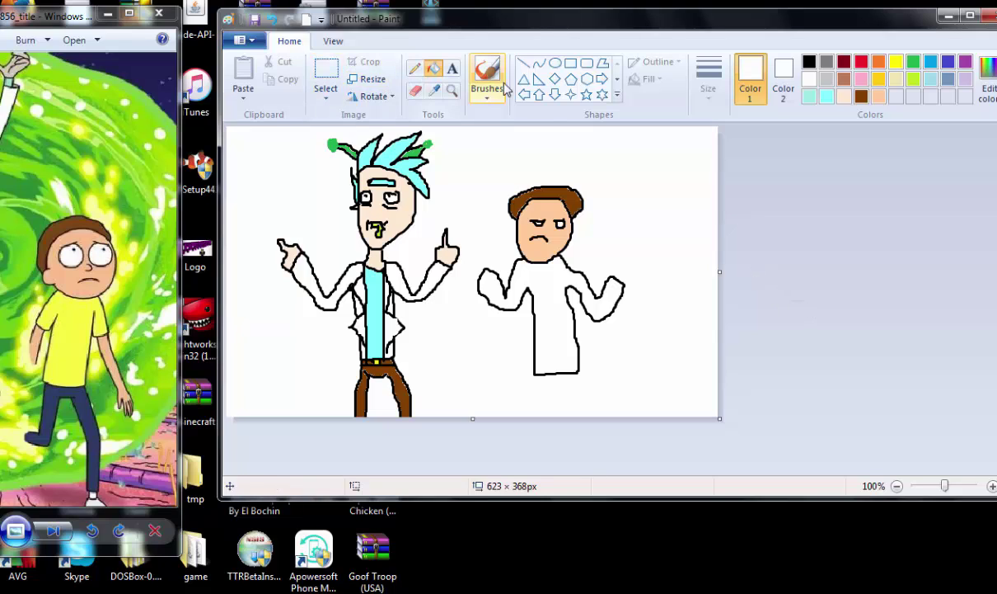
left_click(809, 64)
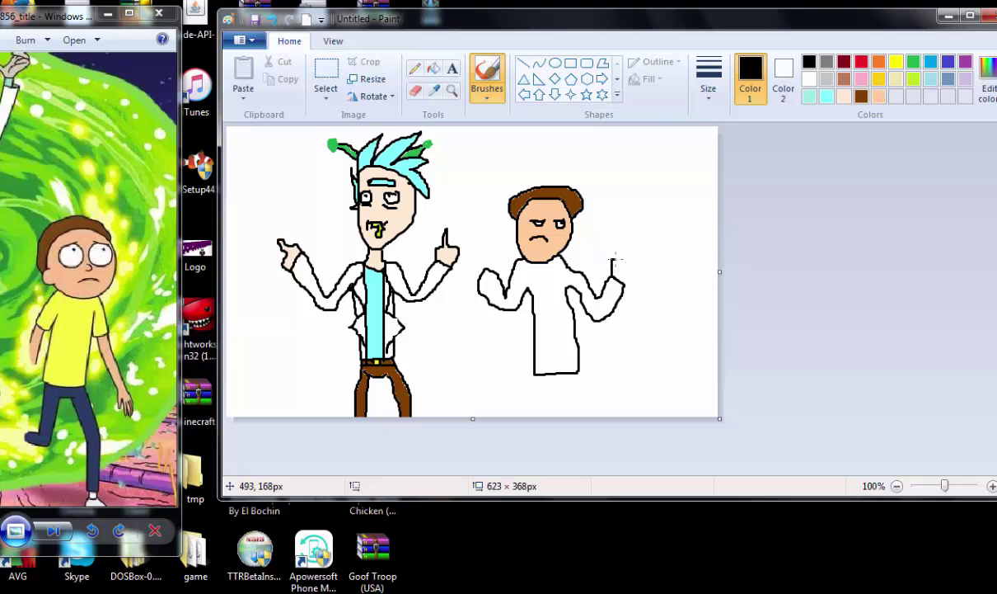
left_click_drag(618, 245, 624, 257)
Step: Fill both of Morty's hands with the custom peach skin color
left_click(434, 68)
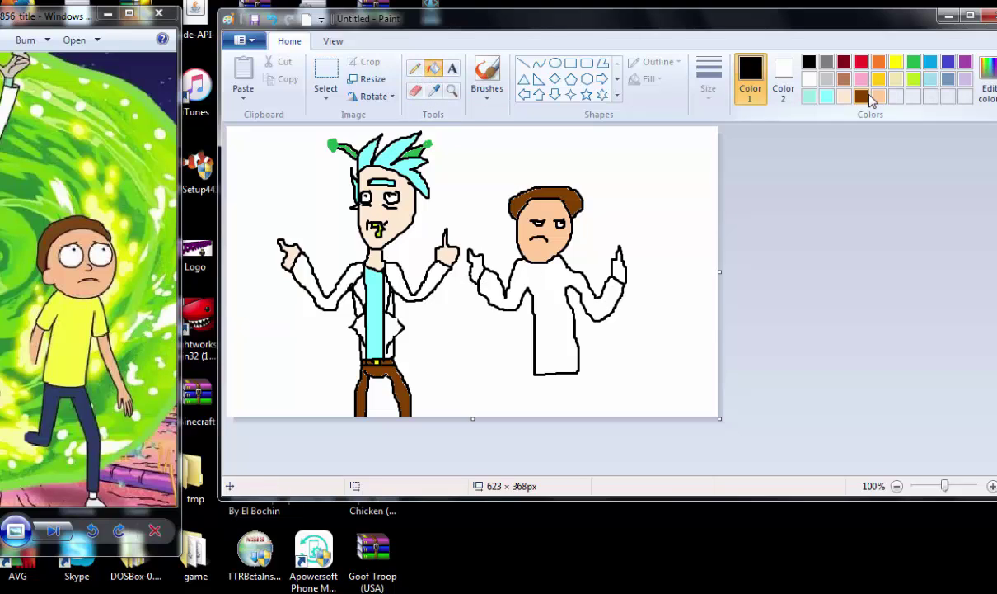
left_click(844, 95)
left_click(617, 266)
left_click(476, 265)
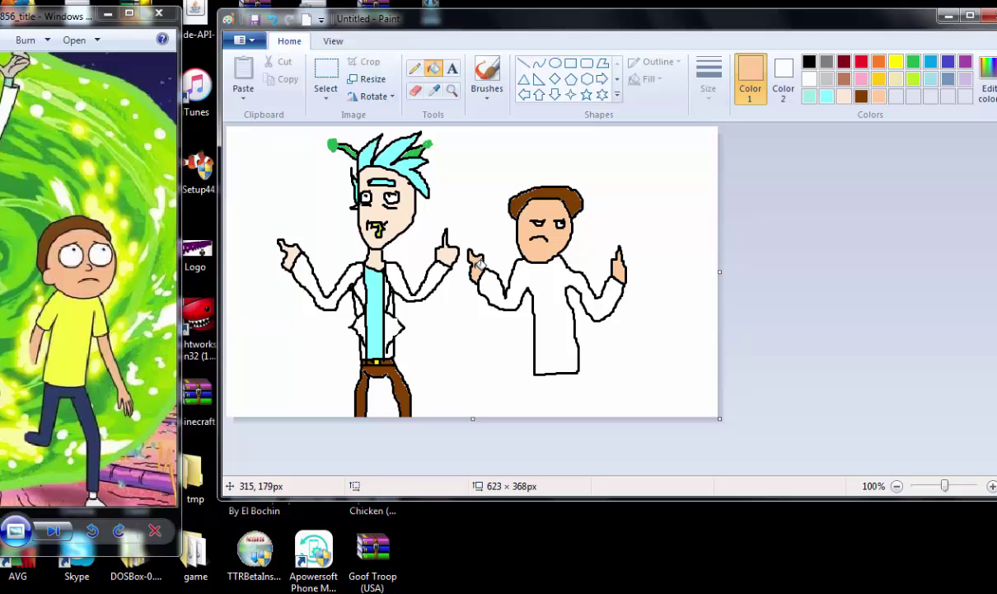
Step: Close the shirt sleeve edges across Morty's upper arms in black and erase the lines separating his hands from his arms
left_click(415, 90)
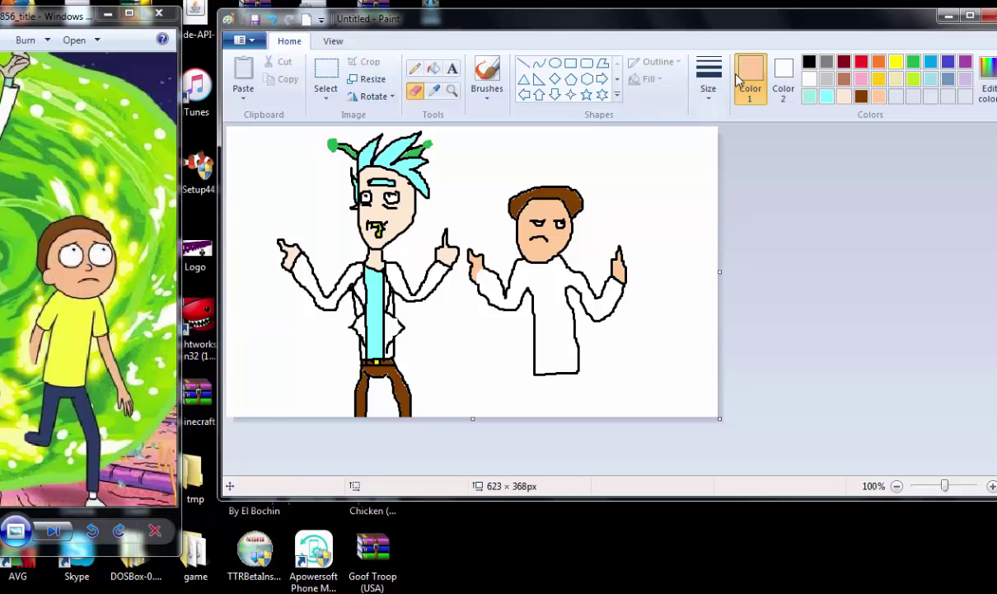
left_click(809, 62)
left_click(486, 74)
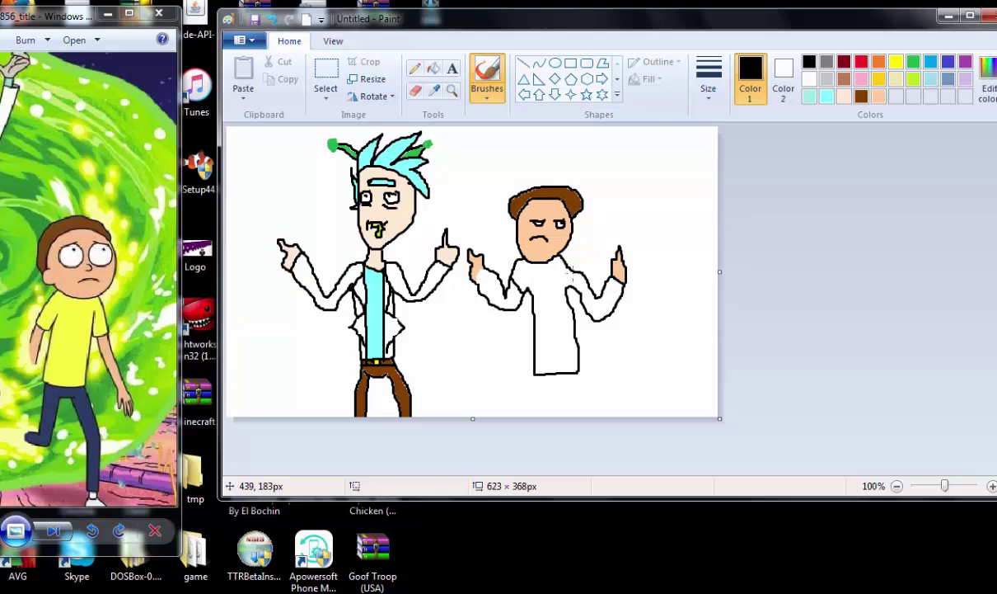
left_click(415, 91)
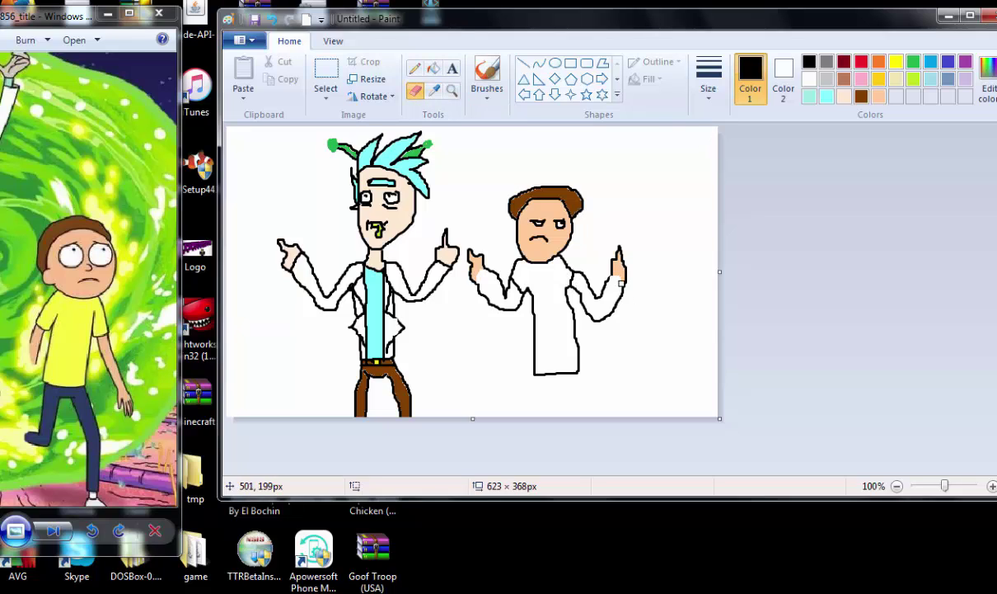
Step: Fill both of Morty's arms with the custom peach color and his shirt with yellow
left_click(433, 68)
left_click(878, 96)
left_click(503, 283)
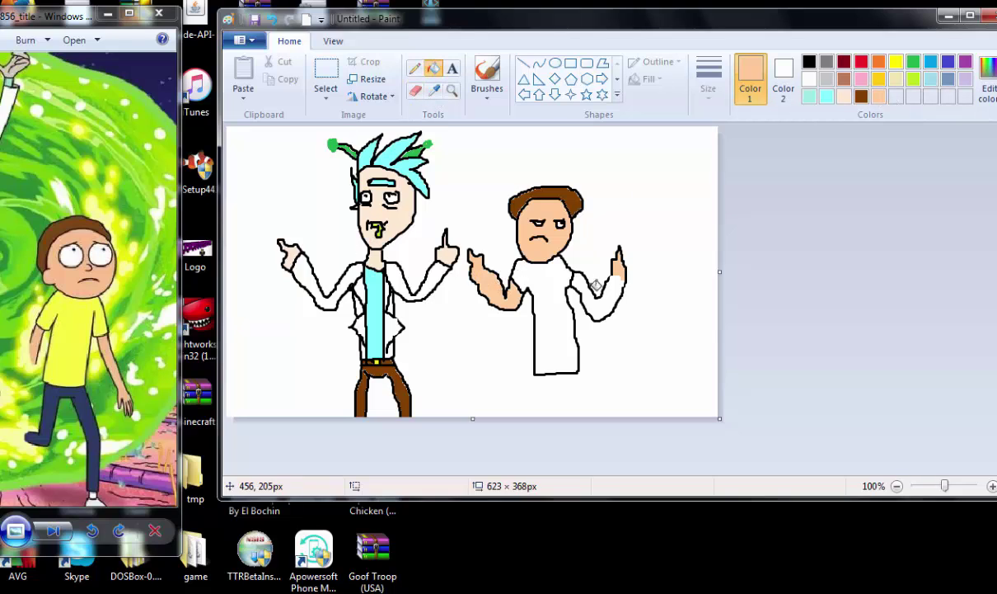
left_click(617, 290)
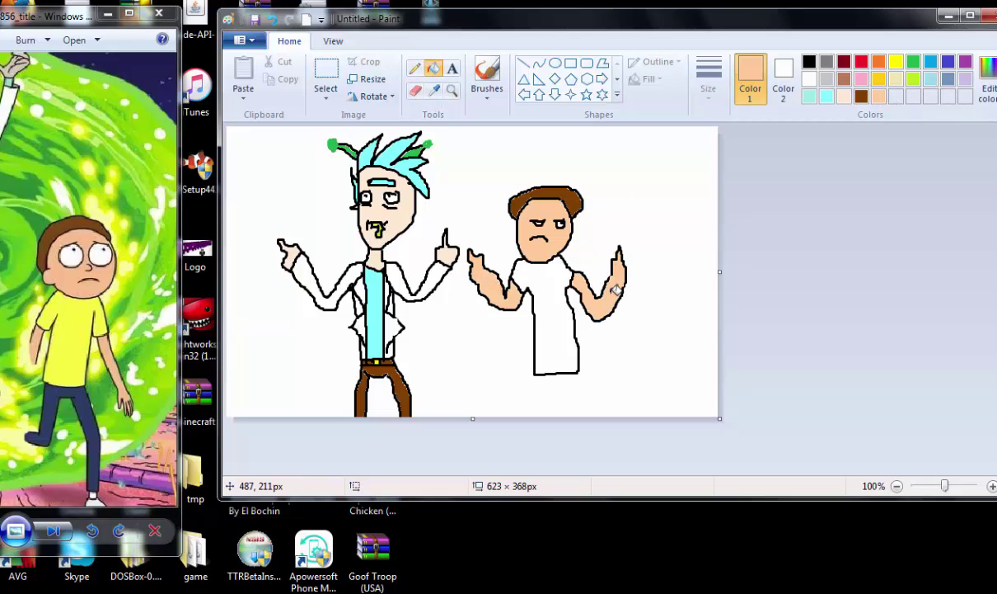
left_click(896, 62)
left_click(554, 349)
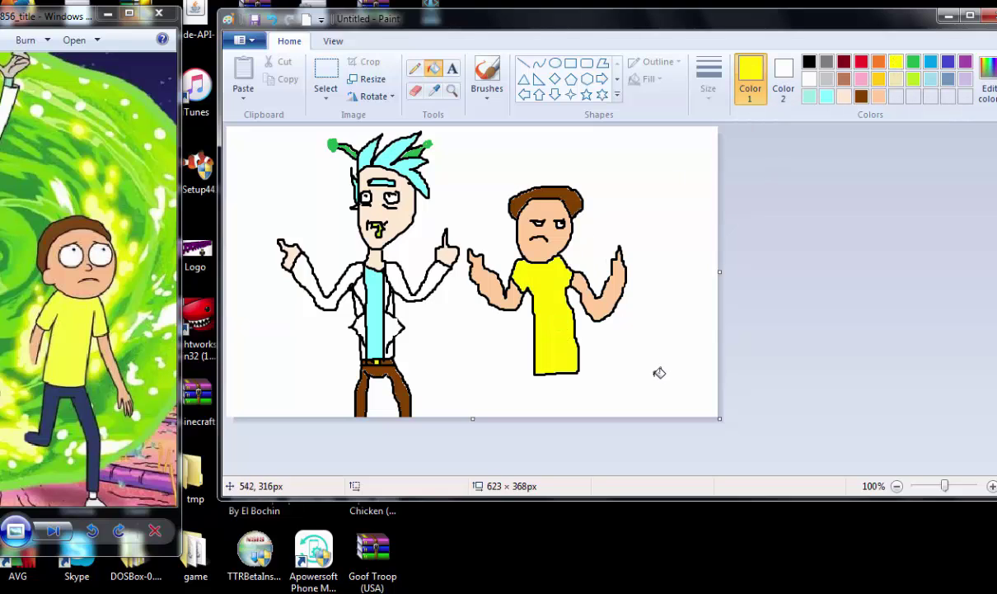
Step: Outline Morty's trousers in black from the shirt hem to the canvas's lower edge, with inner leg lines and a crotch line
left_click(966, 82)
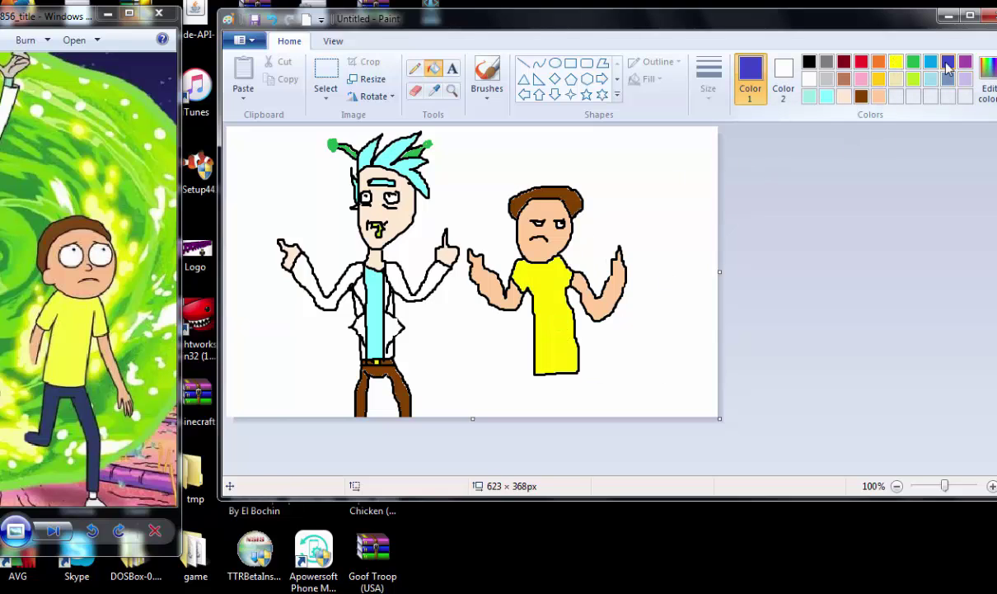
left_click(809, 62)
left_click(487, 75)
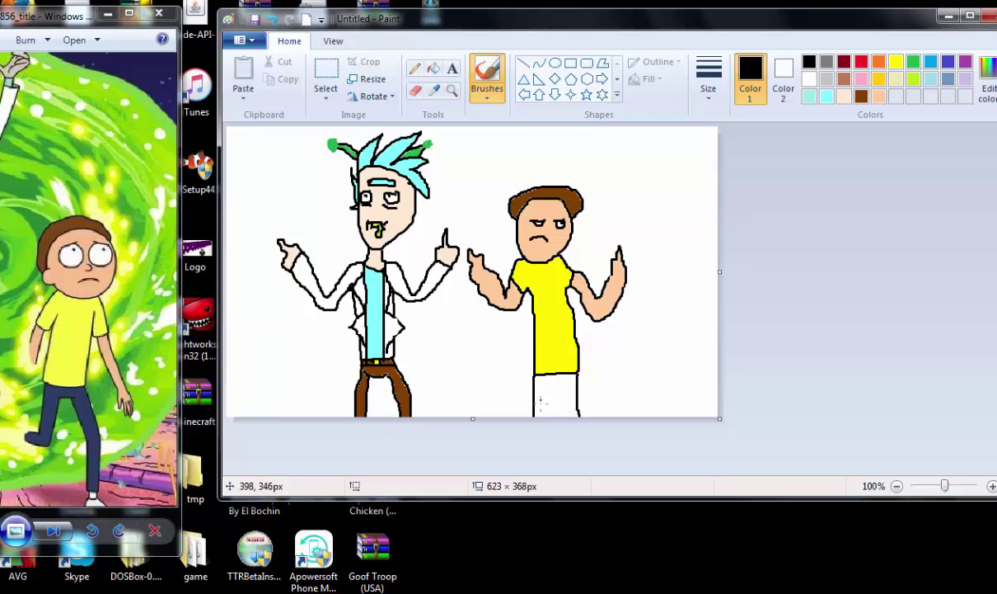
mouse_move(545, 417)
left_mouse_down()
mouse_move(546, 391)
mouse_move(565, 416)
mouse_move(562, 394)
mouse_move(540, 385)
mouse_move(576, 389)
left_mouse_up()
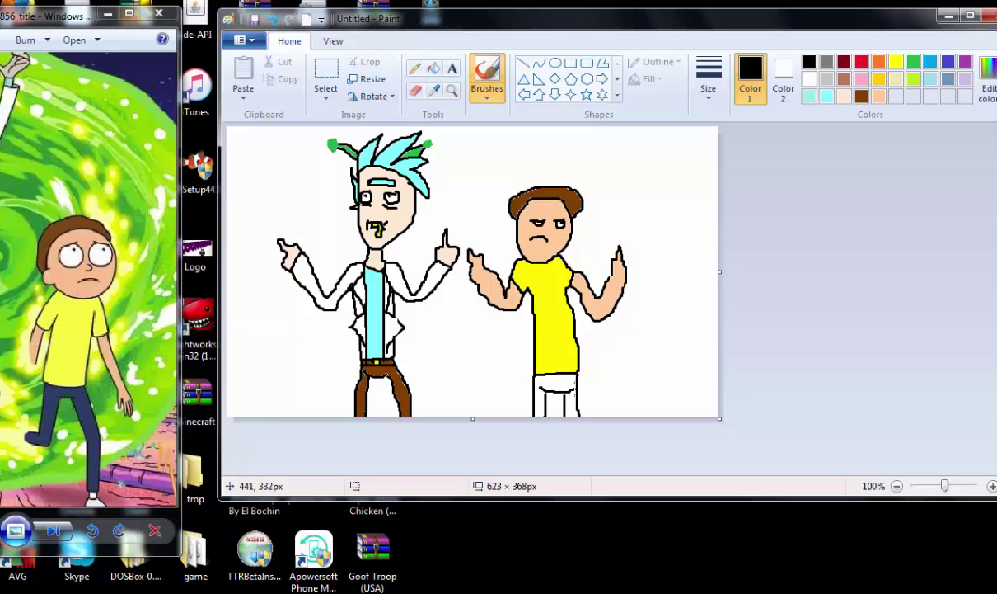
Step: Fill the waist and left leg of Morty's trousers with indigo, and undo the fill that colors the area between the legs
left_click(948, 62)
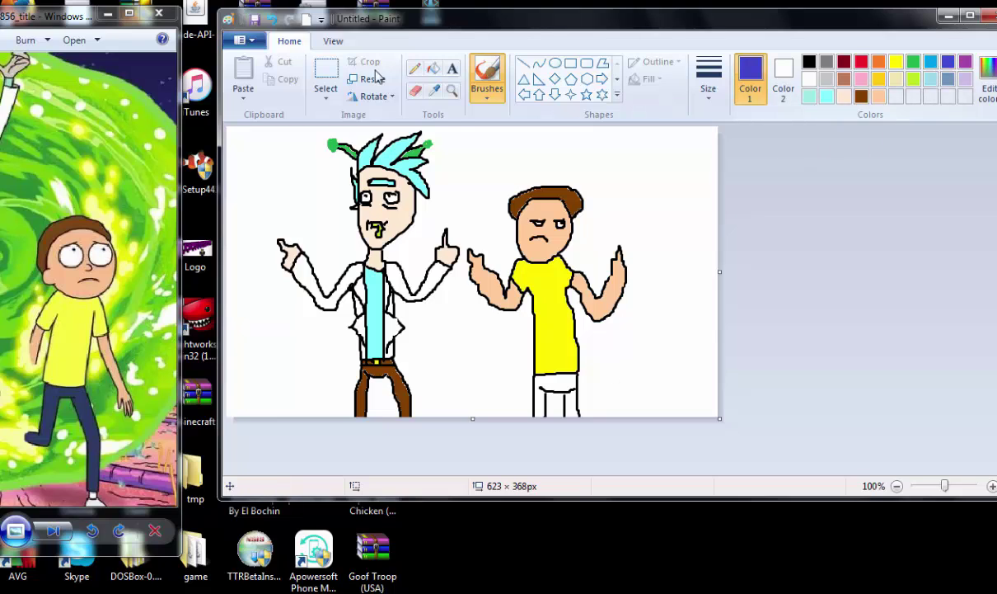
left_click(433, 68)
left_click(540, 402)
left_click(562, 403)
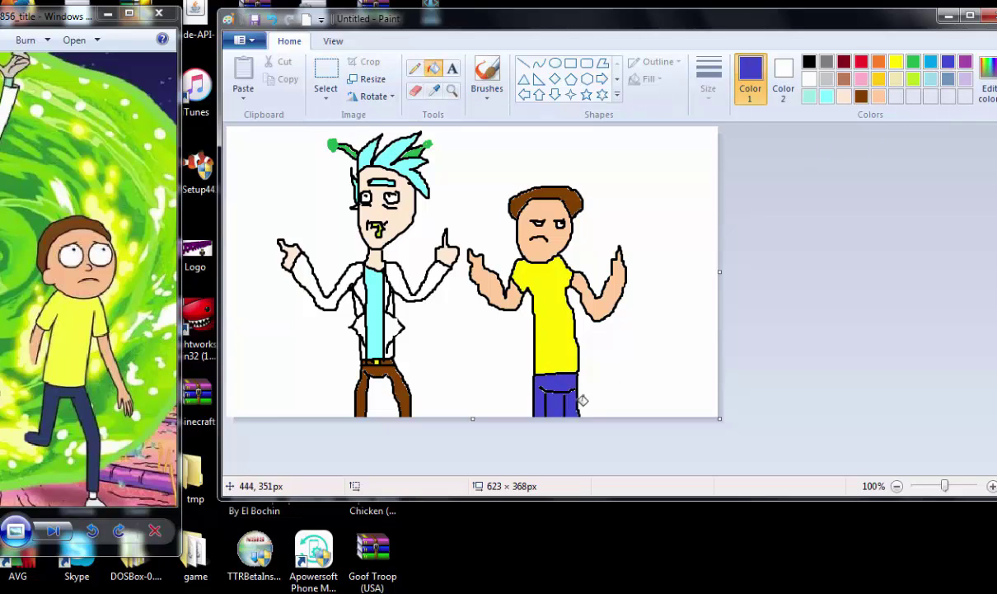
left_click(272, 18)
Step: Close the gap in the trouser crotch line with the black brush and fill Morty's right trouser leg with indigo
left_click(809, 61)
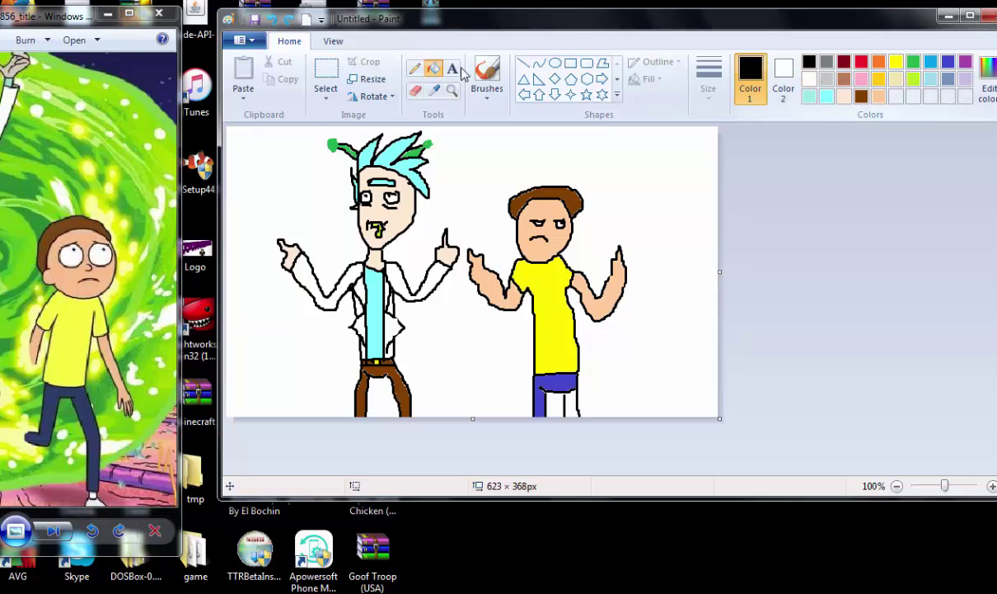
left_click(486, 78)
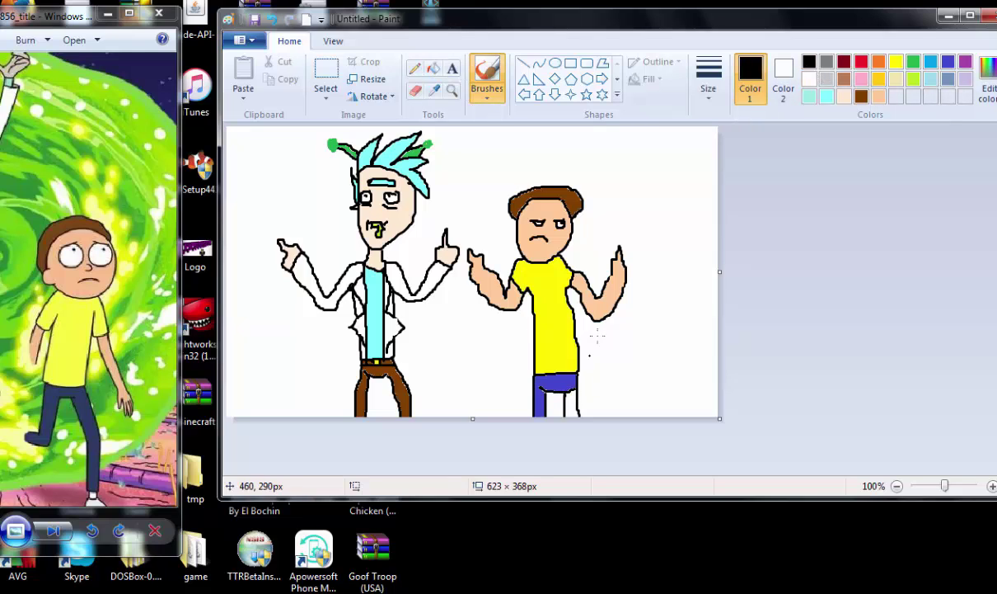
left_click(433, 67)
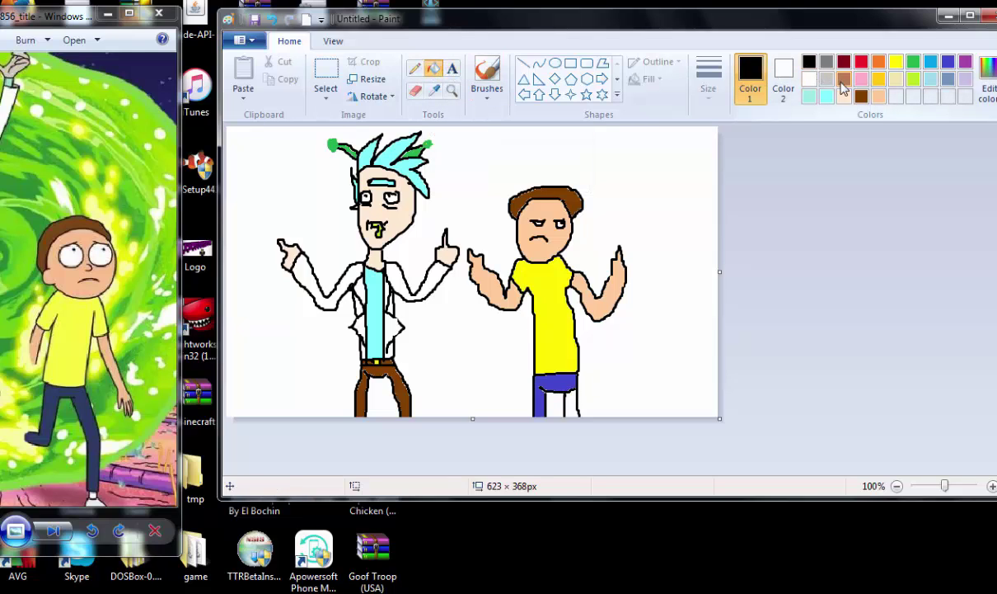
left_click(948, 62)
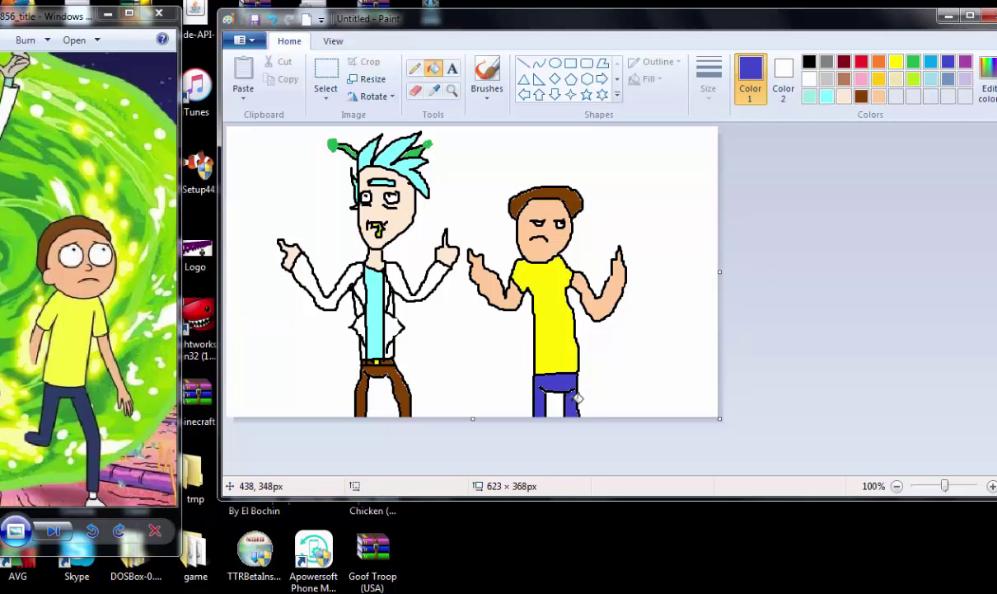
Step: Draw two antennae in black on top of Morty's head and fill the right one with green
left_click(808, 62)
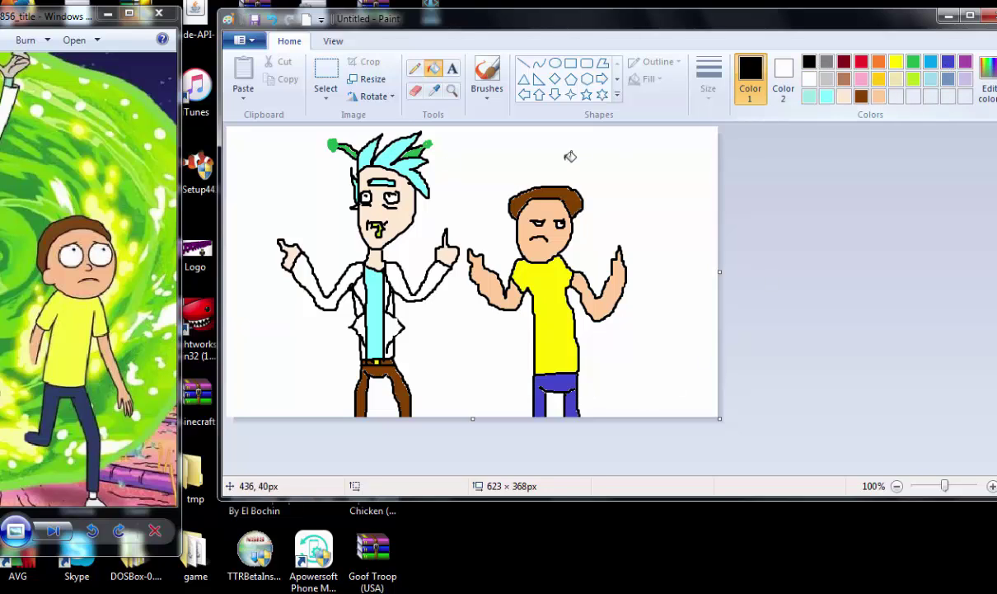
left_click(486, 72)
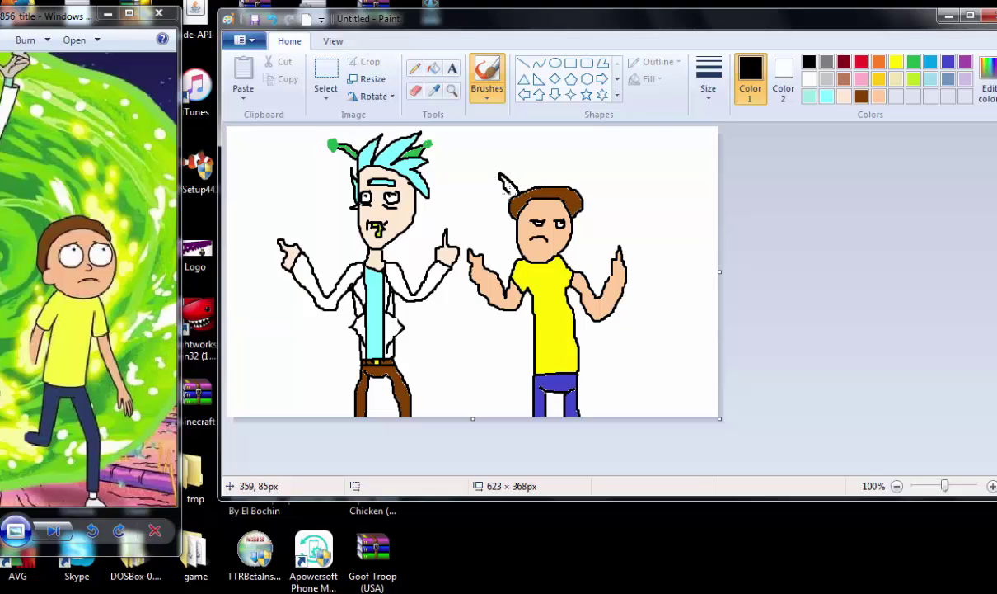
left_click_drag(569, 183, 588, 188)
left_click(433, 67)
left_click(913, 63)
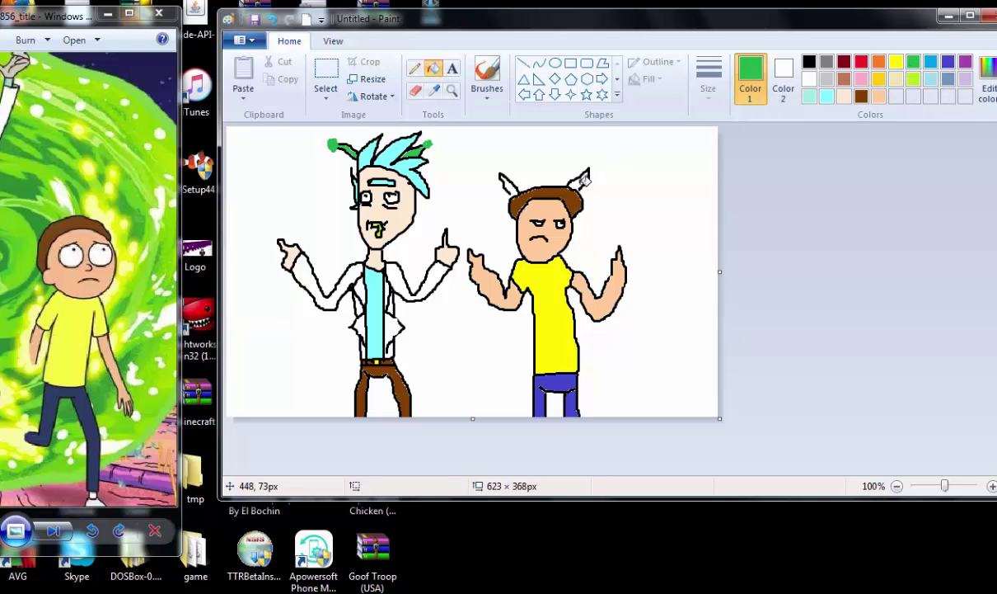
Step: Try to fill Morty's left antenna with green, and undo the fill
left_click(509, 186)
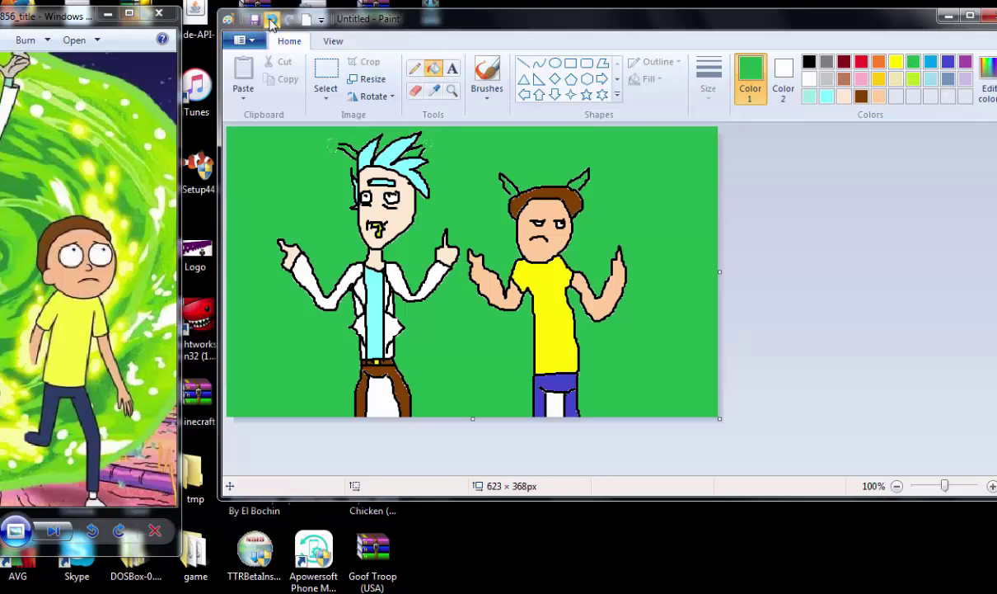
left_click(270, 18)
Step: Touch up the outline of Morty's left antenna with the black brush and fill the antenna with green
left_click(487, 66)
left_click(488, 66)
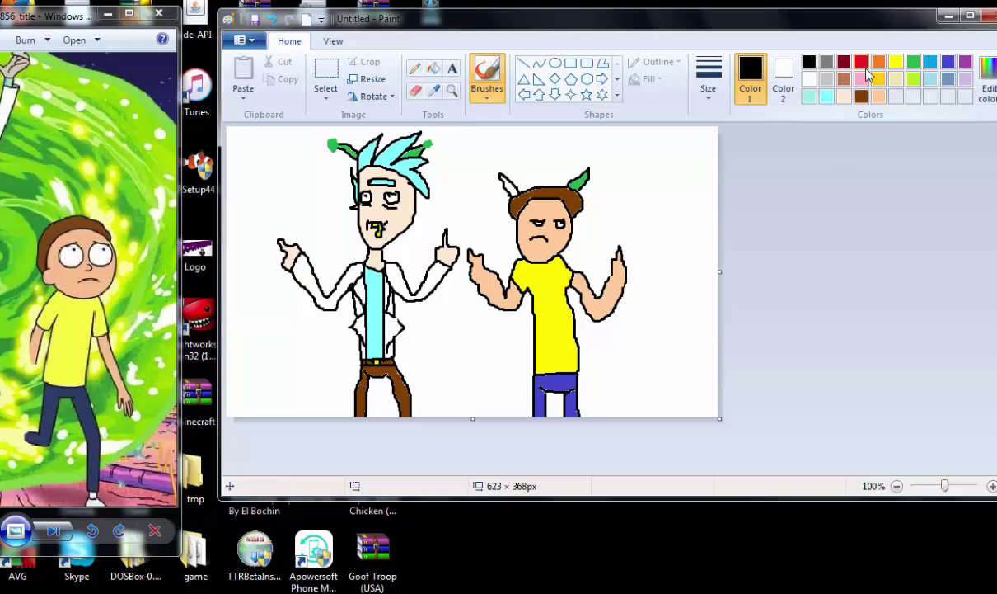
left_click(434, 68)
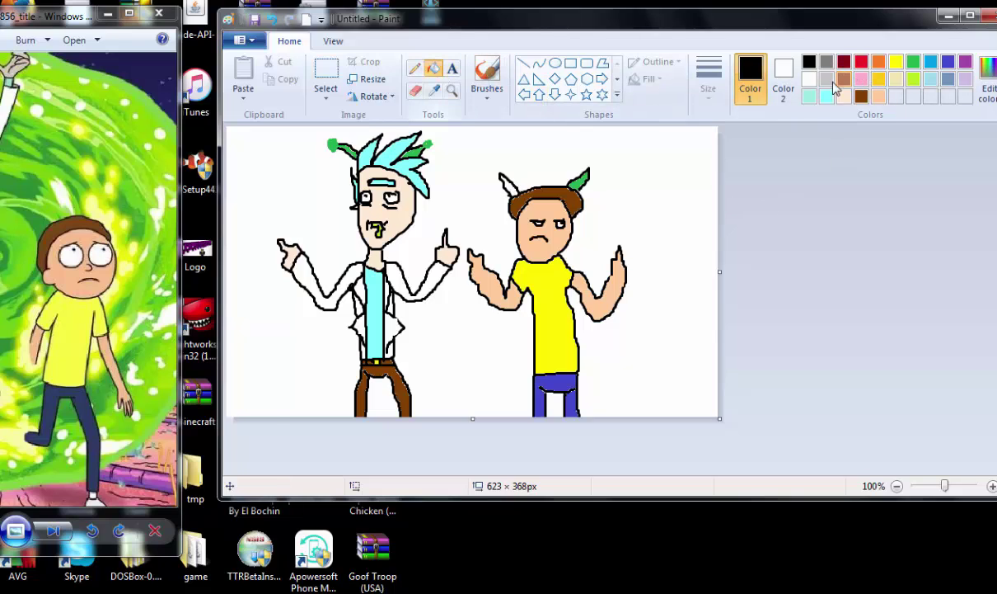
left_click(913, 62)
left_click(510, 185)
Step: Paint green brush blobs on the tips of both of Morty's antennae
left_click(487, 74)
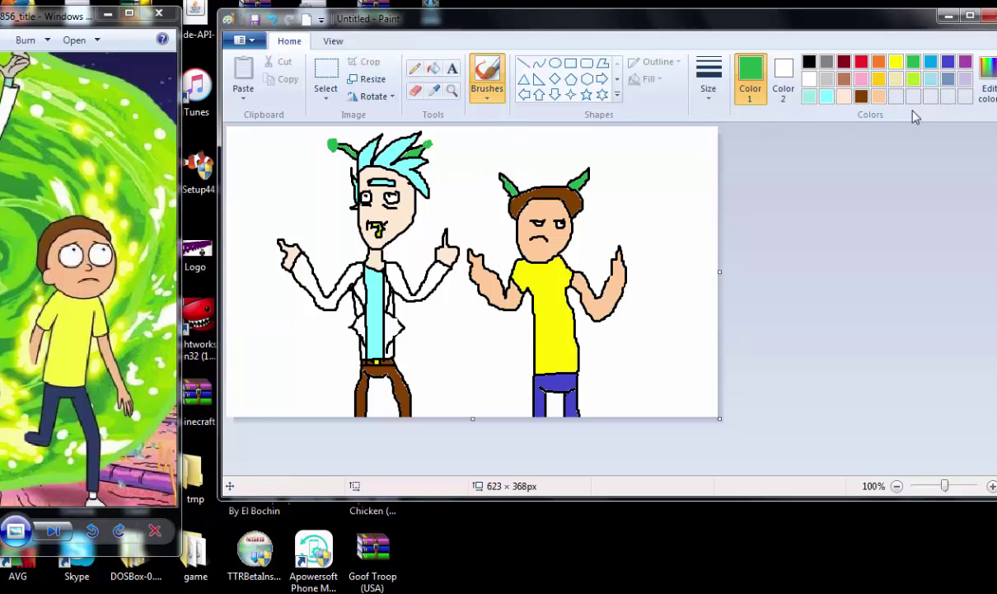
left_click_drag(499, 169, 495, 169)
left_click(586, 169)
left_click_drag(586, 168, 590, 164)
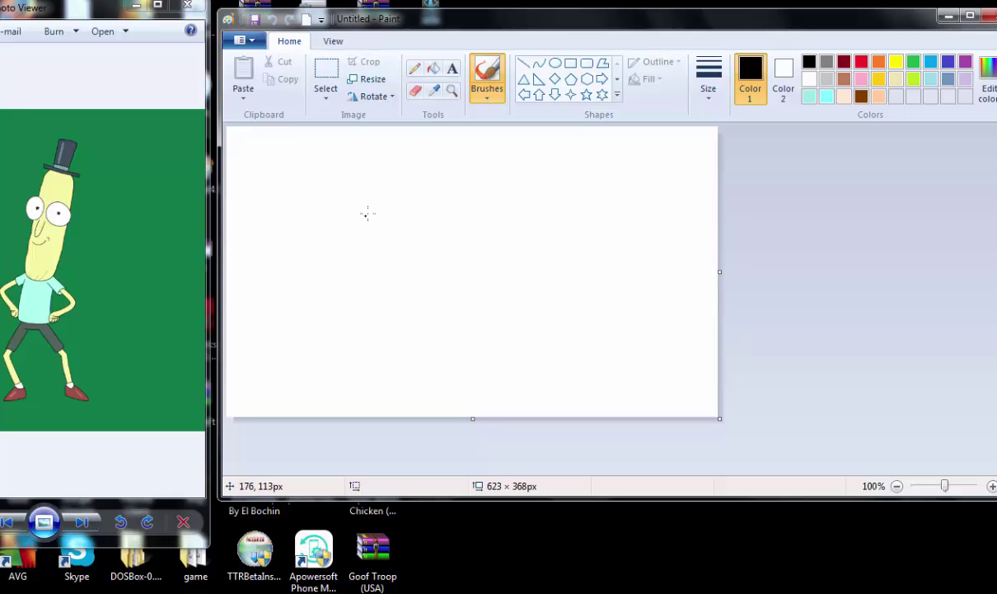
Step: Draw the top-hatted character's hat, long oval head and two eyes with pupils in black, and fill the hat and brim with black
mouse_move(375, 191)
left_mouse_down()
mouse_move(380, 308)
mouse_move(400, 299)
mouse_move(407, 186)
mouse_move(384, 179)
mouse_move(374, 193)
mouse_move(366, 174)
mouse_move(416, 180)
mouse_move(367, 178)
mouse_move(389, 137)
mouse_move(413, 141)
mouse_move(406, 176)
left_mouse_up()
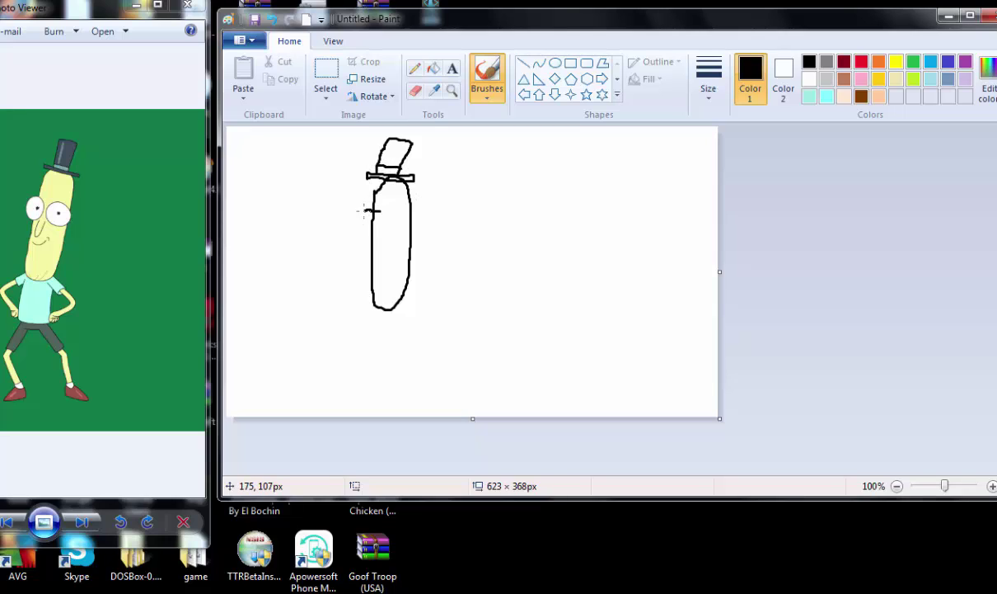
left_click_drag(373, 211, 378, 212)
mouse_move(398, 209)
left_mouse_down()
mouse_move(395, 224)
mouse_move(409, 207)
mouse_move(376, 229)
mouse_move(371, 217)
left_mouse_up()
left_click(415, 90)
left_click(484, 80)
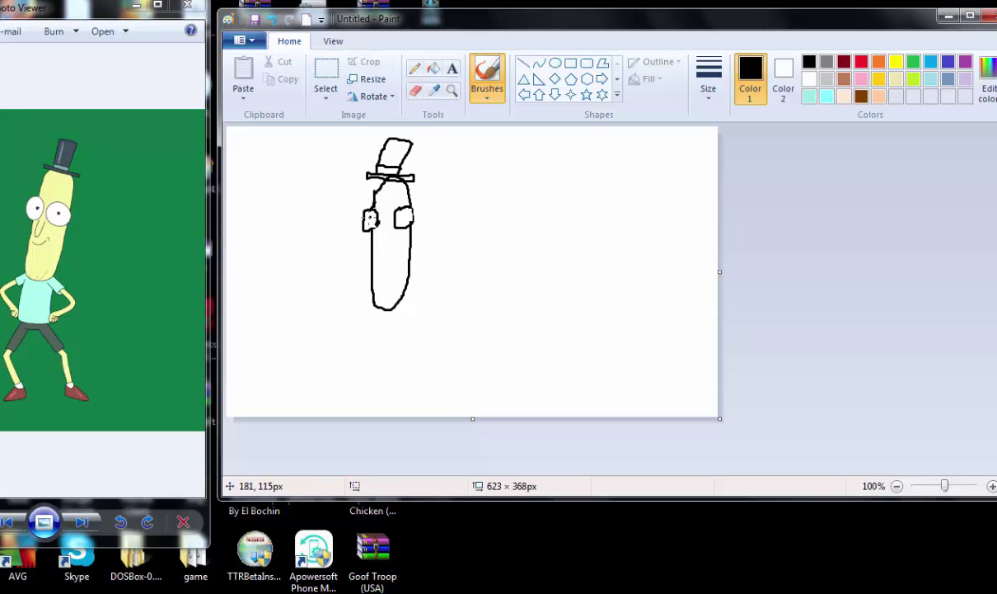
left_click(433, 69)
left_click(395, 153)
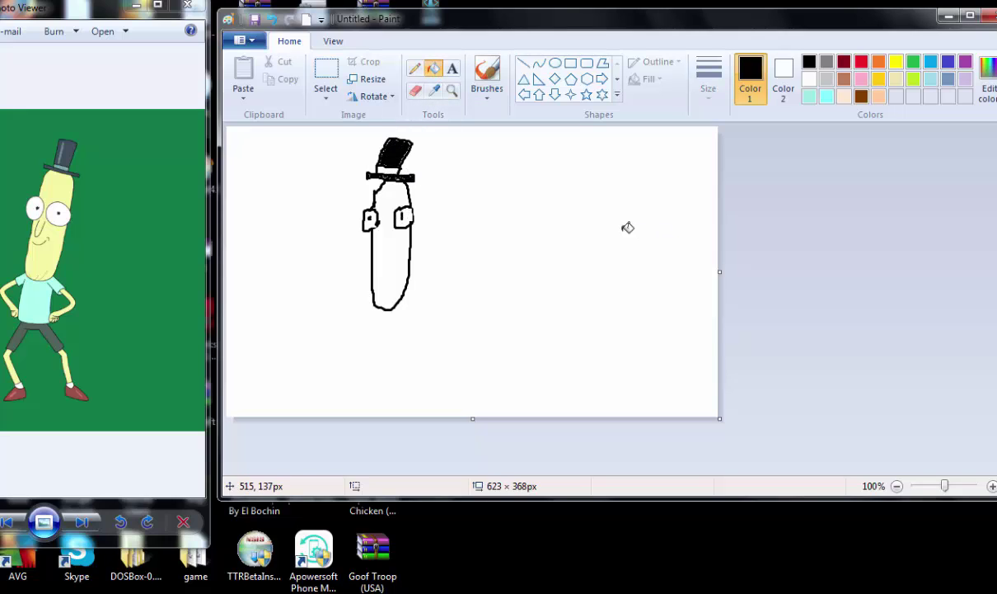
Step: Draw the character's nose and smile in black, and add thin vertical chin lines with a finer brush size
left_click(486, 74)
mouse_move(382, 240)
left_mouse_down()
mouse_move(387, 275)
mouse_move(399, 274)
left_mouse_up()
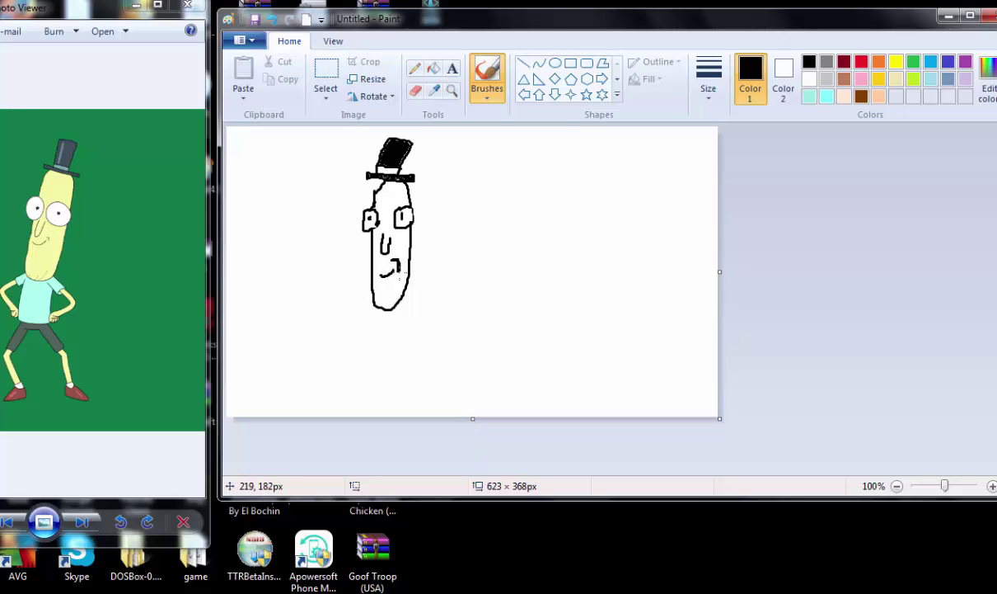
left_click(708, 89)
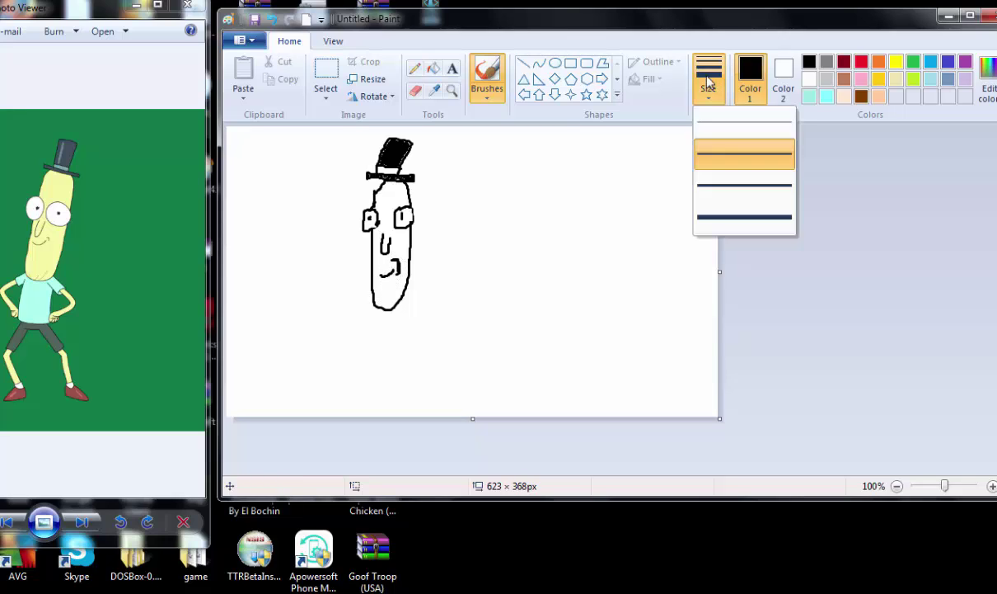
left_click(707, 151)
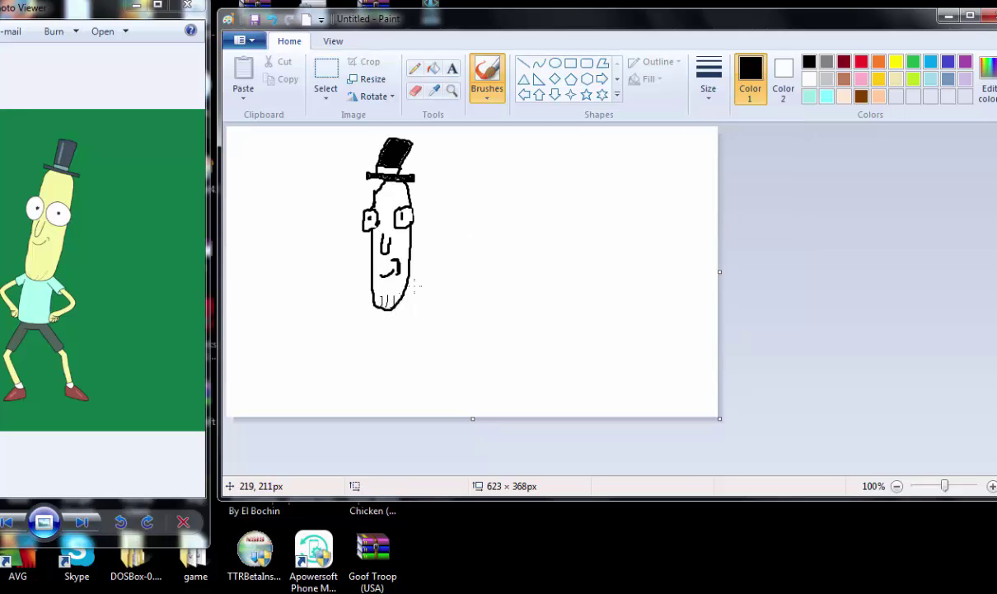
Step: Using a thicker black brush, outline the T-shirt with sleeves, the shorts, and both arms, with one hand giving a thumbs-up
left_click(708, 88)
left_click(714, 136)
mouse_move(374, 300)
left_mouse_down()
mouse_move(351, 304)
mouse_move(359, 317)
mouse_move(387, 309)
mouse_move(417, 324)
mouse_move(408, 332)
mouse_move(396, 308)
mouse_move(372, 351)
mouse_move(401, 358)
mouse_move(403, 318)
left_mouse_up()
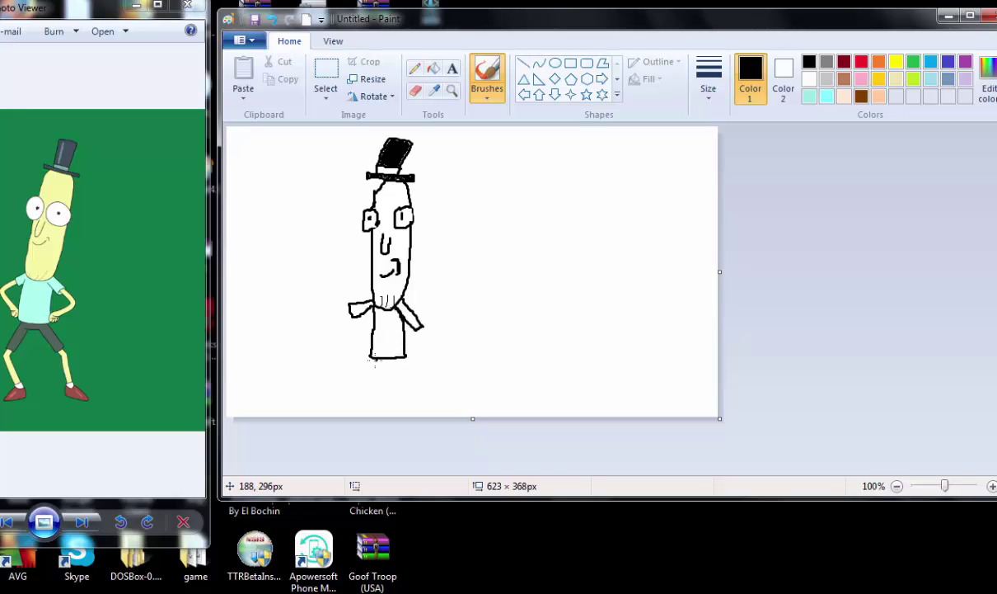
mouse_move(375, 362)
left_mouse_down()
mouse_move(415, 379)
mouse_move(403, 356)
mouse_move(419, 331)
mouse_move(431, 358)
mouse_move(449, 340)
mouse_move(343, 306)
mouse_move(308, 310)
mouse_move(353, 315)
mouse_move(302, 306)
left_mouse_up()
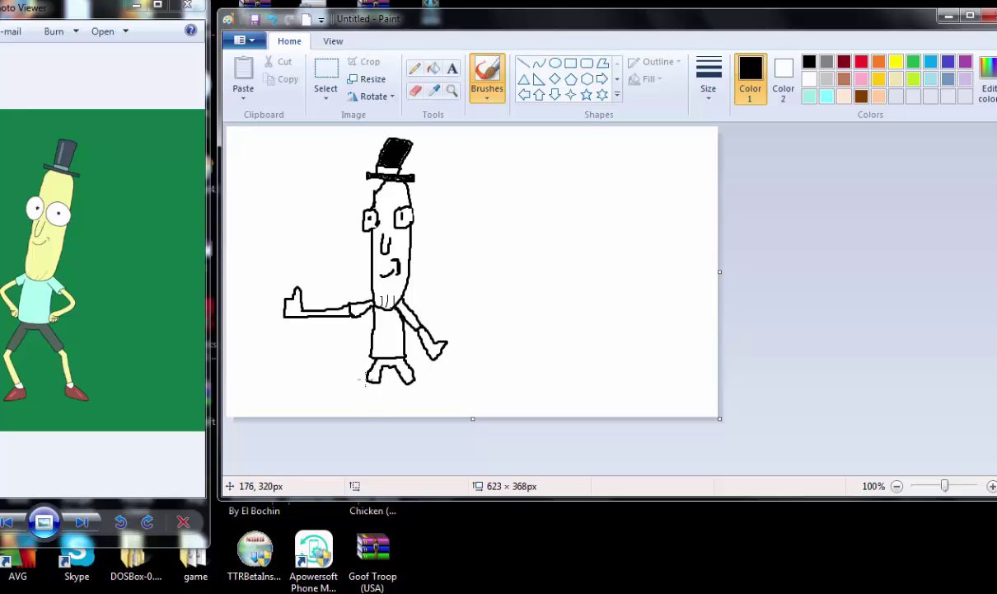
Step: Draw both bare legs in black from the shorts down to the lower edge of the canvas
mouse_move(370, 378)
left_mouse_down()
mouse_move(353, 401)
mouse_move(363, 412)
left_mouse_up()
left_click_drag(381, 378, 372, 415)
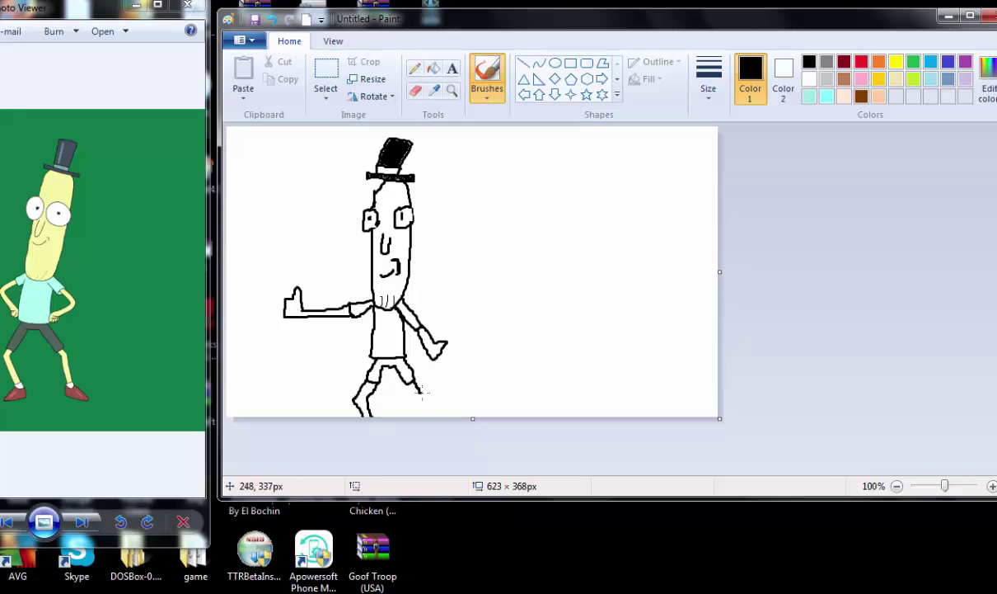
left_click_drag(418, 386, 427, 415)
left_click_drag(385, 366, 396, 395)
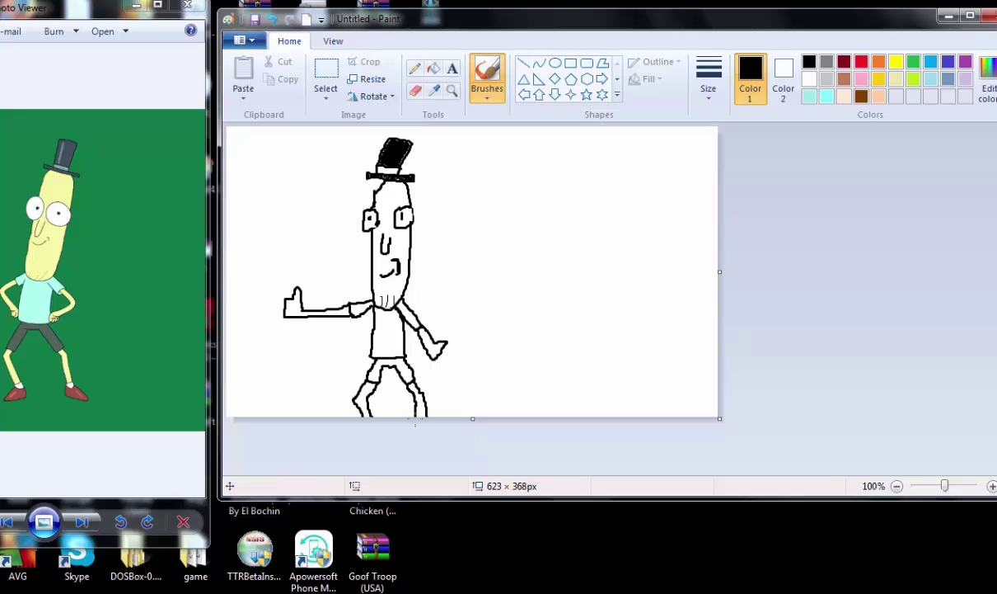
Step: Try gold and pale tan as fill colors for the top-hatted character's head
left_click(437, 71)
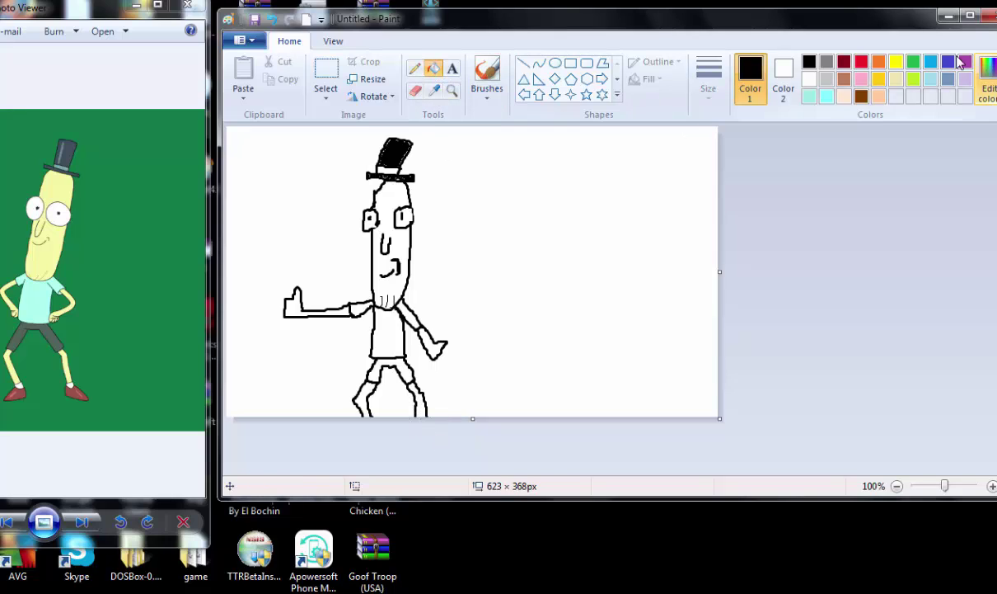
left_click(879, 78)
left_click(401, 191)
left_click(896, 79)
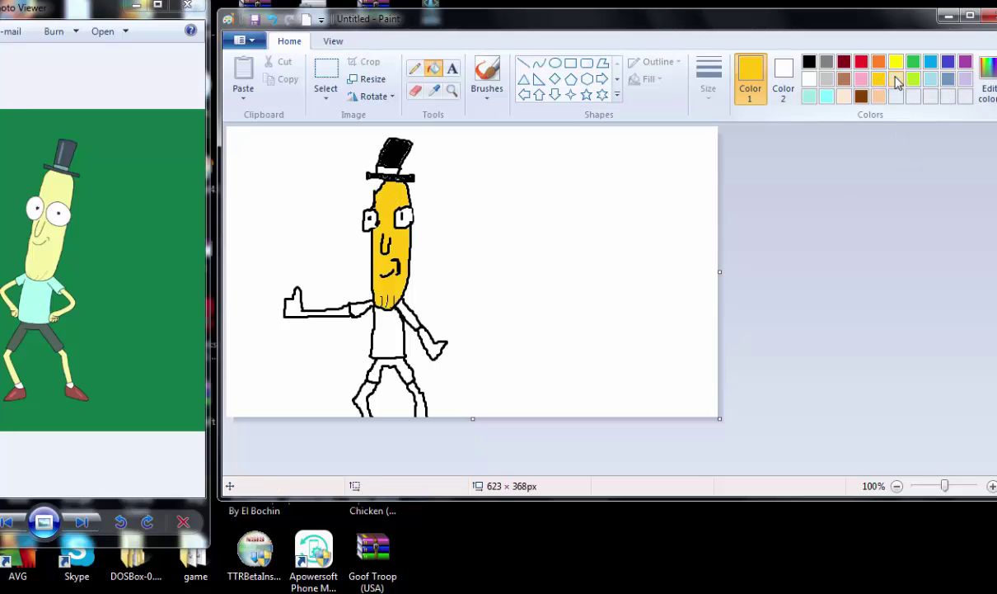
left_click(408, 203)
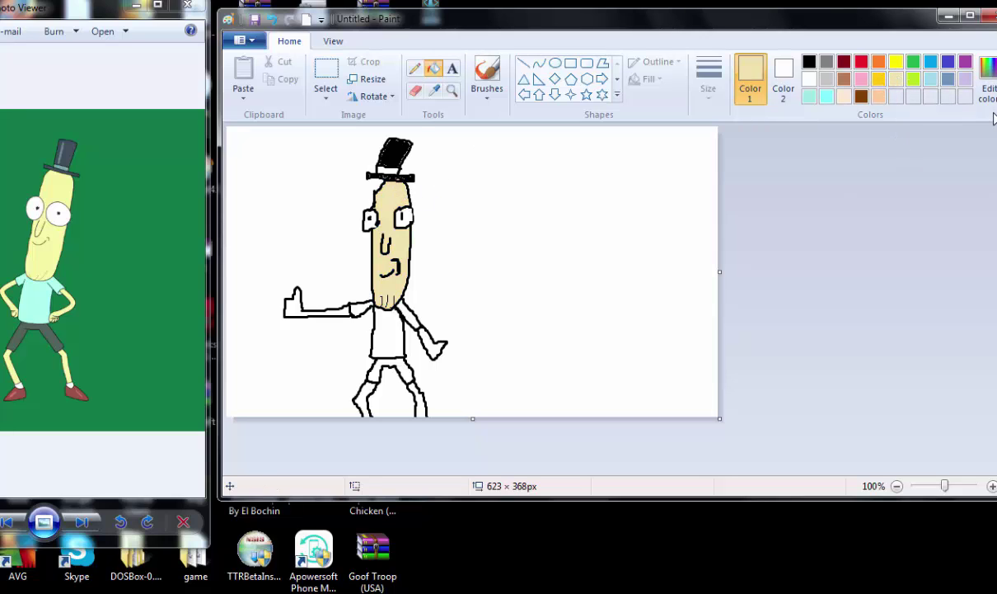
Step: Add light yellow (red 255, green 255, blue 128) as a custom color and fill the character's head with it
left_click(986, 87)
left_click(480, 171)
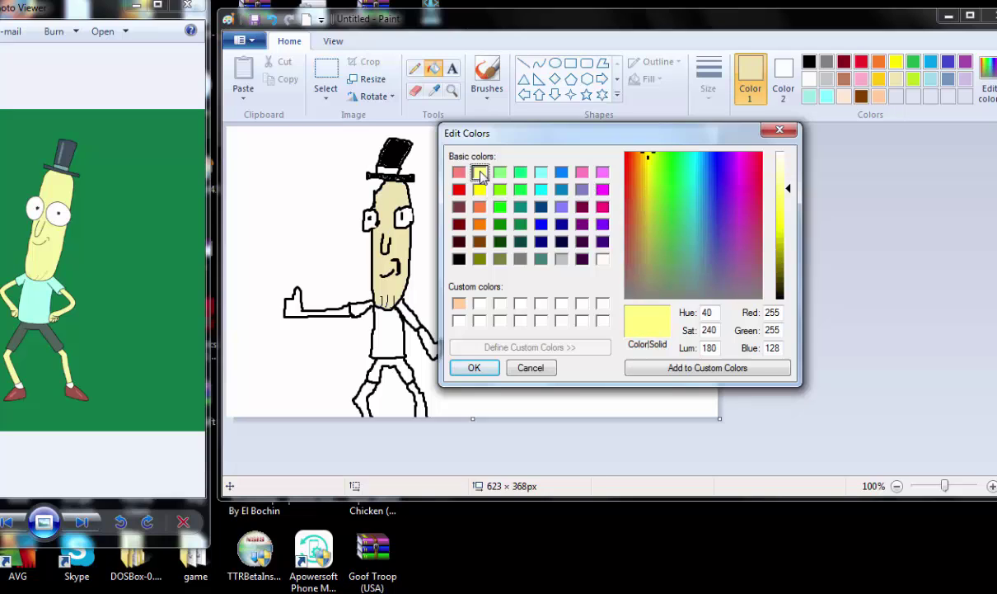
left_click(710, 367)
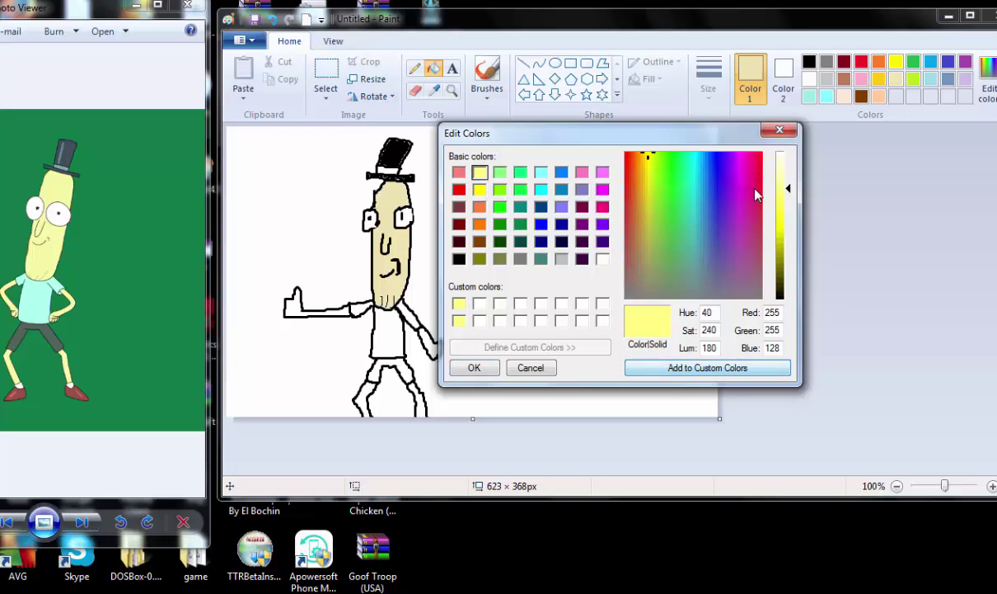
left_click(474, 367)
left_click(381, 198)
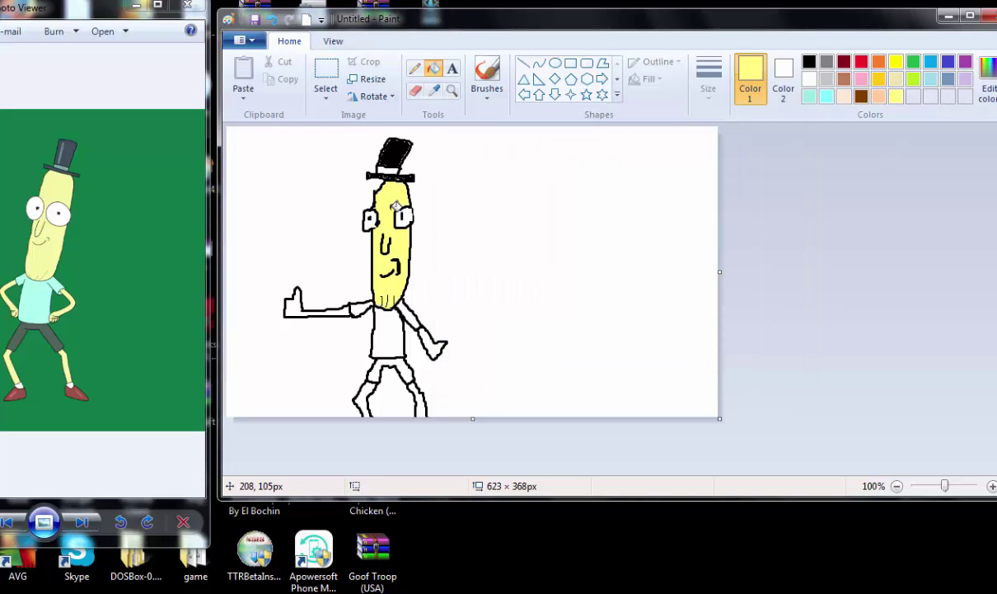
Step: Fill both of the top-hatted character's arms and bare legs with light yellow
left_click(419, 334)
left_click(416, 402)
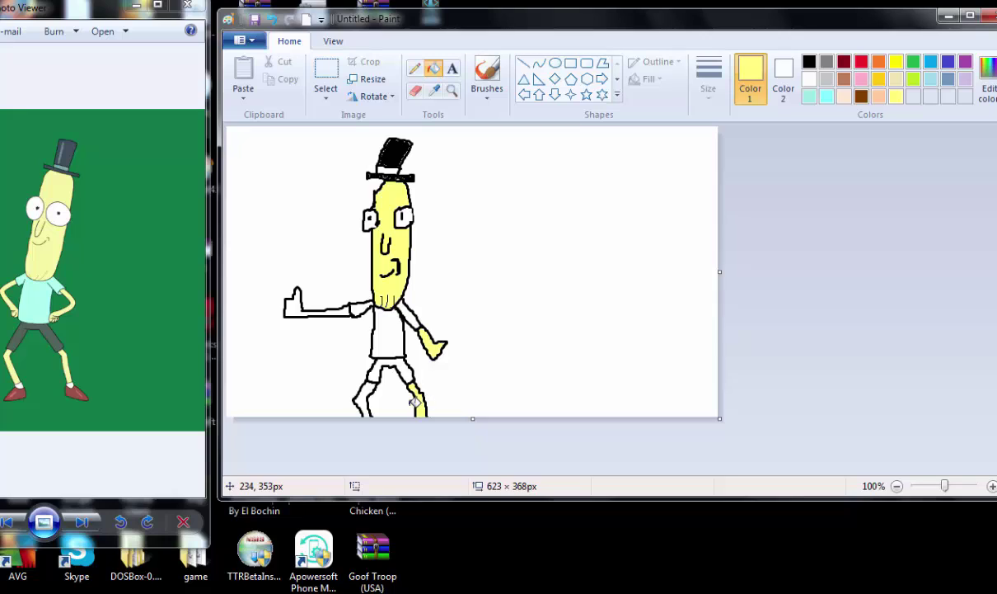
left_click(364, 402)
left_click(296, 302)
Step: Fill the character's T-shirt and sleeves with light cyan and the shorts with dark gray
left_click(827, 96)
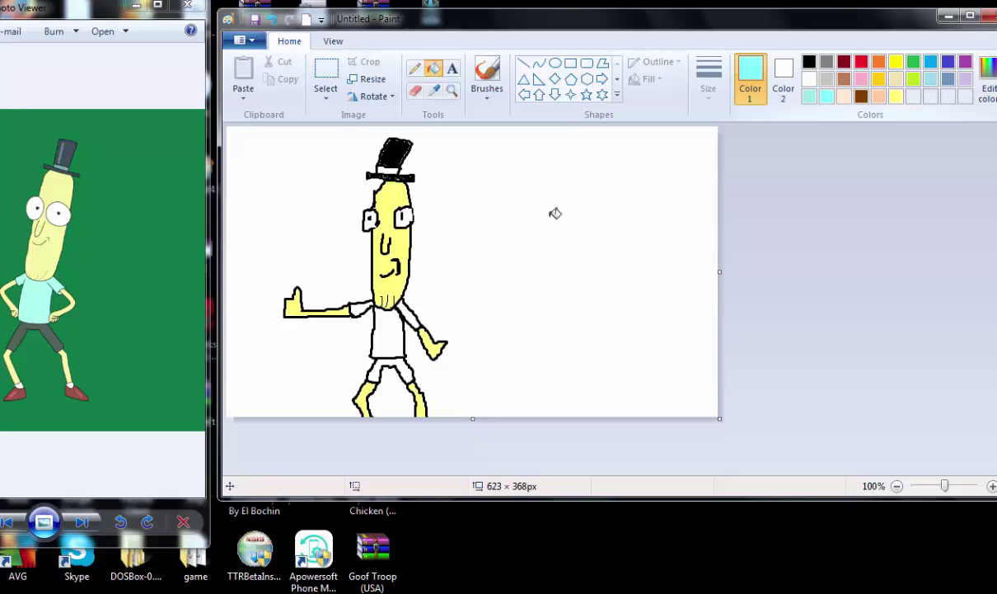
left_click(386, 334)
left_click(359, 310)
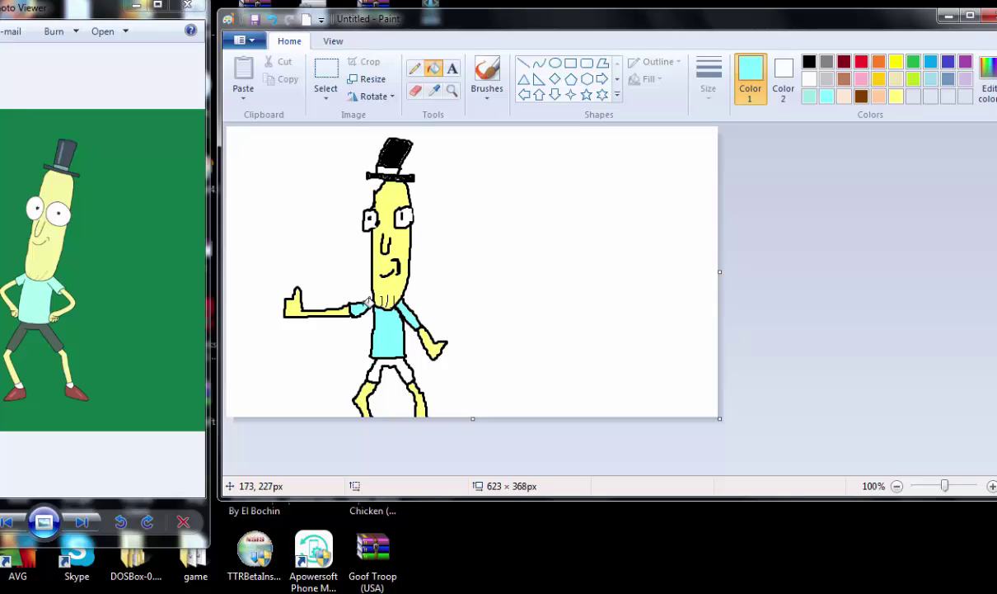
left_click(827, 62)
left_click(408, 369)
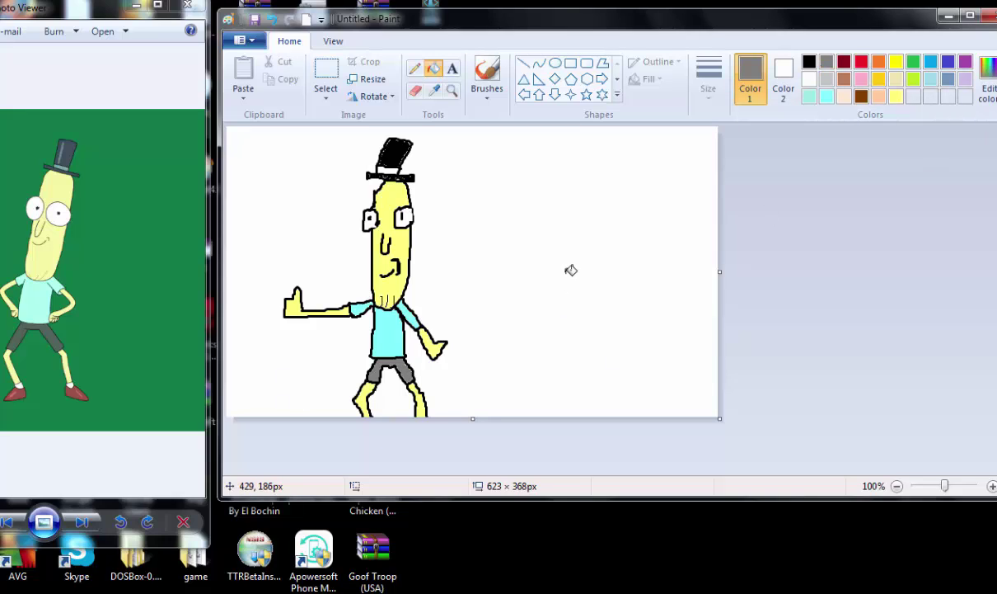
Step: Place the MeeseeksHQ reference picture from Windows Photo Viewer beside the canvas and return to Paint
left_click(443, 4)
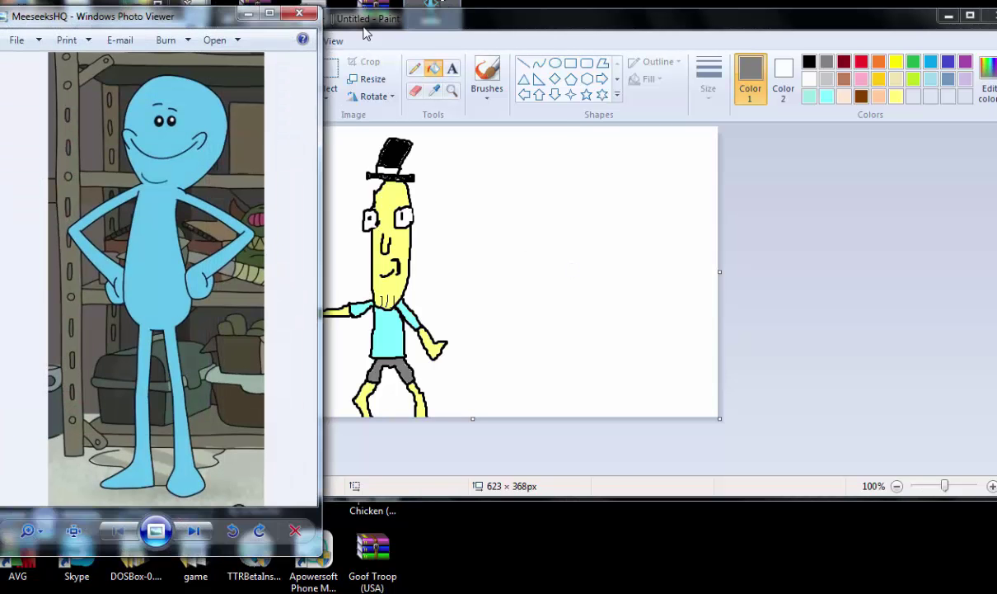
mouse_move(210, 9)
left_mouse_down()
mouse_move(132, 10)
mouse_move(147, 52)
mouse_move(162, 42)
mouse_move(141, 42)
left_mouse_up()
left_click(890, 78)
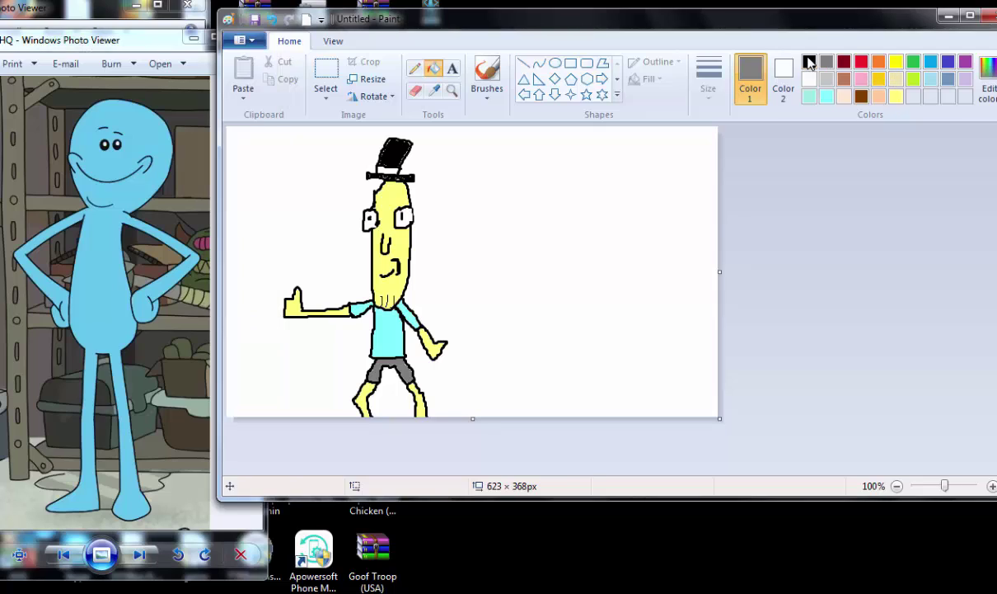
Step: Draw the Meeseeks character's large head, two eyes with pupils, eyebrows and smile in black beside the top-hatted character
left_click(809, 61)
left_click(488, 72)
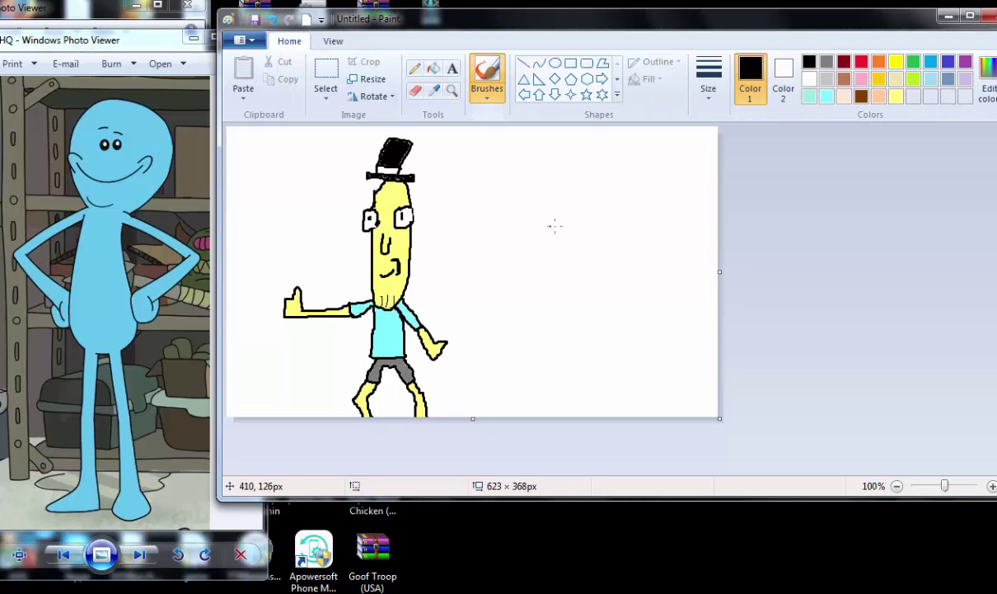
mouse_move(533, 243)
left_mouse_down()
mouse_move(515, 196)
mouse_move(556, 145)
mouse_move(646, 182)
mouse_move(606, 245)
left_mouse_up()
mouse_move(563, 169)
left_mouse_down()
mouse_move(536, 204)
mouse_move(556, 181)
left_mouse_up()
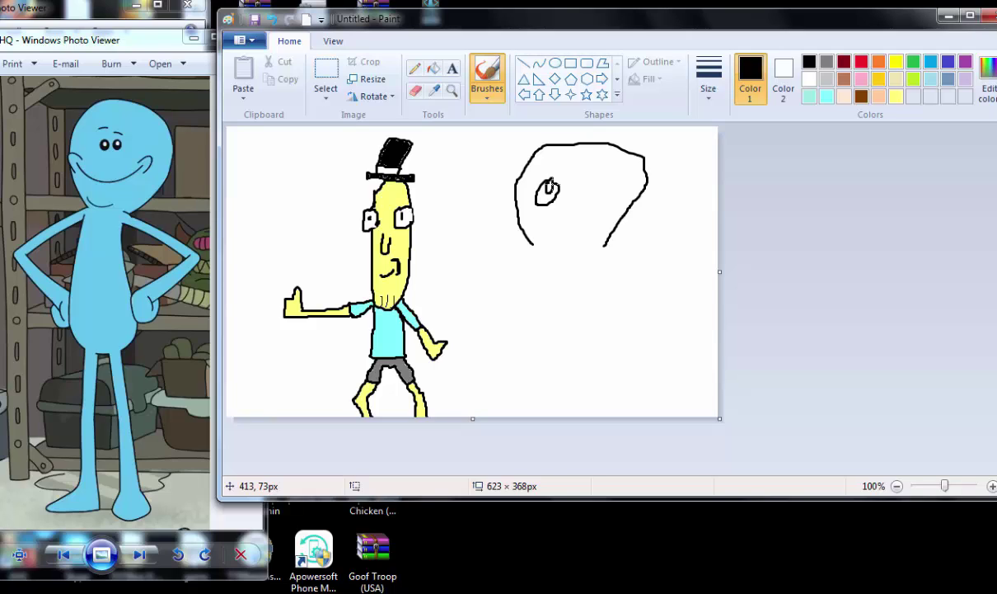
mouse_move(594, 180)
left_mouse_down()
mouse_move(592, 198)
mouse_move(601, 185)
left_mouse_up()
left_click_drag(540, 229, 582, 216)
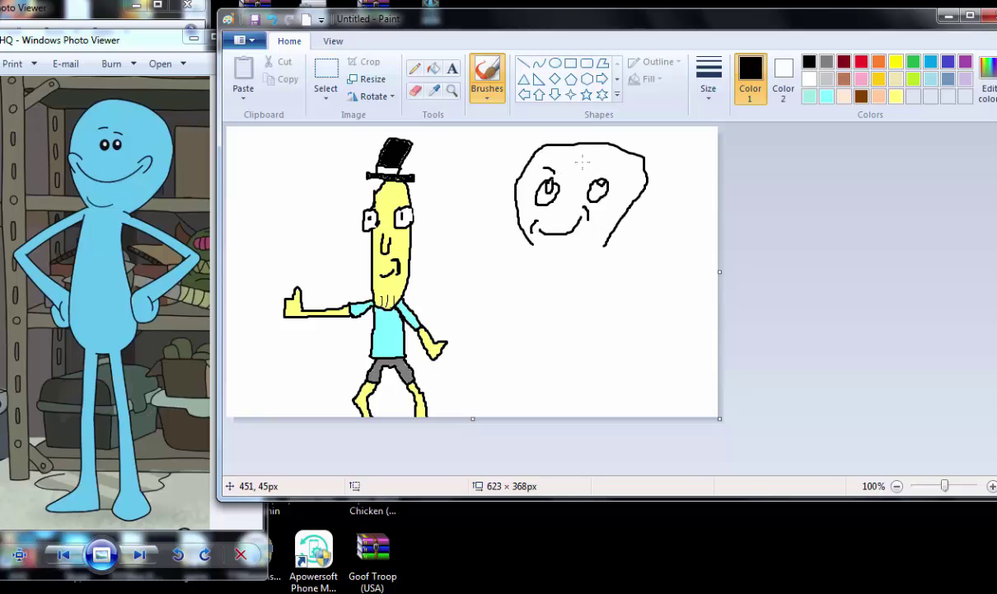
left_click_drag(587, 172, 604, 170)
Step: Outline the Meeseeks character's bent arms with hands on hips, the torso and the tops of both legs in black
mouse_move(532, 244)
left_mouse_down()
mouse_move(477, 297)
mouse_move(512, 352)
left_mouse_up()
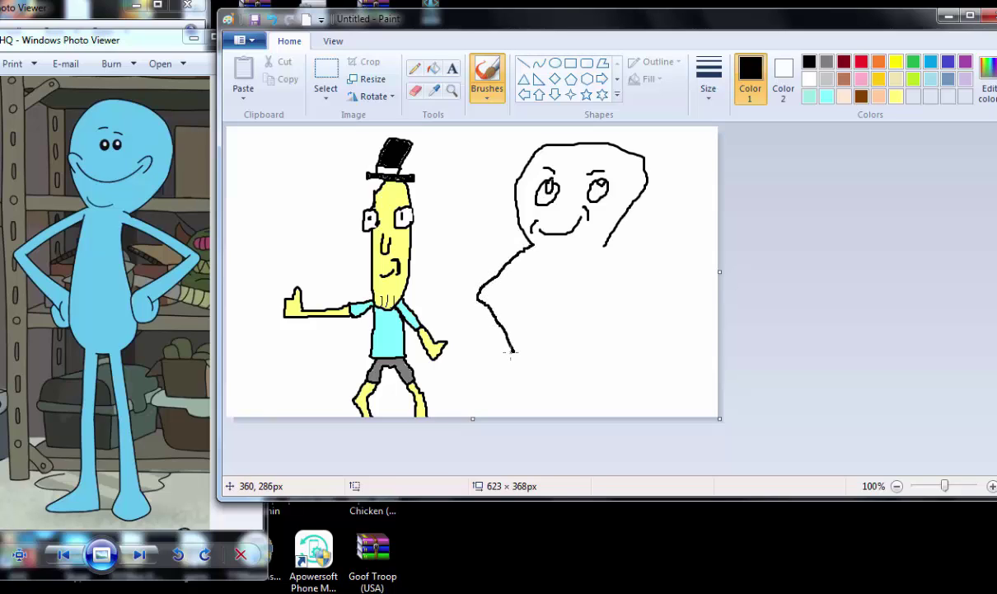
mouse_move(528, 337)
left_mouse_down()
mouse_move(513, 360)
mouse_move(512, 336)
mouse_move(500, 337)
mouse_move(498, 368)
mouse_move(520, 359)
mouse_move(535, 271)
left_mouse_up()
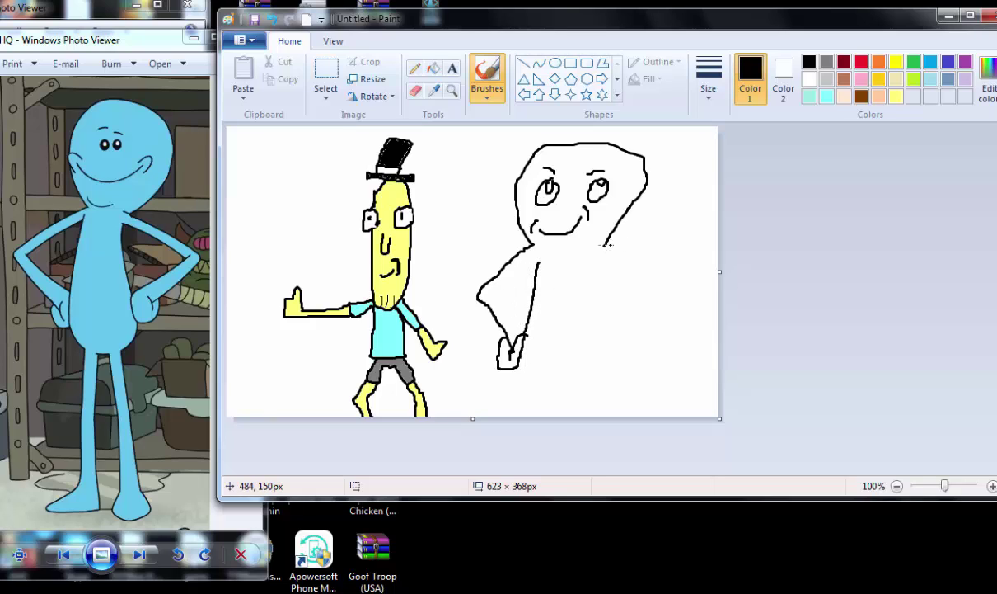
mouse_move(606, 244)
left_mouse_down()
mouse_move(690, 333)
mouse_move(660, 356)
mouse_move(629, 364)
mouse_move(620, 356)
mouse_move(630, 368)
mouse_move(616, 378)
mouse_move(643, 370)
mouse_move(611, 394)
mouse_move(603, 354)
mouse_move(672, 318)
mouse_move(613, 272)
left_mouse_up()
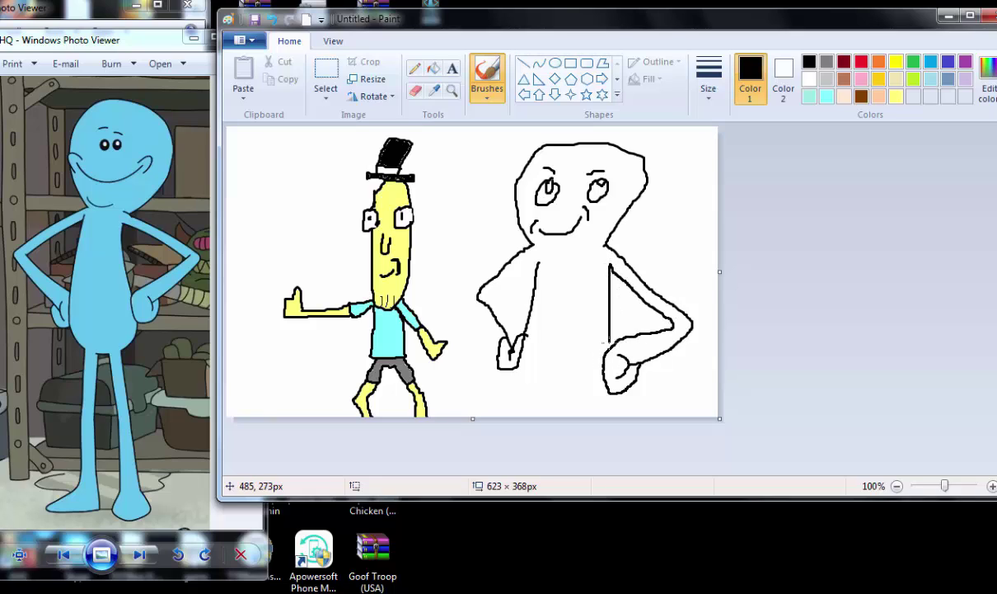
left_click_drag(608, 372, 583, 417)
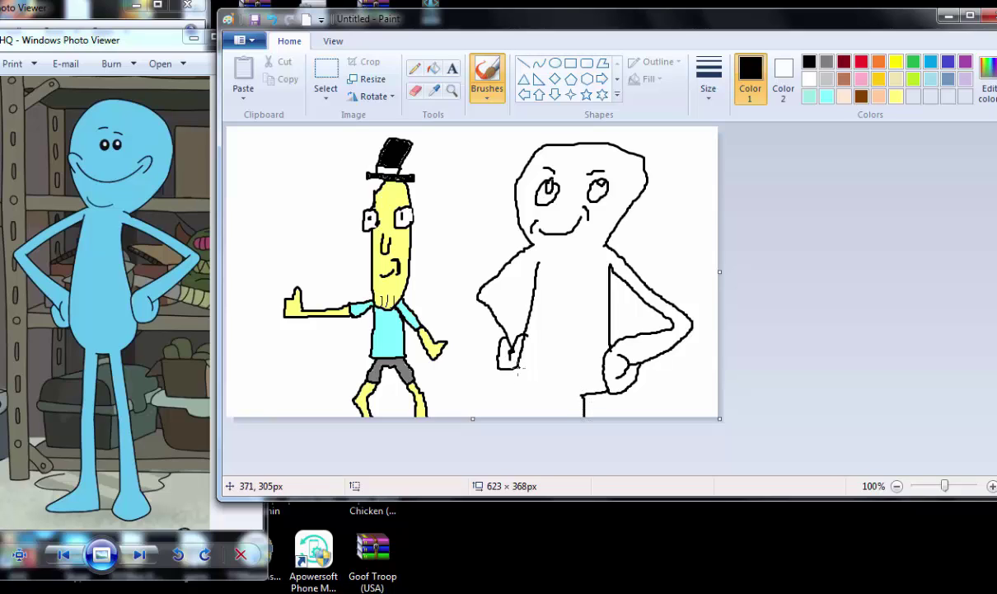
mouse_move(523, 381)
left_mouse_down()
mouse_move(545, 388)
mouse_move(553, 414)
left_mouse_up()
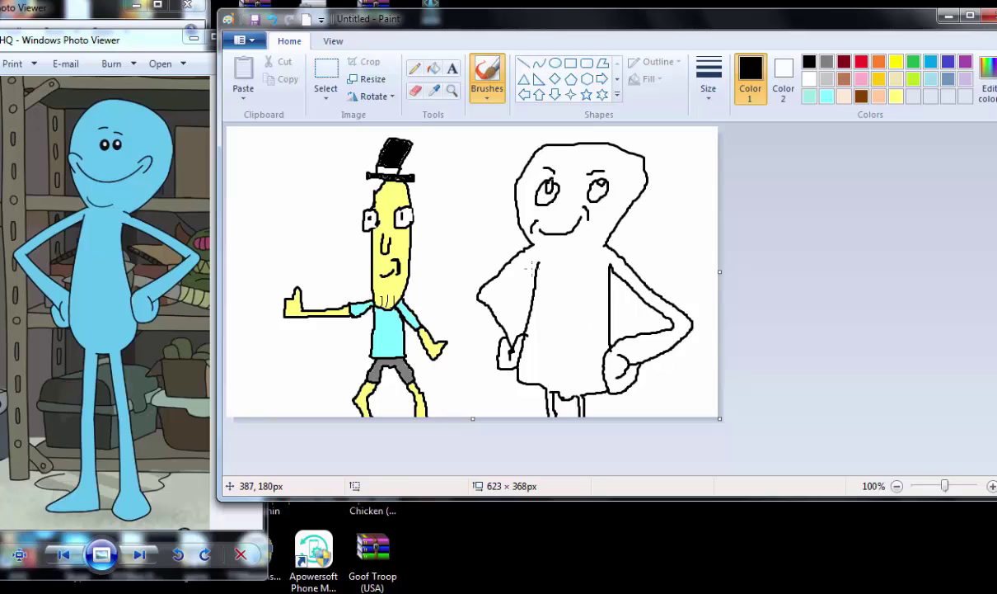
mouse_move(518, 334)
left_mouse_down()
mouse_move(495, 294)
mouse_move(531, 261)
left_mouse_up()
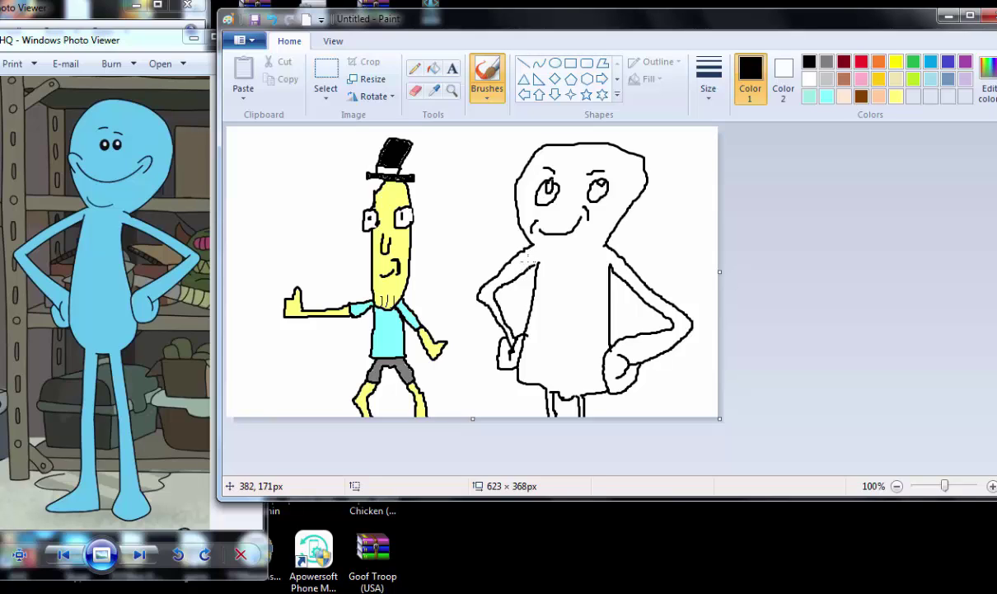
Step: Try filling the Meeseeks character's head, arms and torso with pale turquoise and undo the fill
left_click(809, 95)
left_click(434, 68)
left_click(519, 214)
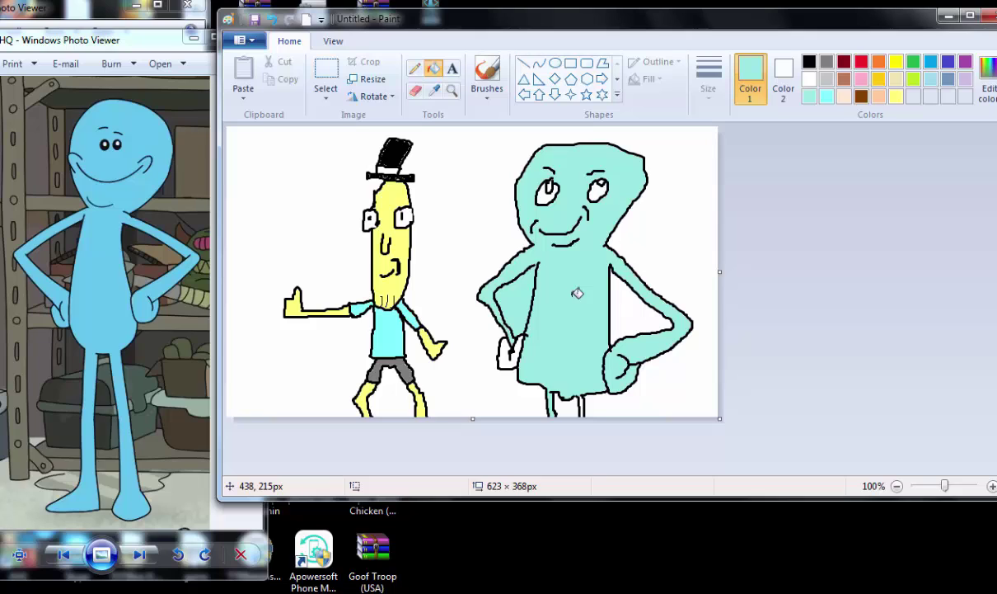
left_click(272, 19)
left_click(486, 74)
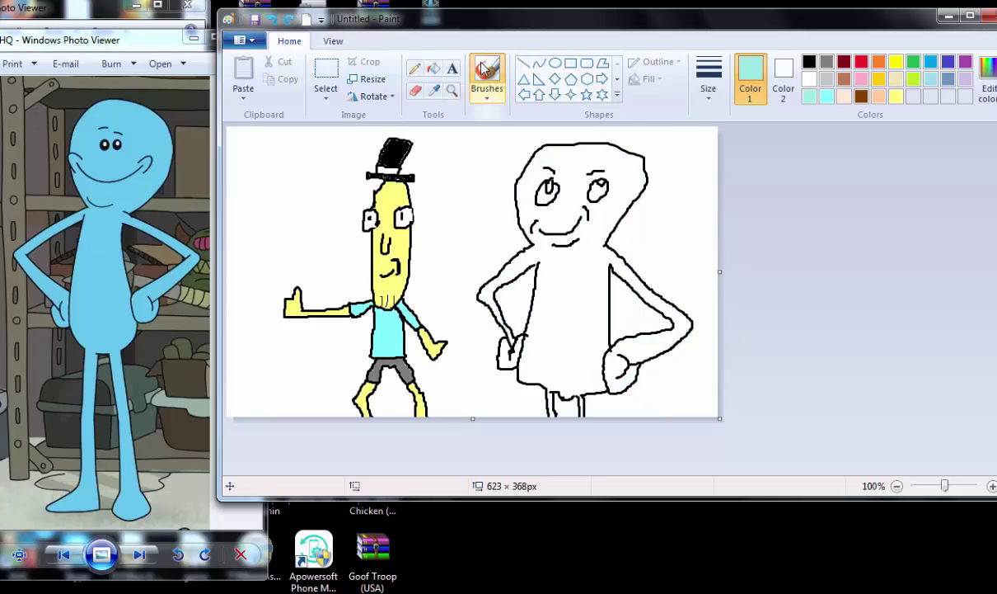
left_click(810, 63)
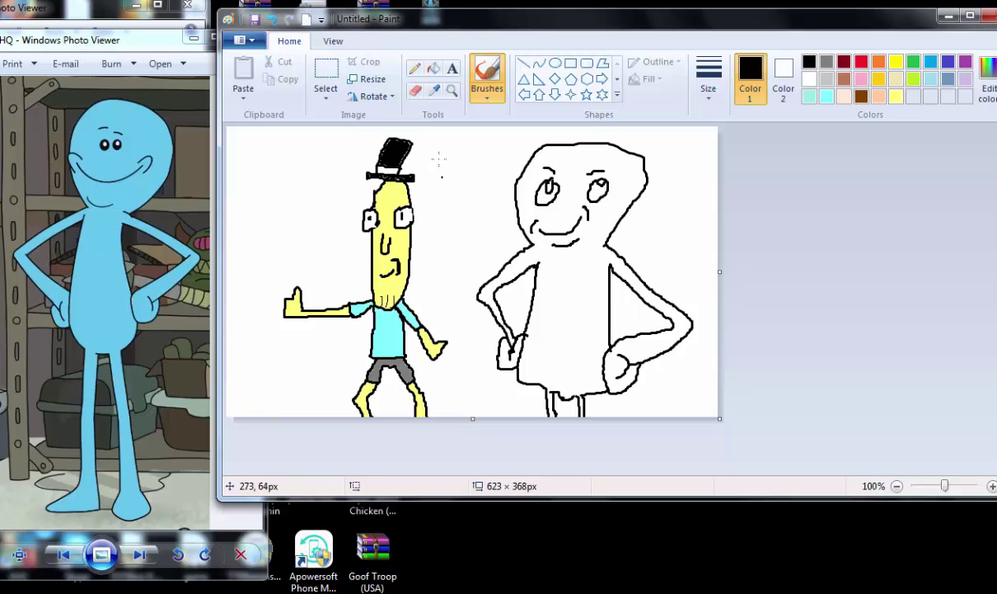
Step: Fill the Meeseeks character with light cyan, and recolor it with the blue-gray palette color
left_click(433, 68)
left_click(826, 97)
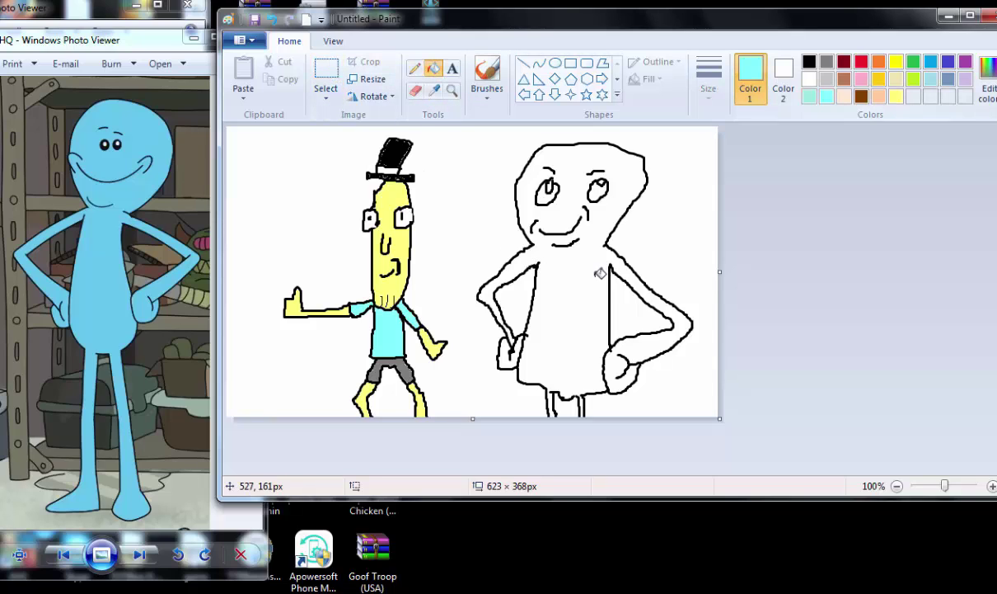
left_click(569, 288)
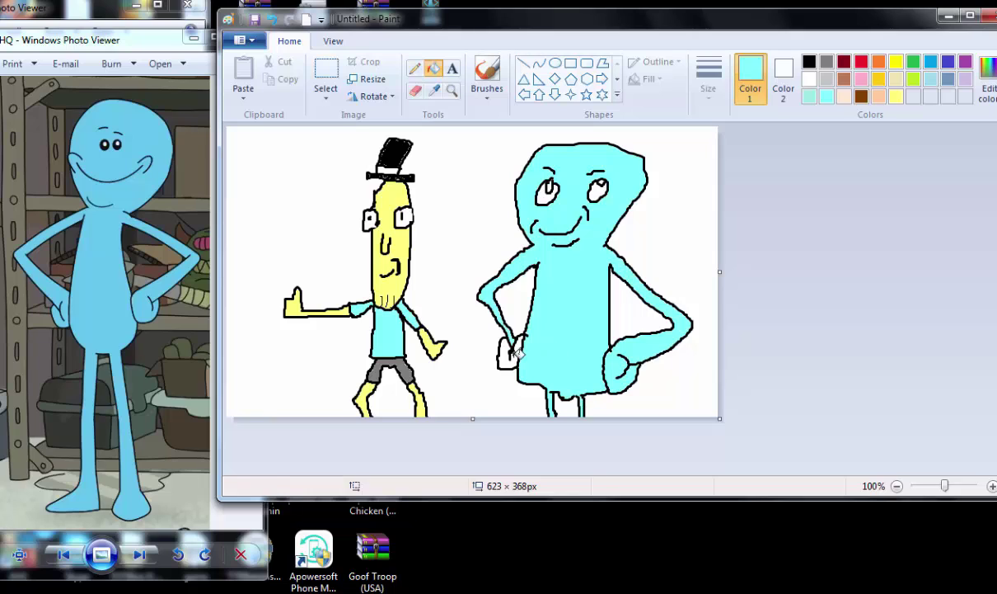
left_click(948, 79)
left_click(532, 287)
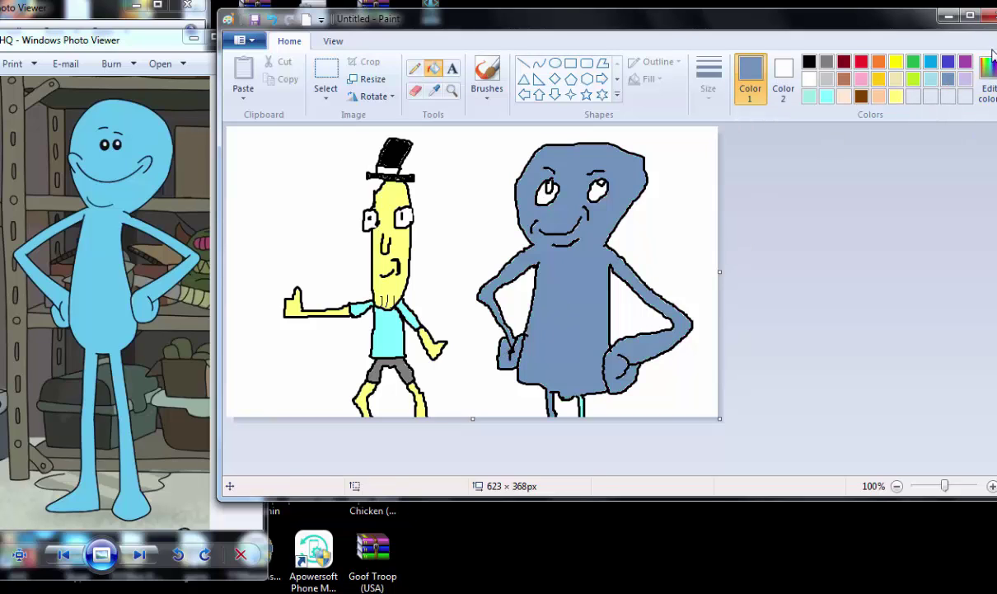
Step: Mix a lighter custom blue-gray (red 169, green 189, blue 216) and fill the Meeseeks character's body with it
left_click(987, 82)
left_click_drag(780, 212, 786, 194)
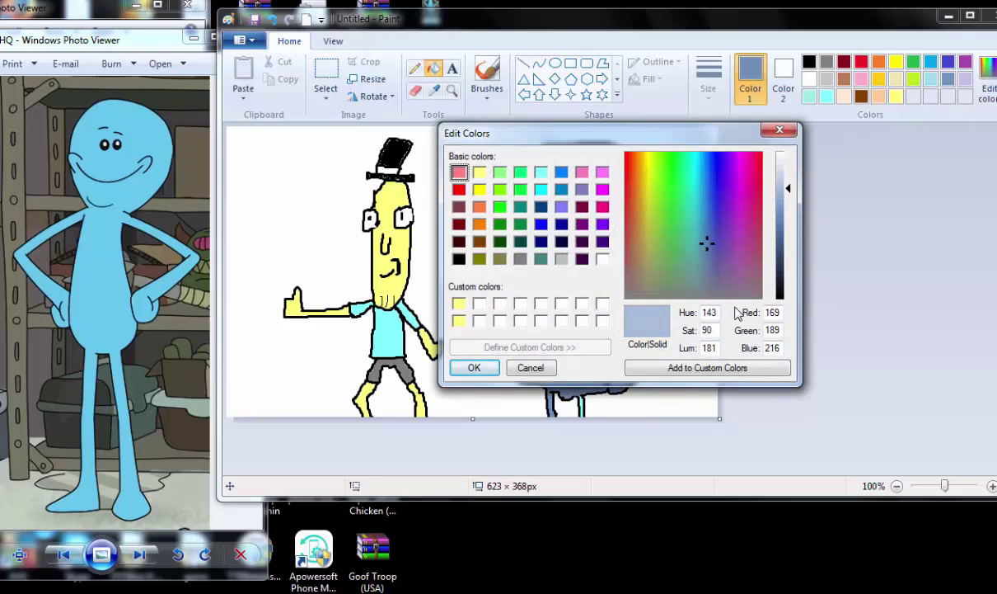
left_click(710, 368)
key("Return")
left_click(570, 272)
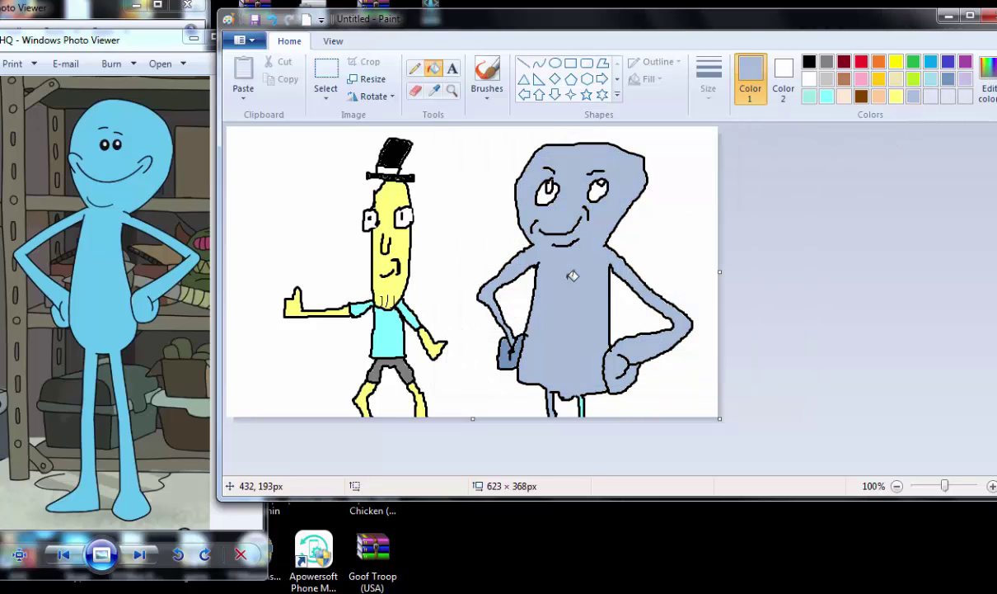
Step: Mix a custom teal (red 99, green 174, blue 199) and fill the Meeseeks character's body and the hand on the hip with it
left_click(988, 88)
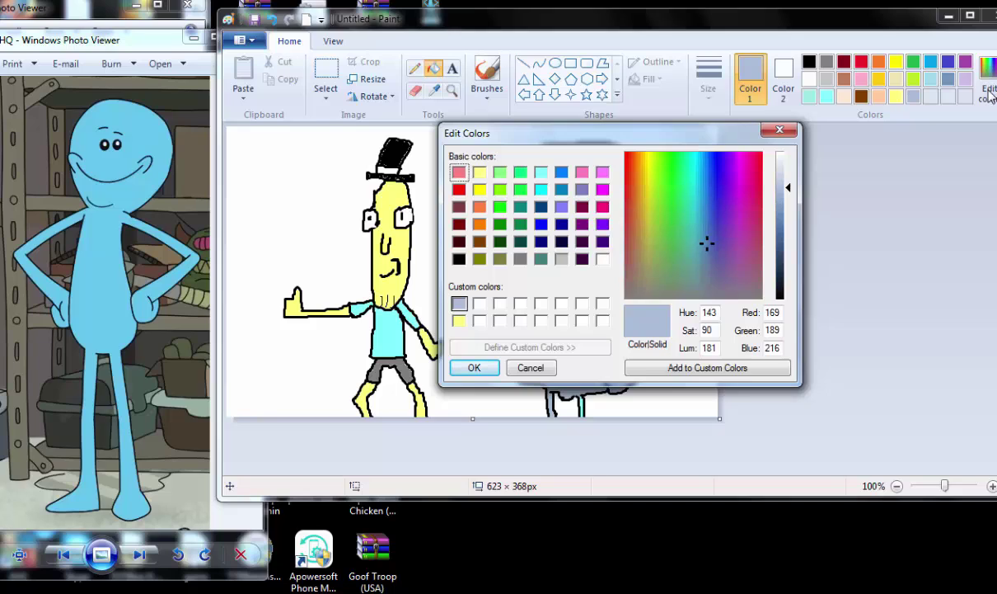
left_click(714, 241)
mouse_move(714, 241)
left_mouse_down()
mouse_move(715, 222)
mouse_move(692, 254)
mouse_move(685, 225)
mouse_move(699, 249)
mouse_move(699, 229)
left_mouse_up()
left_click_drag(787, 188, 787, 214)
left_click(474, 368)
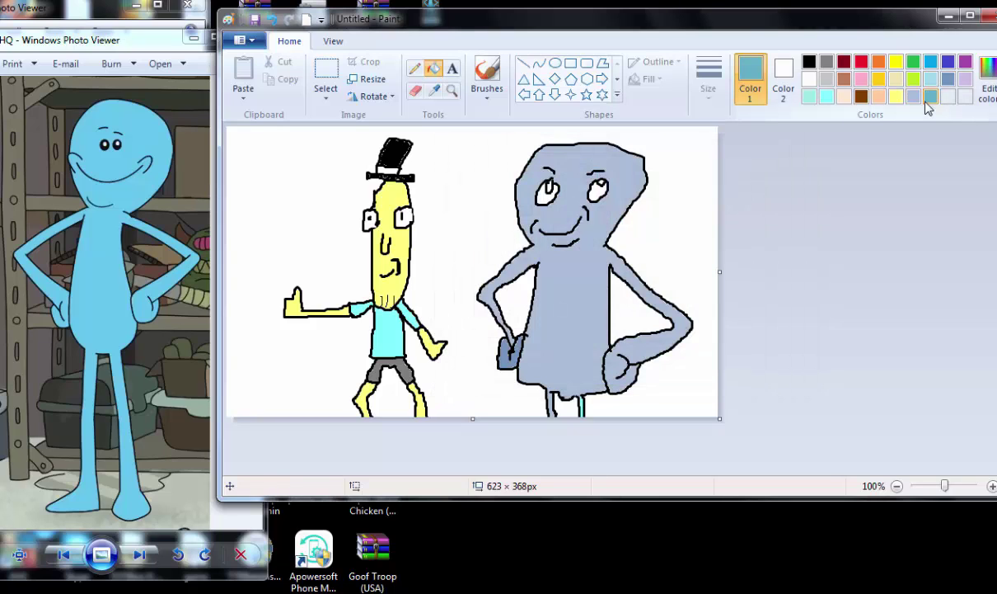
left_click(583, 301)
left_click(507, 358)
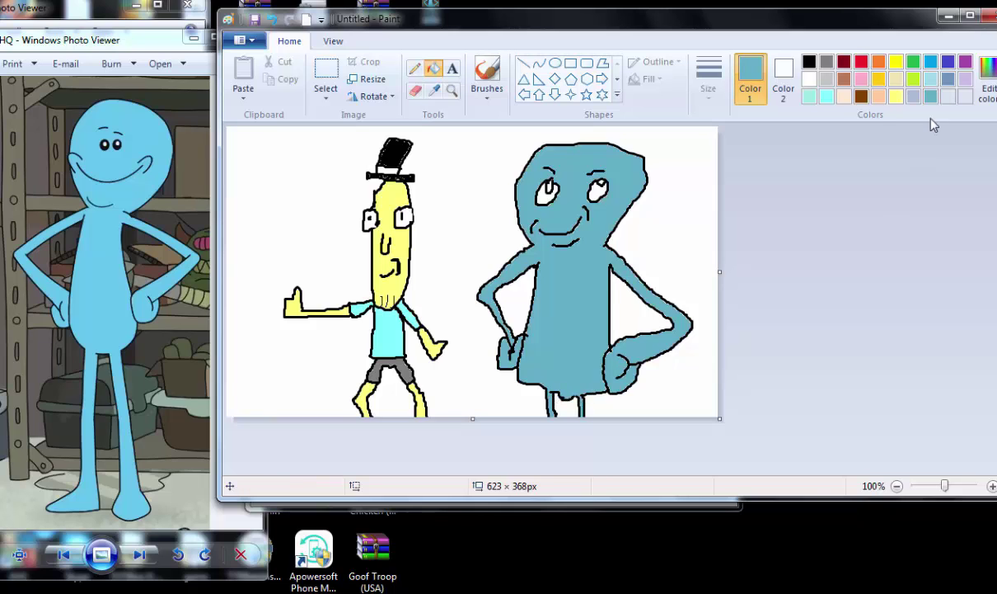
Step: Mix a custom light blue (red 153, green 224, blue 232) and fill the Meeseeks character's body and the hand on the hip with it
left_click(986, 79)
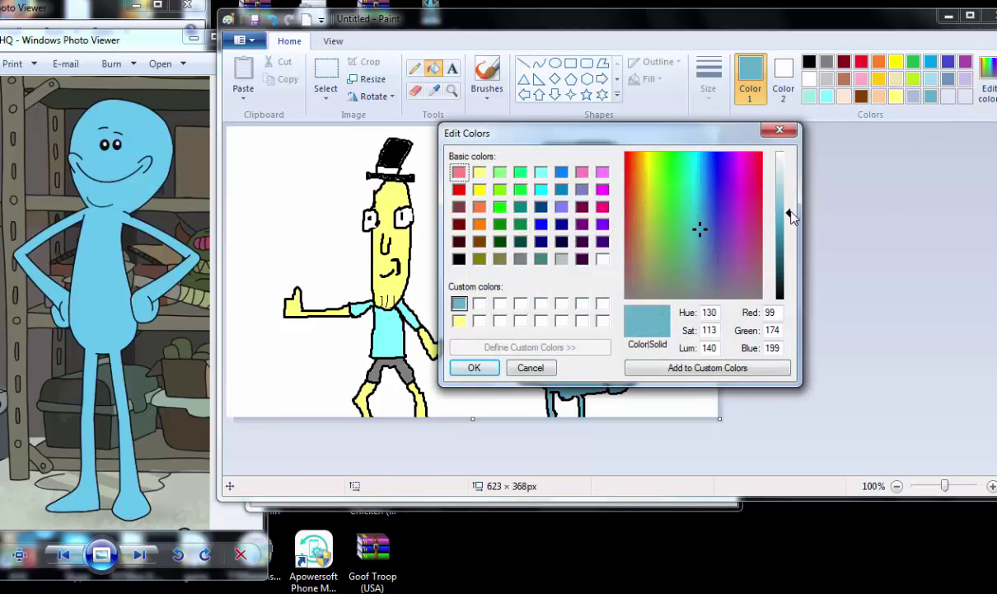
left_click_drag(791, 216, 789, 190)
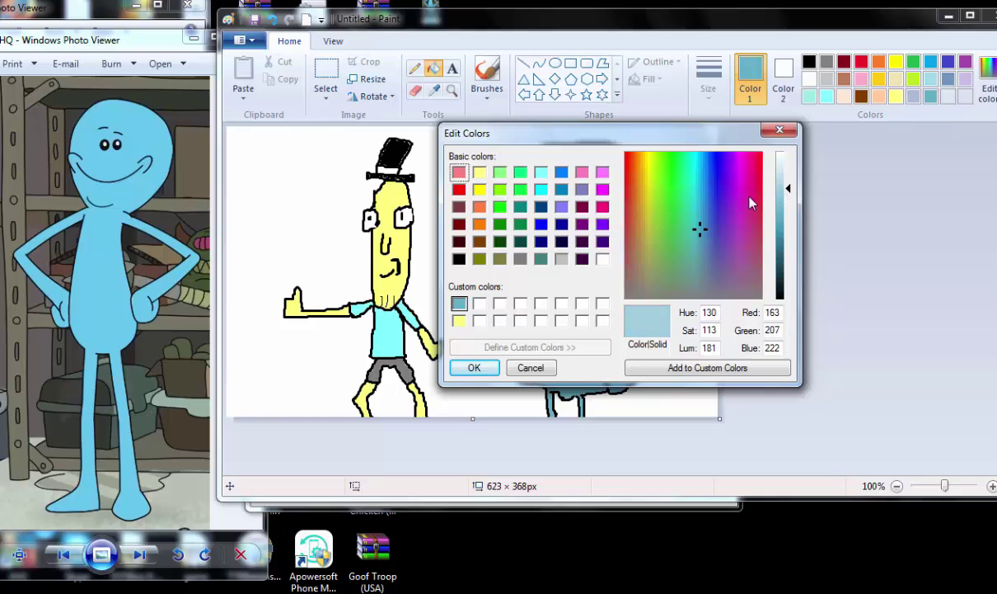
left_click(697, 207)
left_click(696, 366)
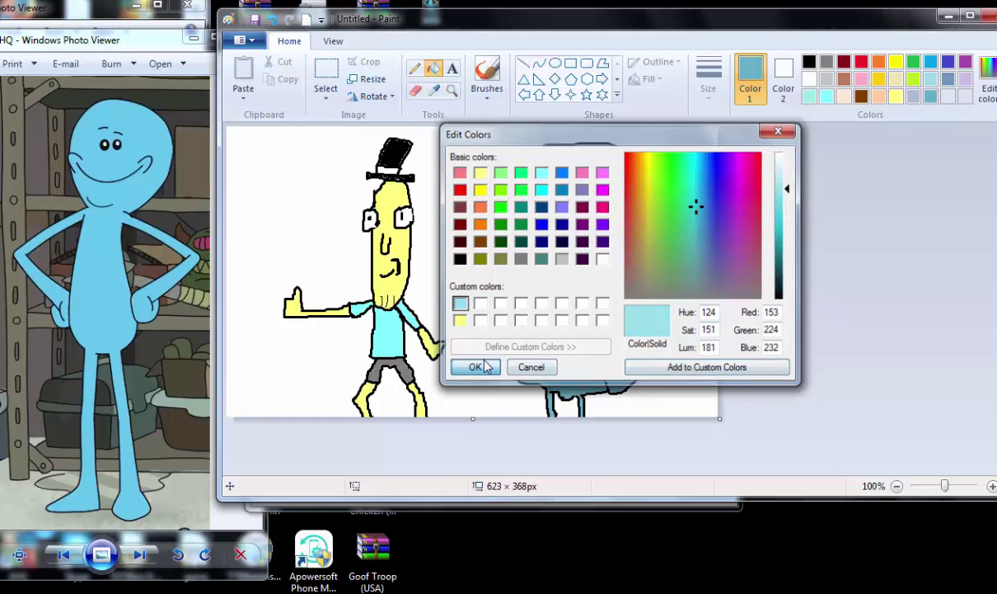
left_click(486, 367)
left_click(603, 323)
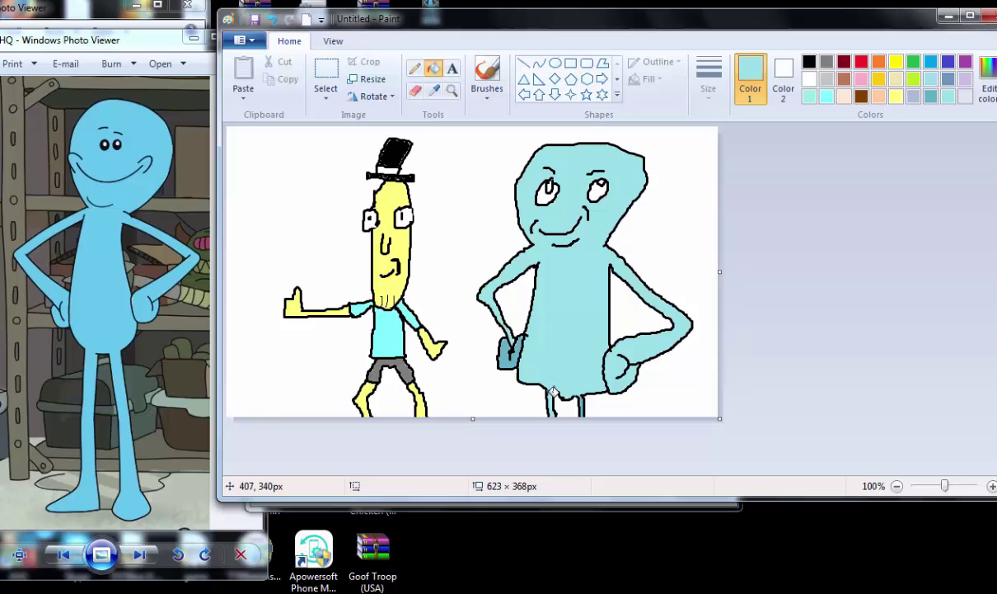
left_click(501, 366)
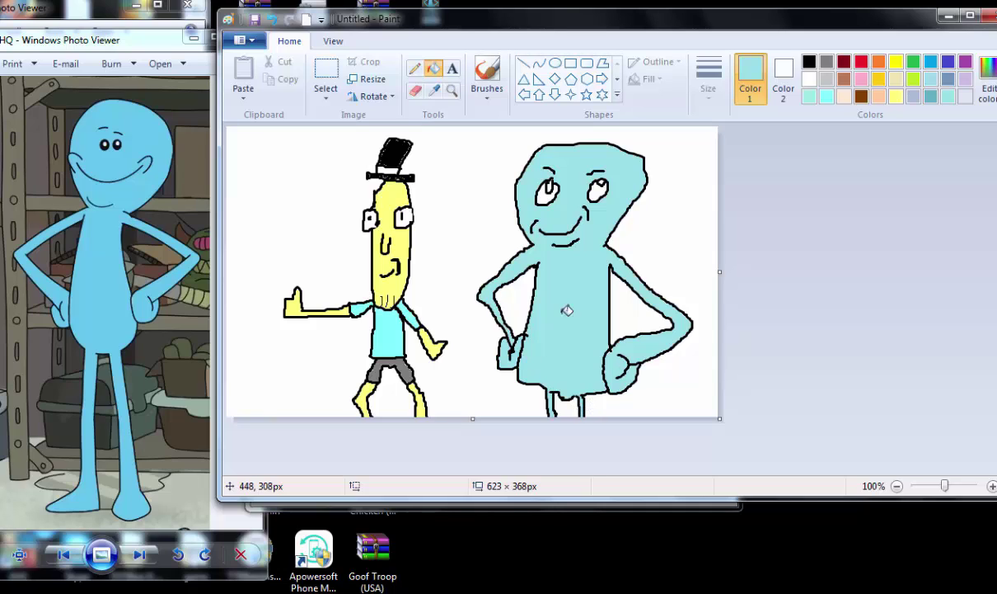
Step: Fill both of the Meeseeks character's eyes with black
left_click(629, 150)
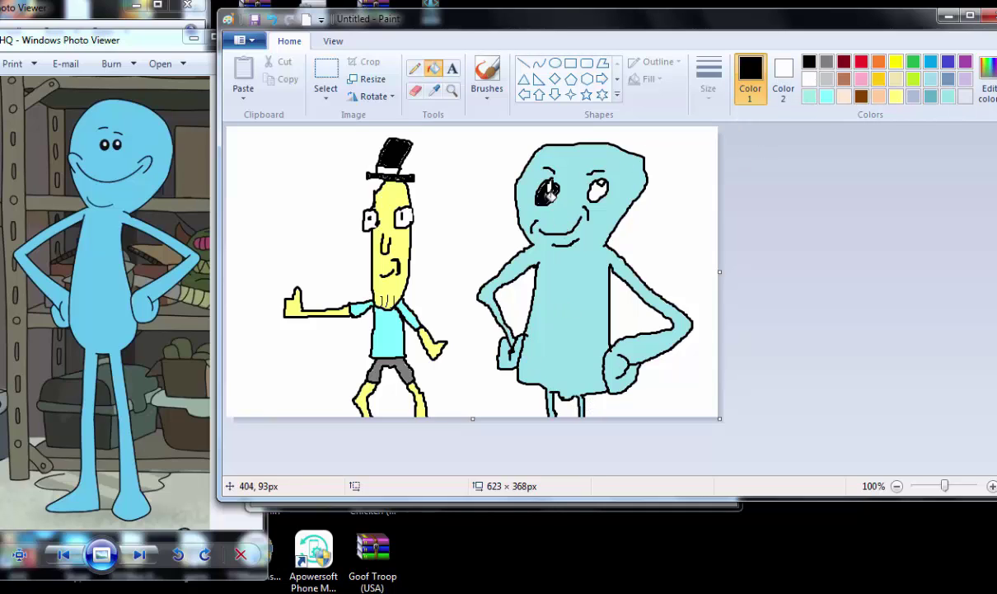
left_click(545, 192)
left_click(596, 188)
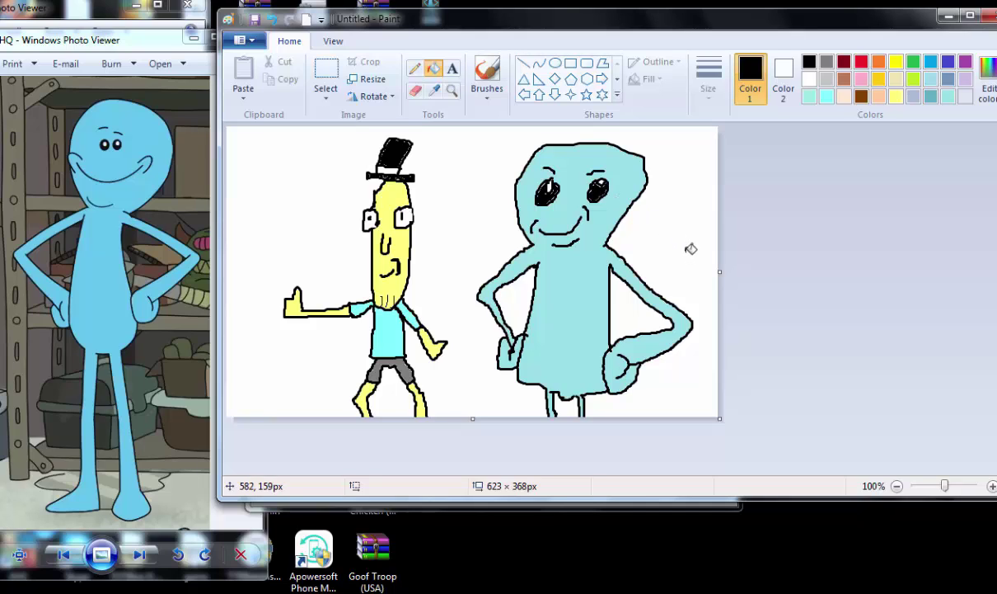
Step: Draw a black box outline above the thumbs-up hand, with a square front, narrow side face and small low button on top
left_click(486, 78)
mouse_move(264, 170)
left_mouse_down()
mouse_move(315, 181)
mouse_move(310, 240)
mouse_move(258, 239)
mouse_move(255, 165)
left_mouse_up()
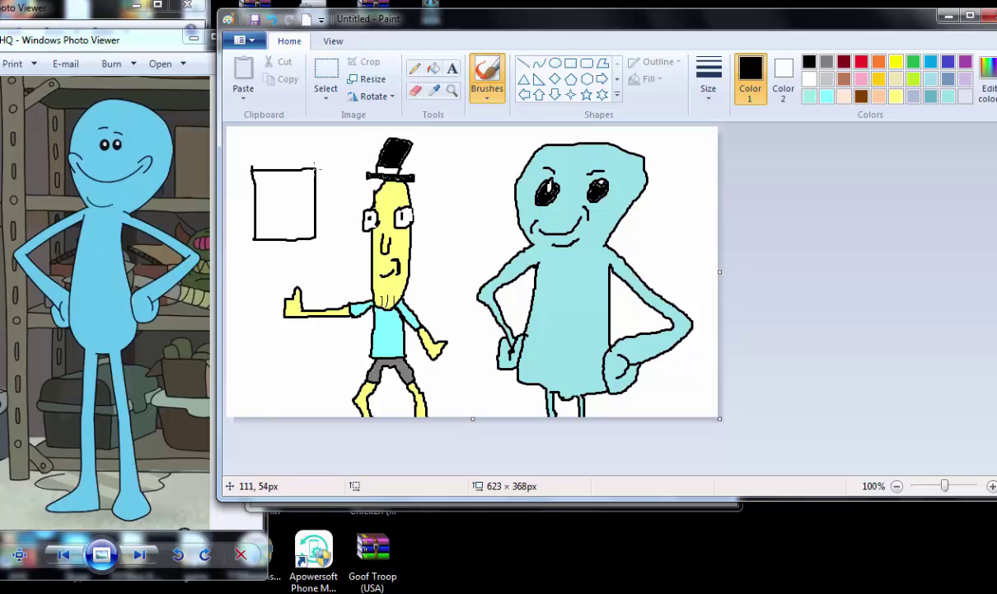
mouse_move(325, 168)
left_mouse_down()
mouse_move(333, 213)
mouse_move(312, 239)
left_mouse_up()
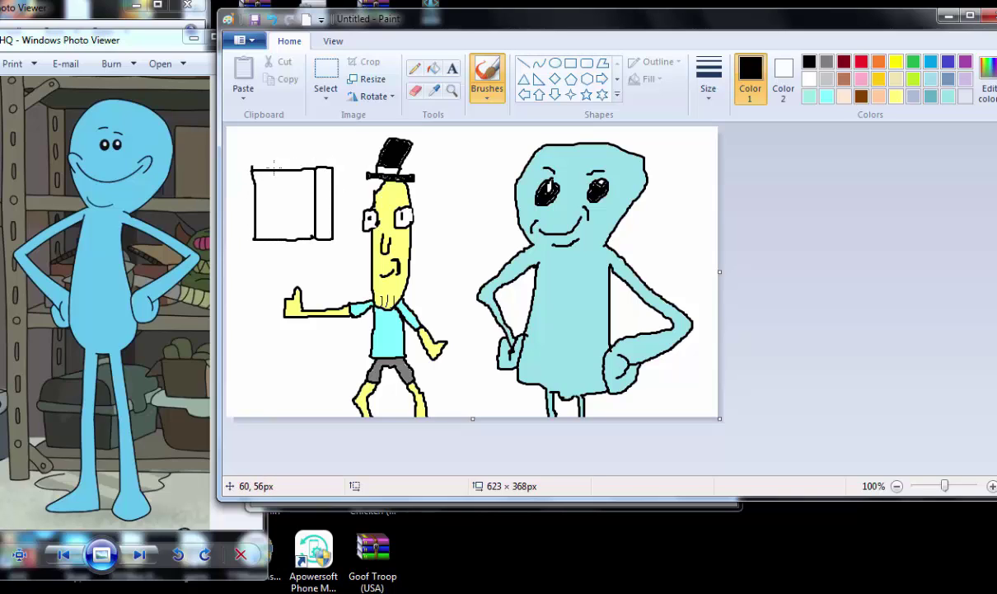
mouse_move(274, 169)
left_mouse_down()
mouse_move(273, 156)
mouse_move(294, 156)
left_mouse_up()
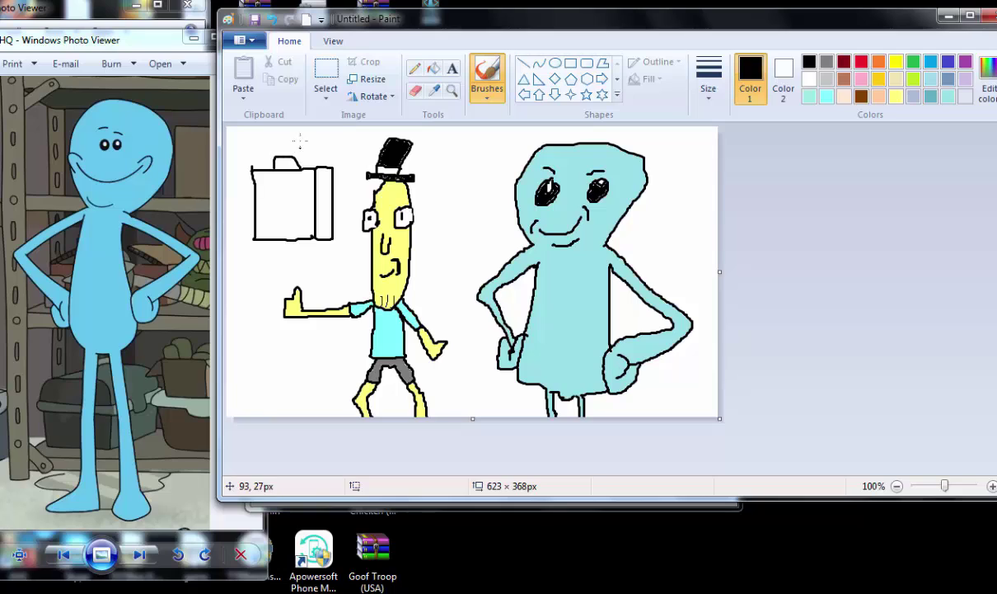
left_click(271, 18)
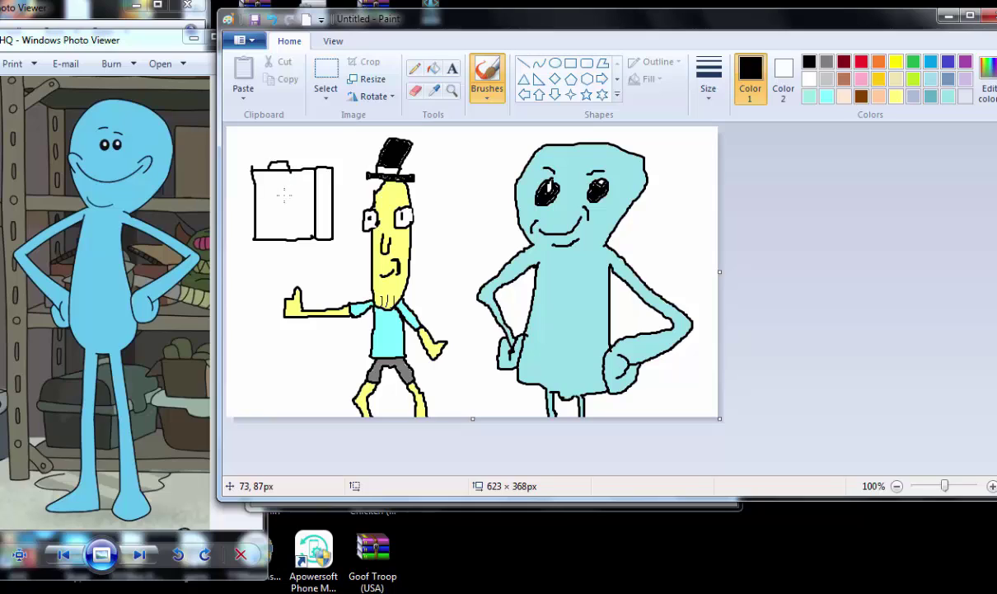
Step: Draw a small circle on the box's front with diagonal lines to its corners, plus crease lines on the side face
mouse_move(286, 199)
left_mouse_down()
mouse_move(278, 217)
mouse_move(275, 200)
mouse_move(306, 183)
mouse_move(318, 241)
left_mouse_up()
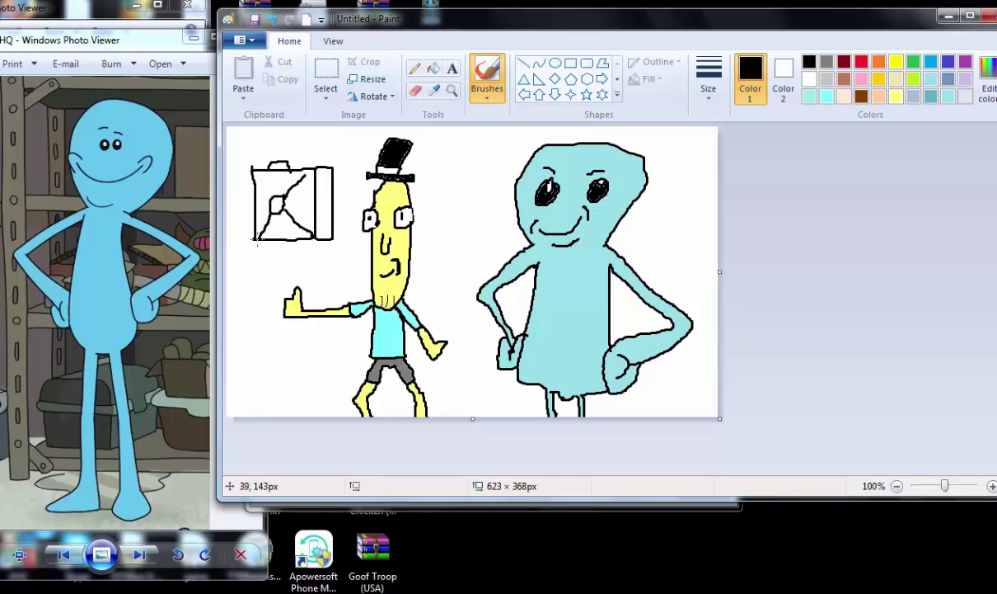
left_click_drag(260, 198, 255, 175)
mouse_move(332, 203)
left_mouse_down()
mouse_move(324, 238)
mouse_move(333, 237)
left_mouse_up()
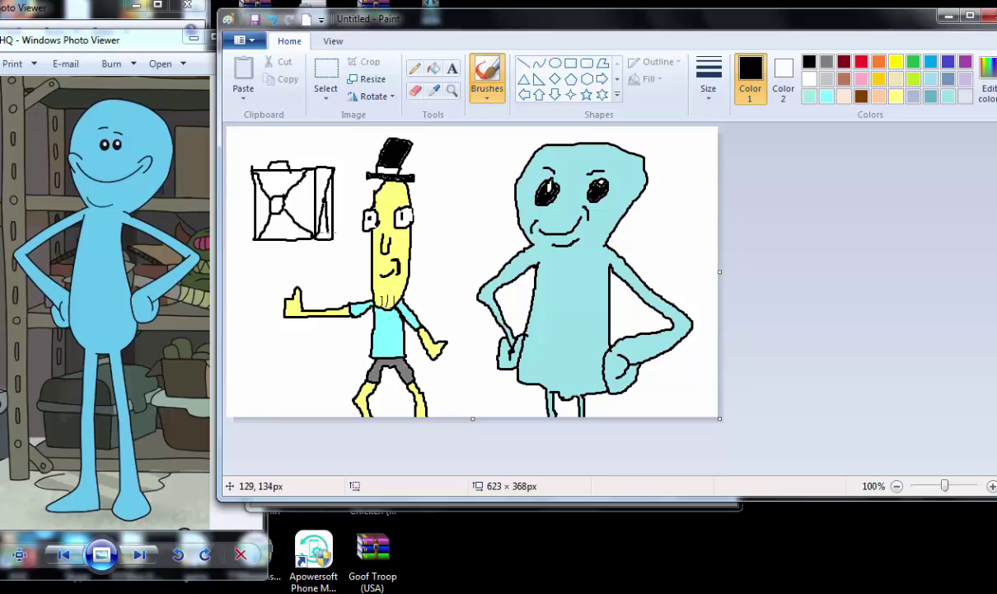
Step: Fill the button on top of the box with red
left_click(861, 62)
left_click(433, 68)
left_click(282, 166)
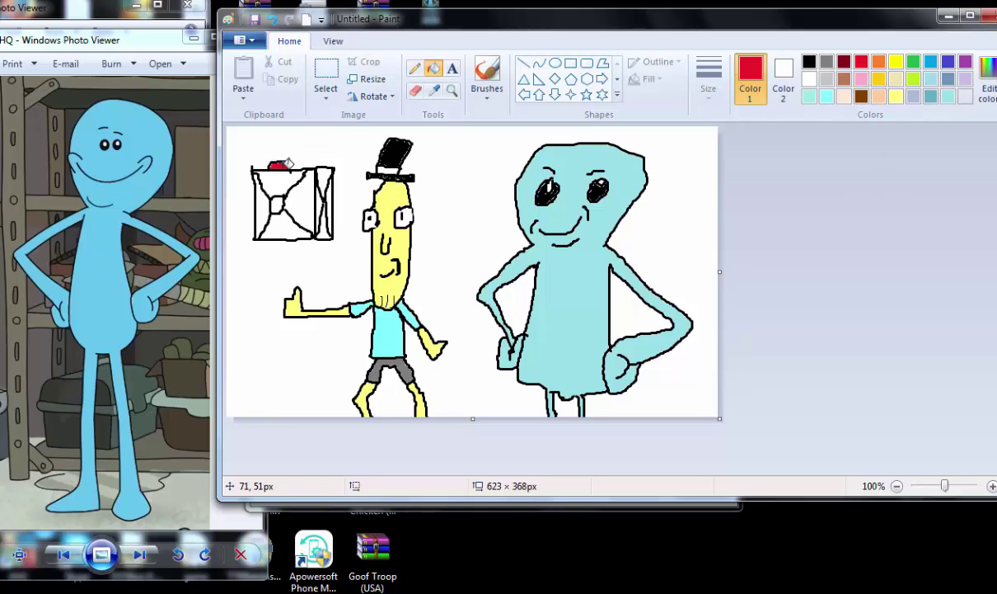
Step: Fill the box's front and side panels with blue-gray and the circle at the front's center with red
left_click(948, 78)
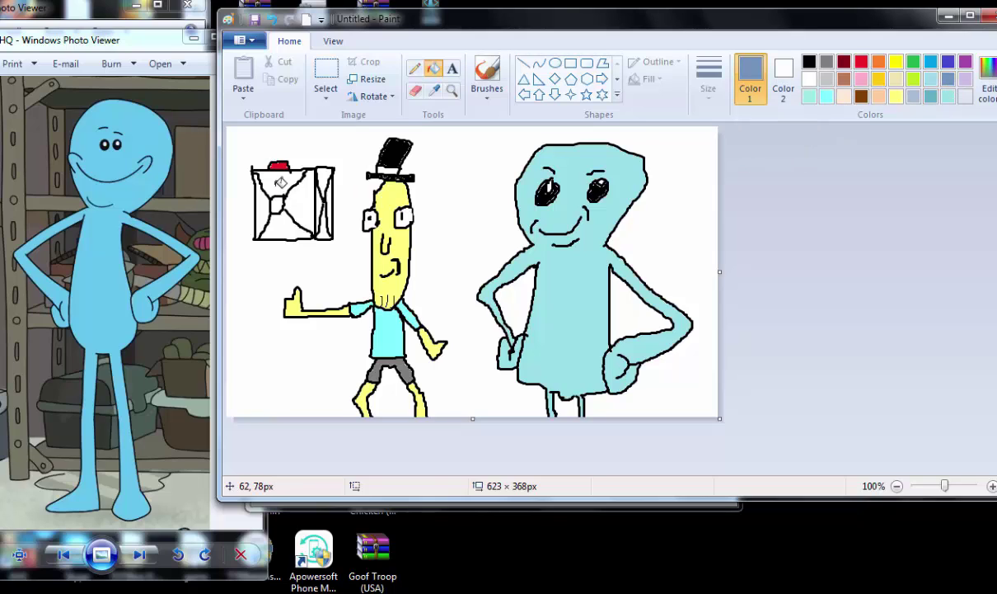
left_click(268, 175)
left_click(264, 210)
left_click(309, 169)
left_click(323, 202)
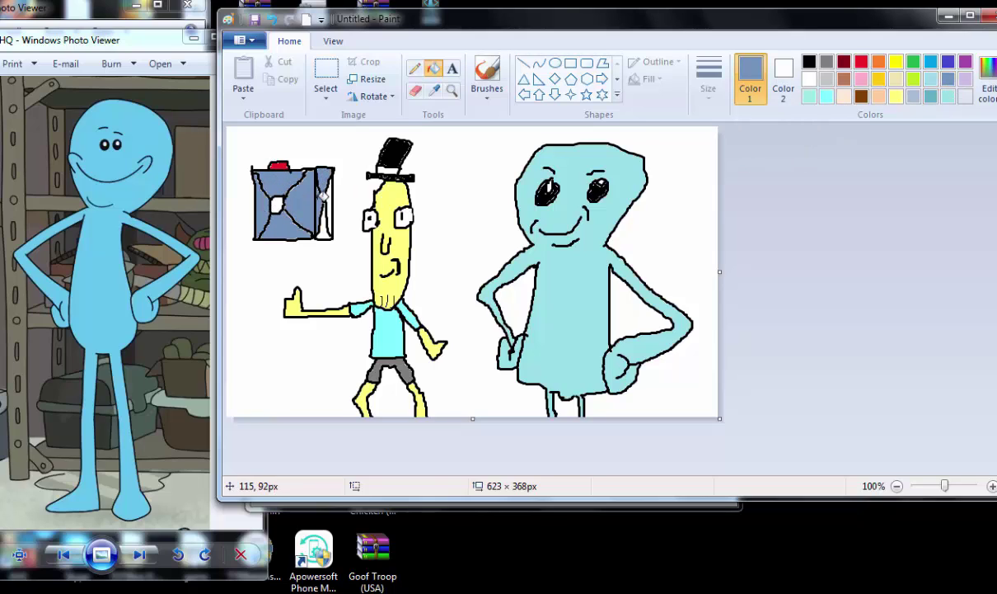
left_click(861, 61)
left_click(281, 203)
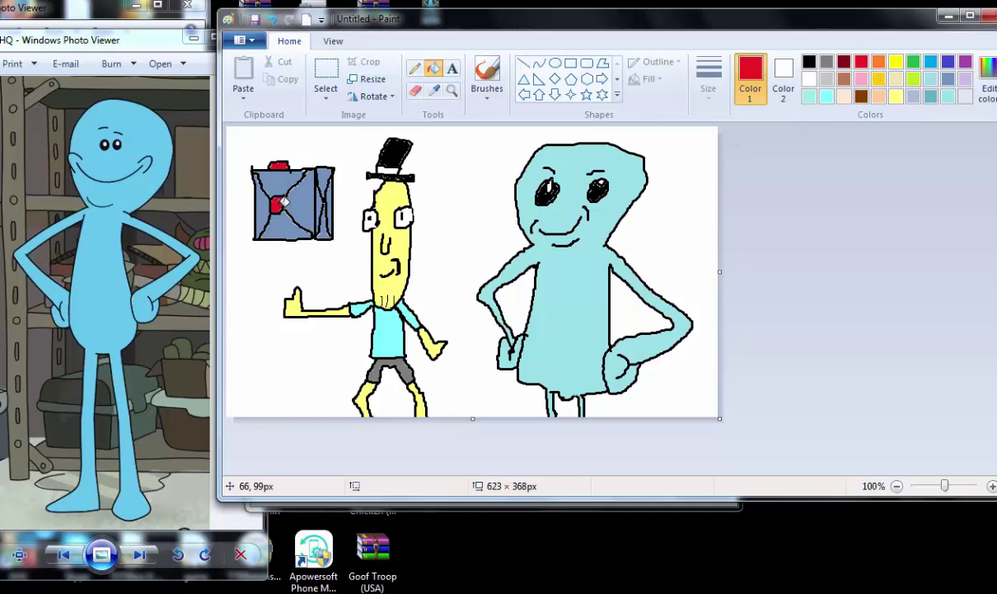